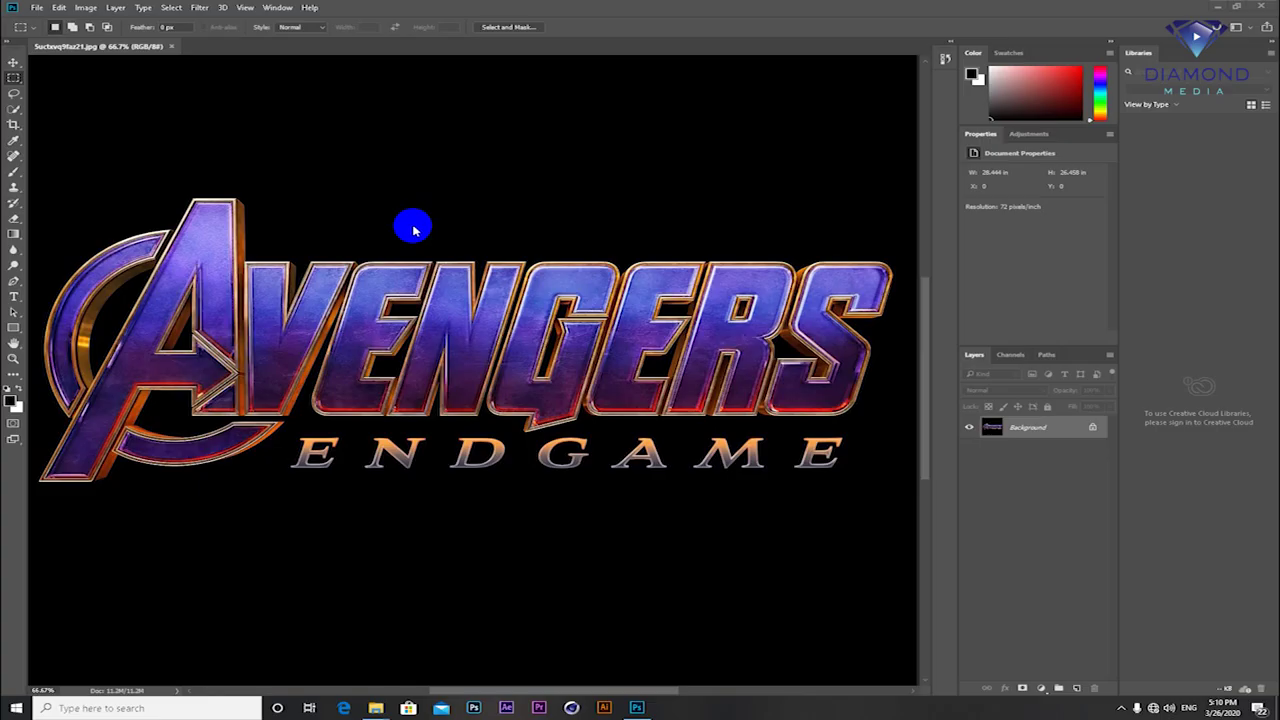
- Browse the 3D menu's extrusion options, dismiss it unused, and close the reference image
click(223, 8)
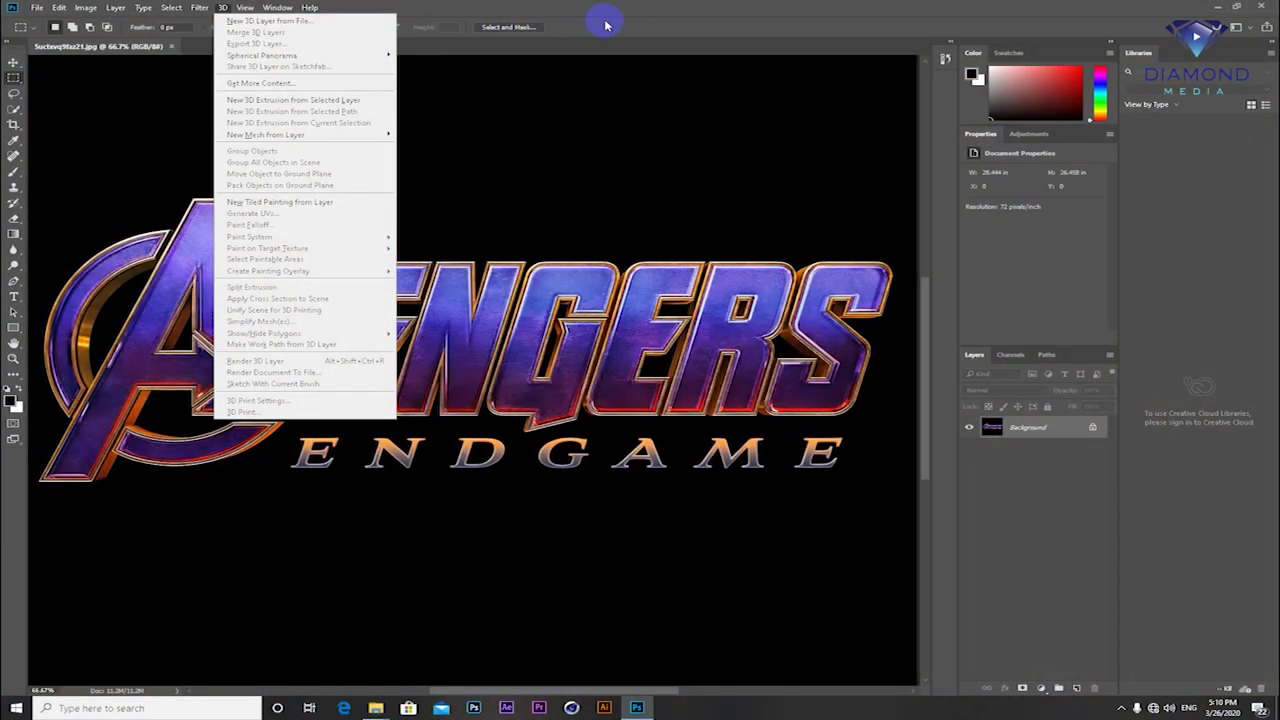
click(607, 24)
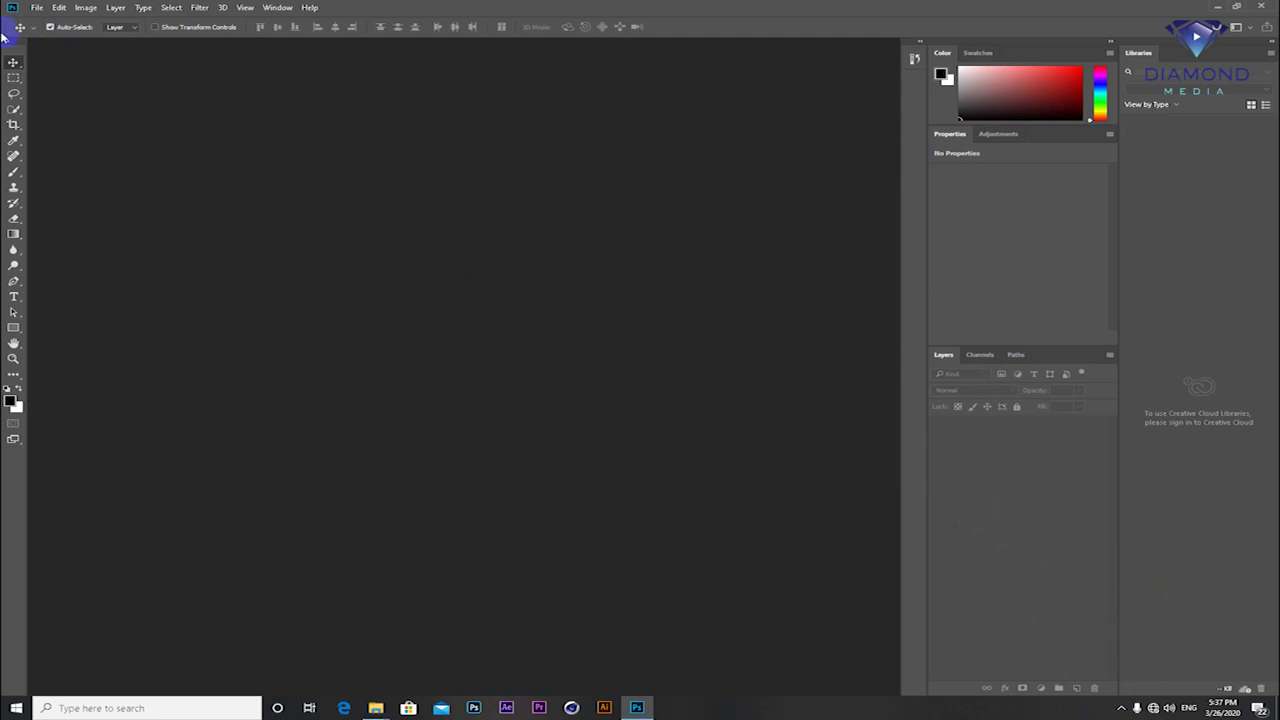
- Create a 1920×1080 HDTV 1080p document from Film & Video presets and add empty Layer 1
click(36, 8)
click(50, 21)
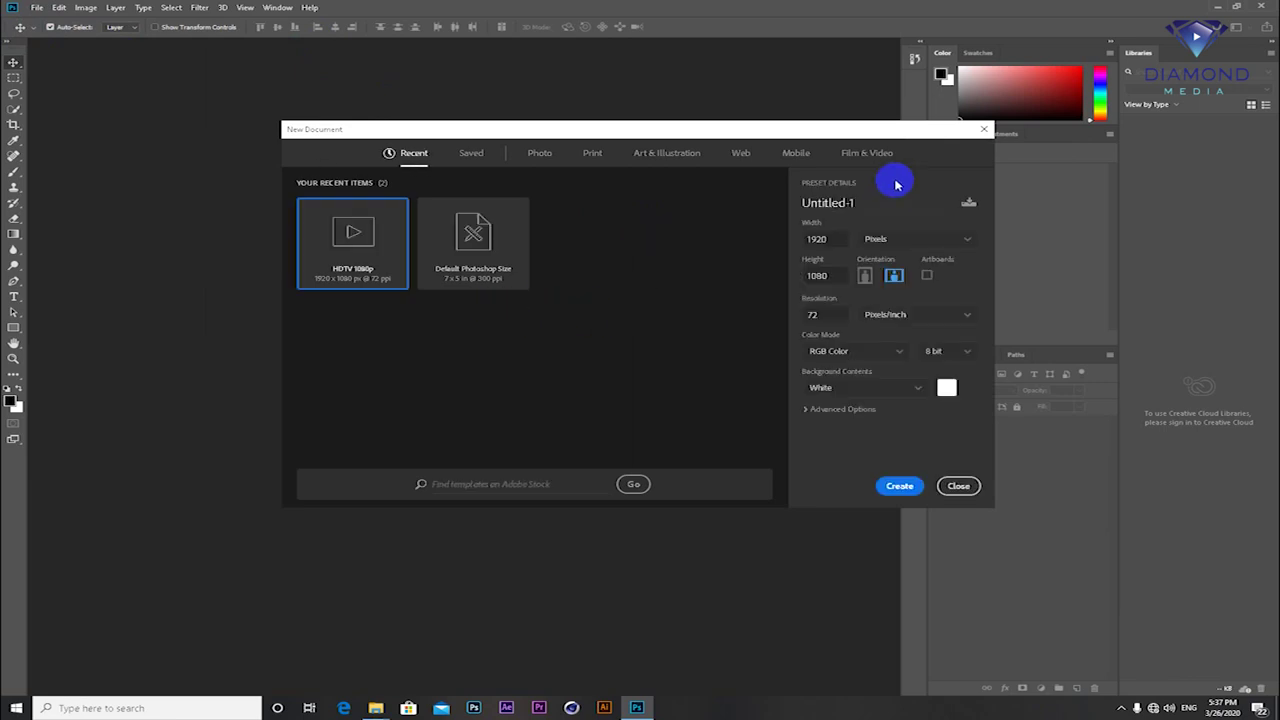
click(868, 154)
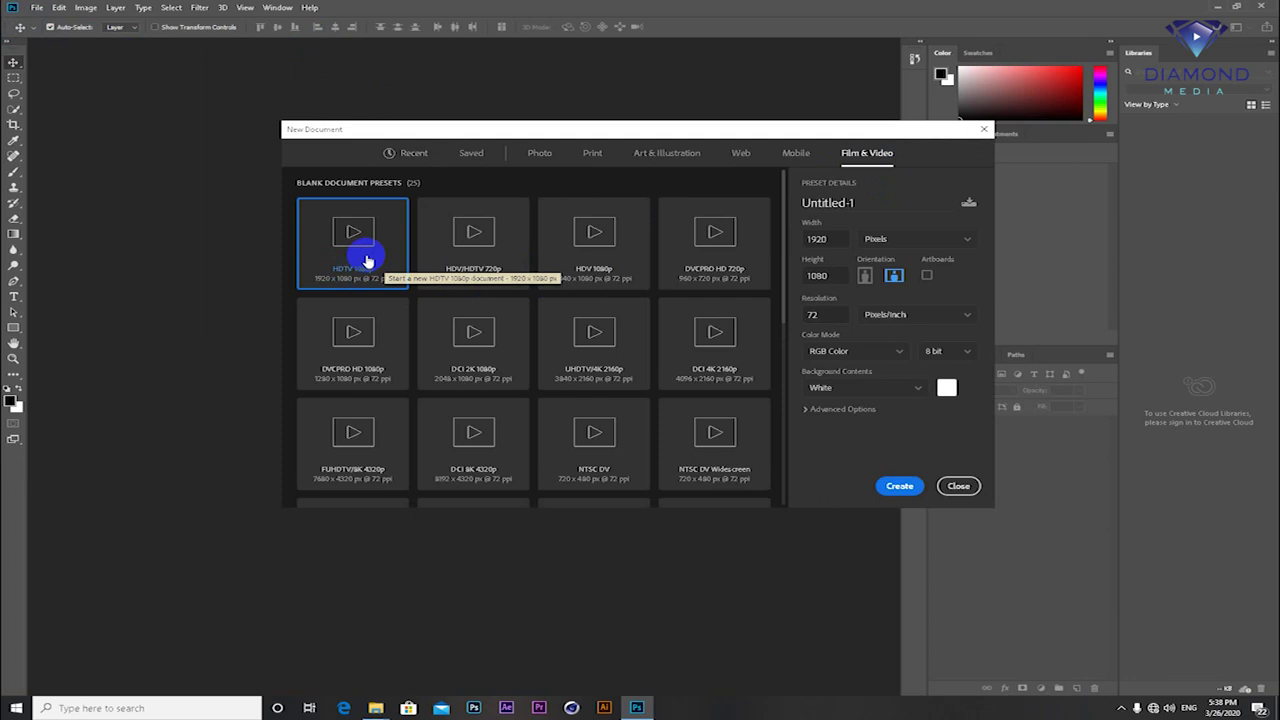
click(897, 492)
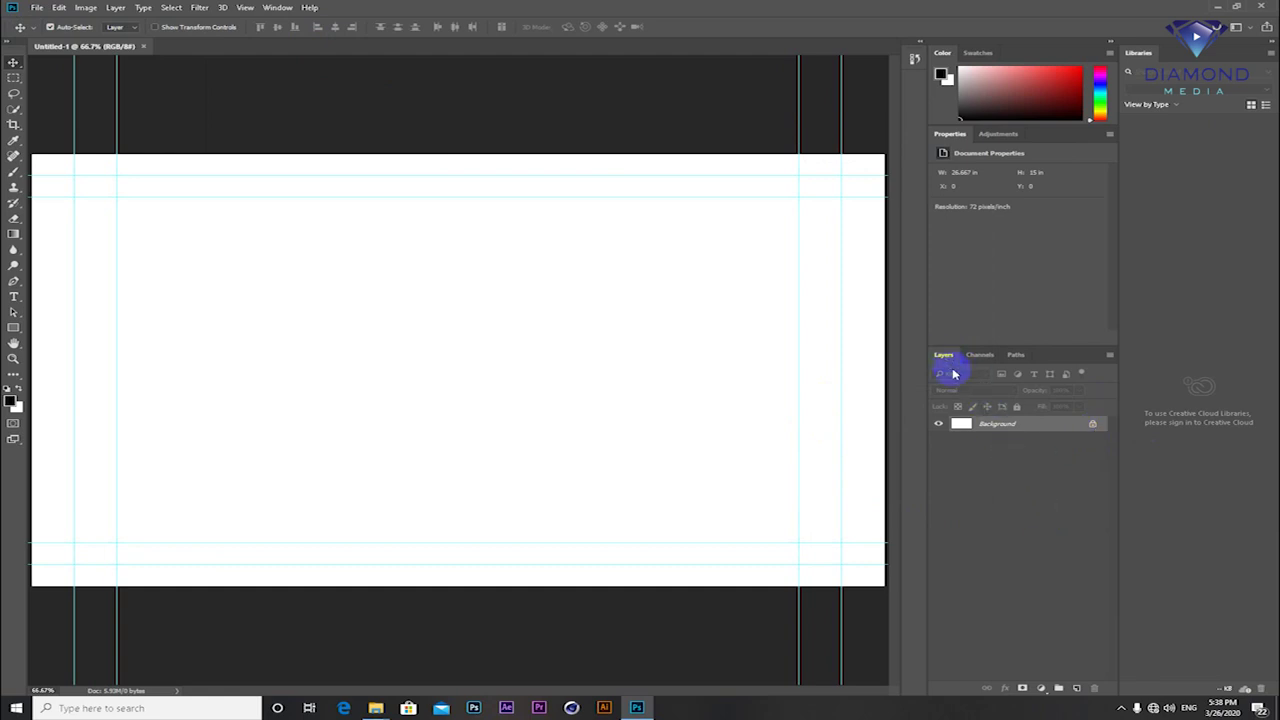
click(1077, 688)
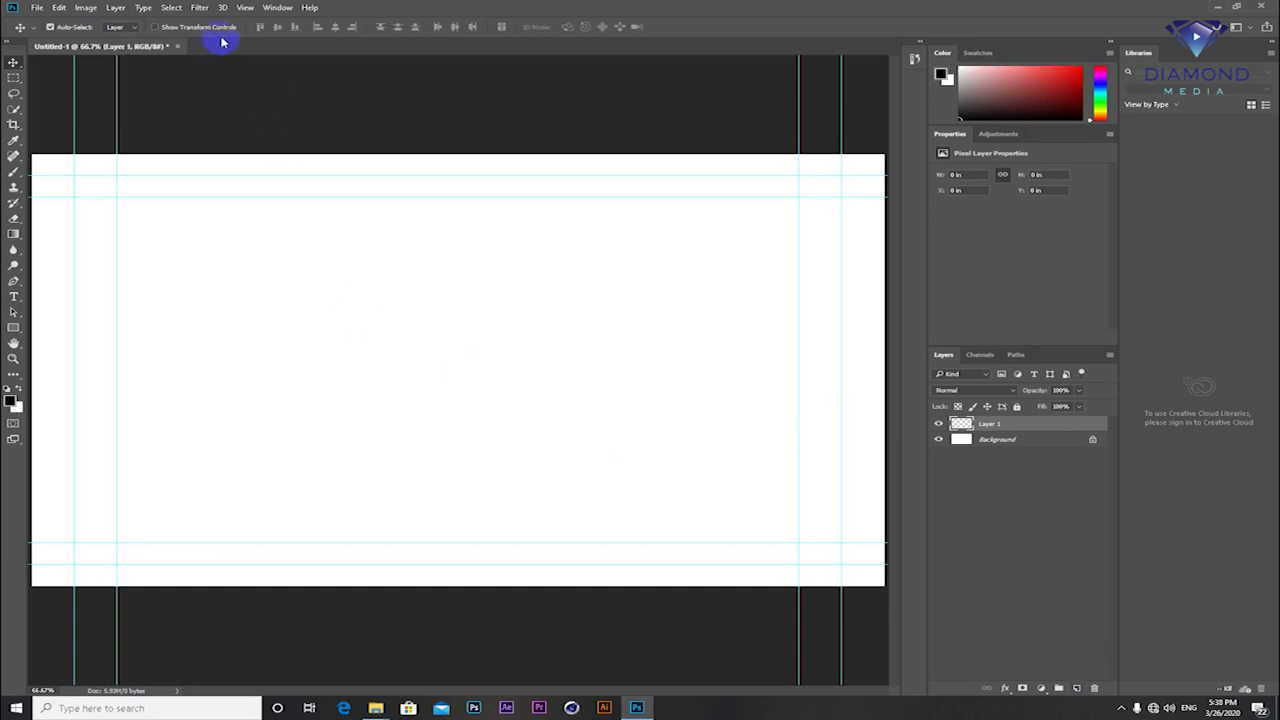
- Run Filter > Zaxwerks > 3D Invigorator, move its start window aside, and choose Create 3D Text
click(199, 8)
mouse_move(216, 259)
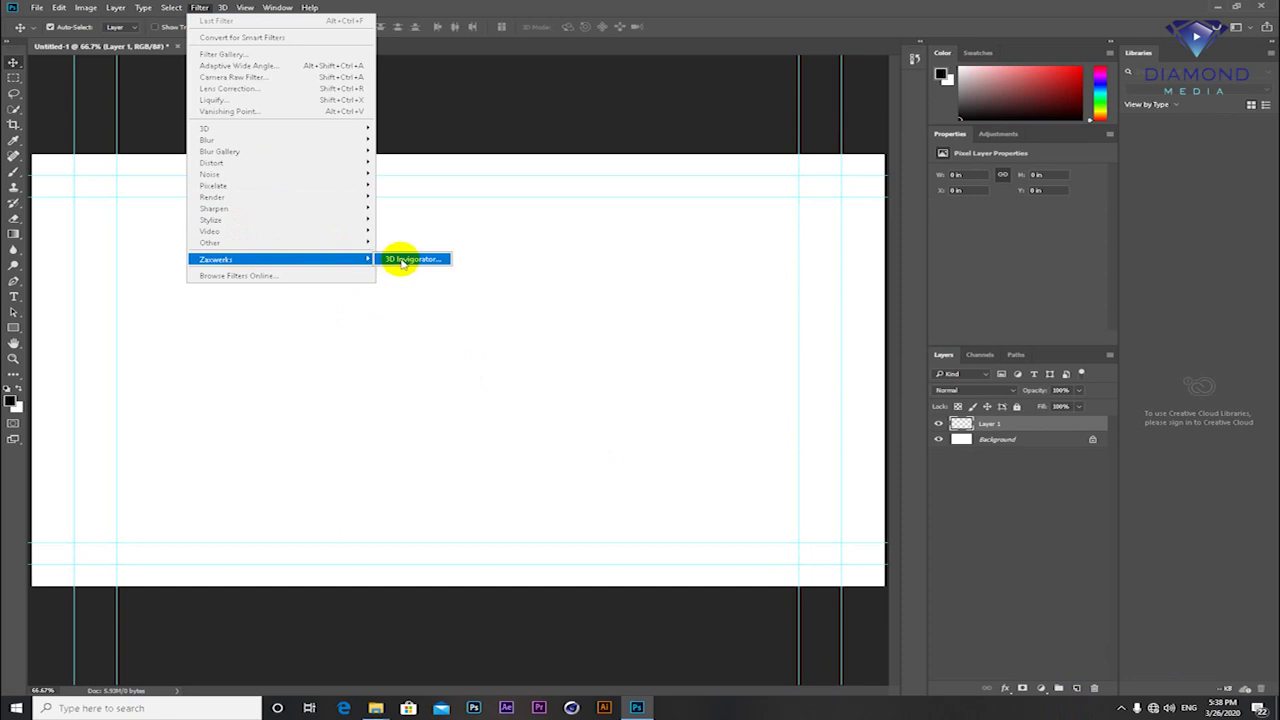
click(403, 260)
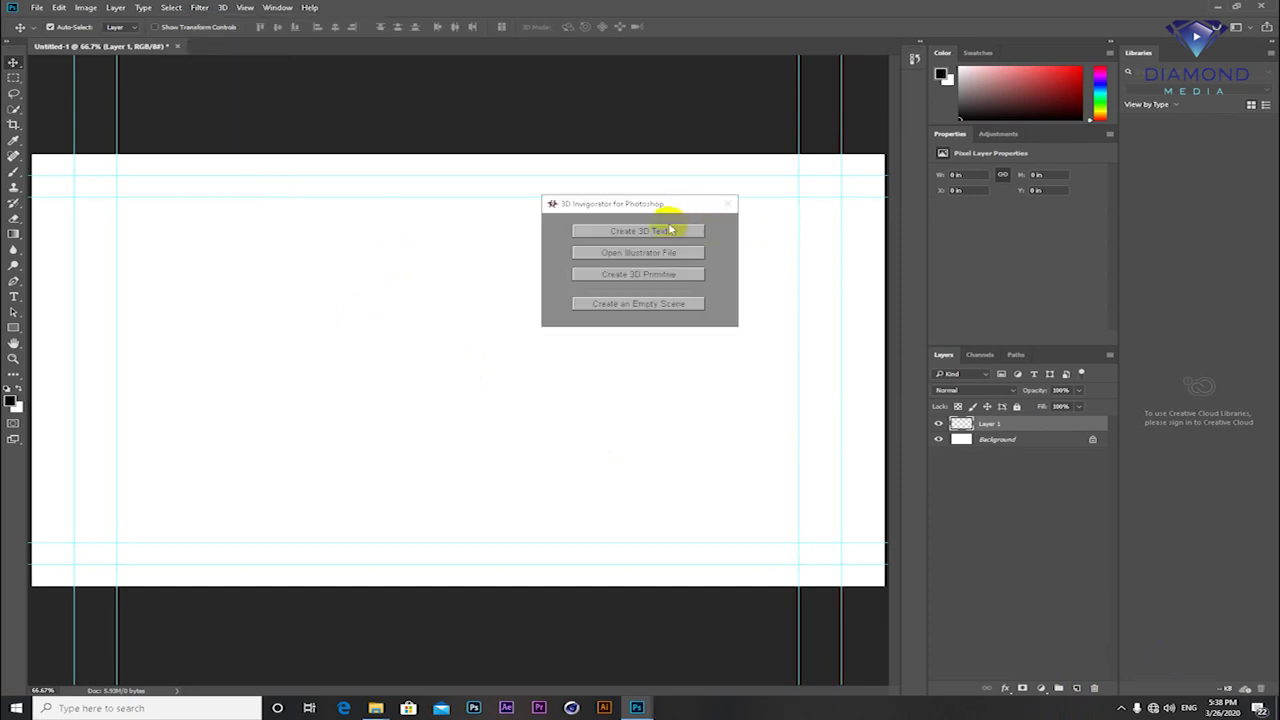
drag(616, 205, 551, 261)
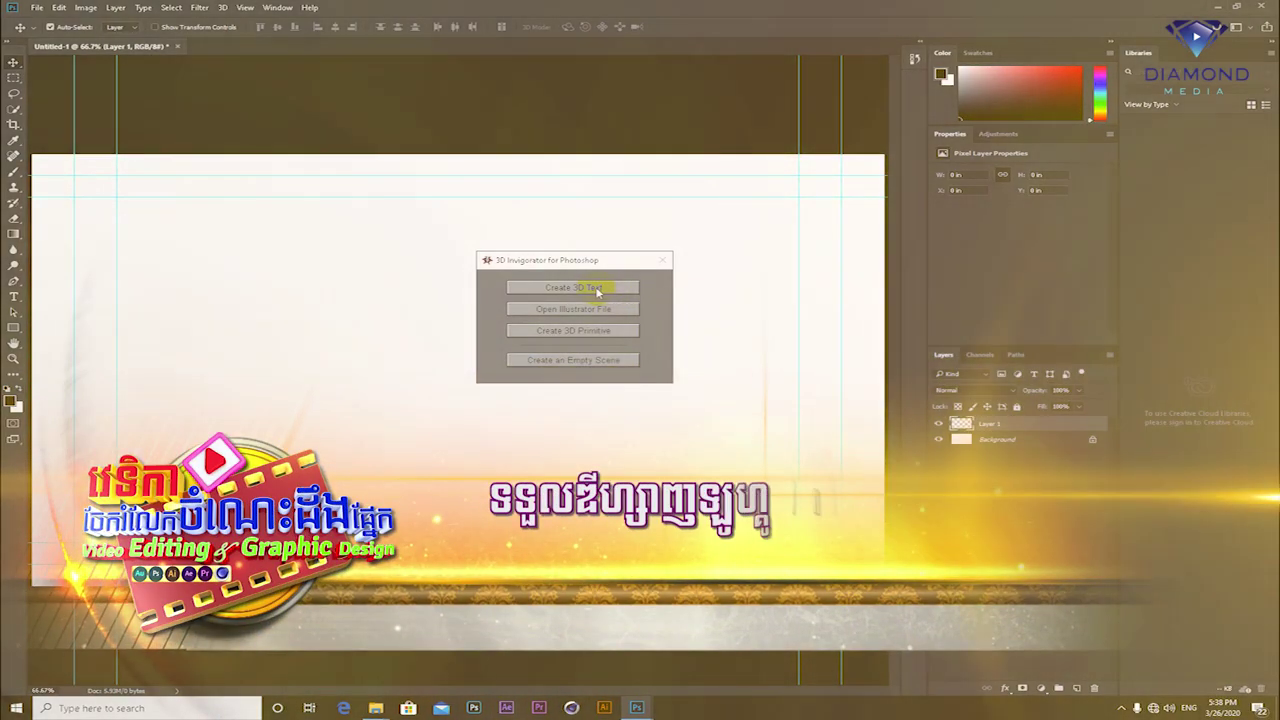
click(597, 291)
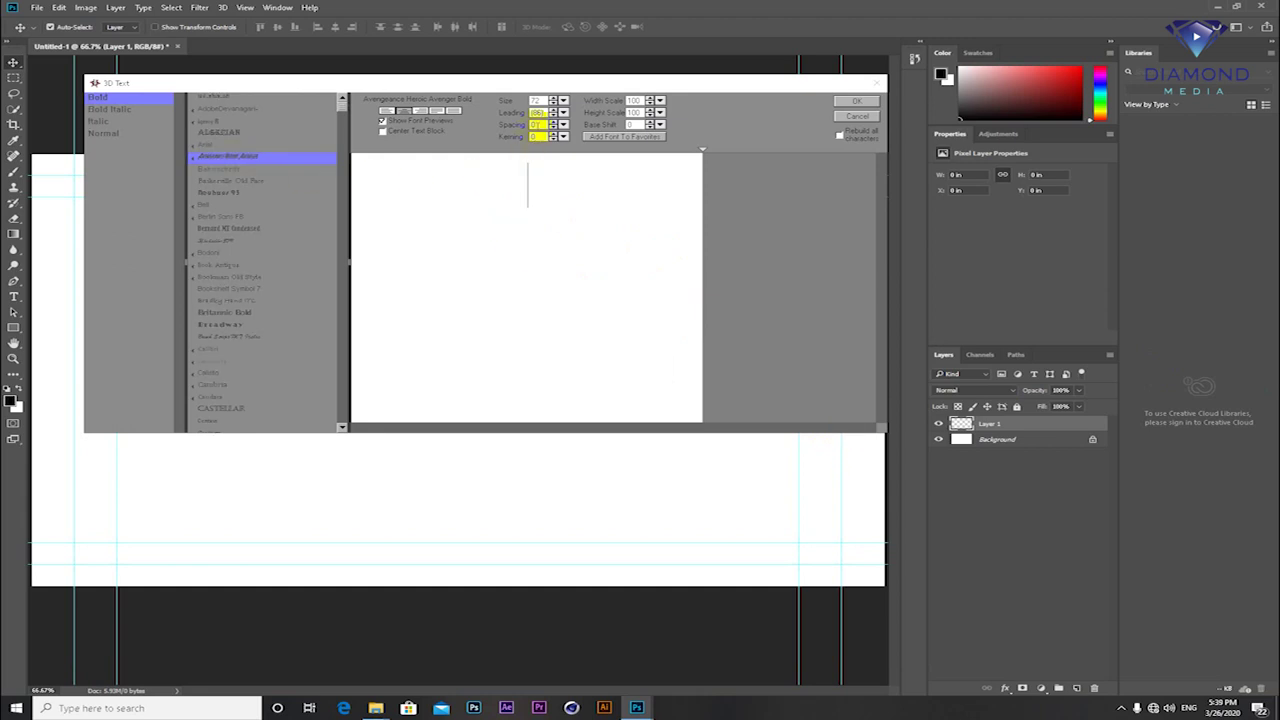
- Enter AVENGERS in the Avengeance Heroic Avenger Bold font and confirm with OK
text(AVENGERS)
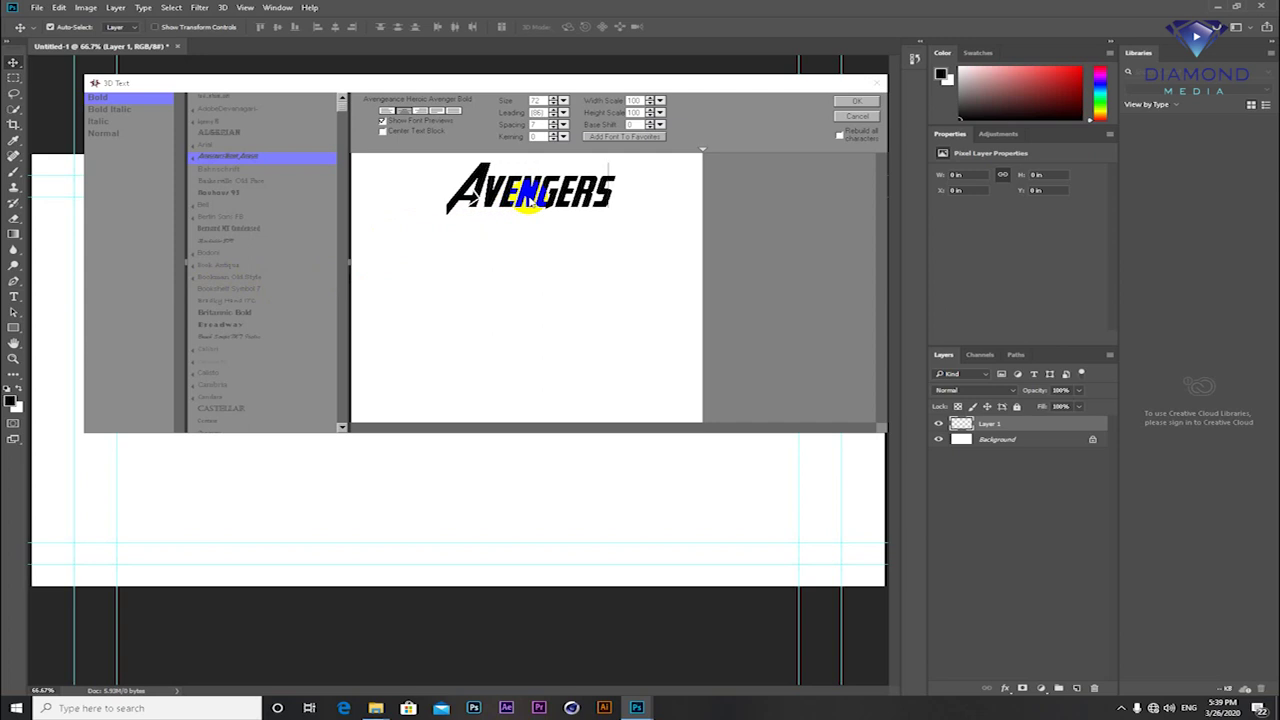
click(862, 102)
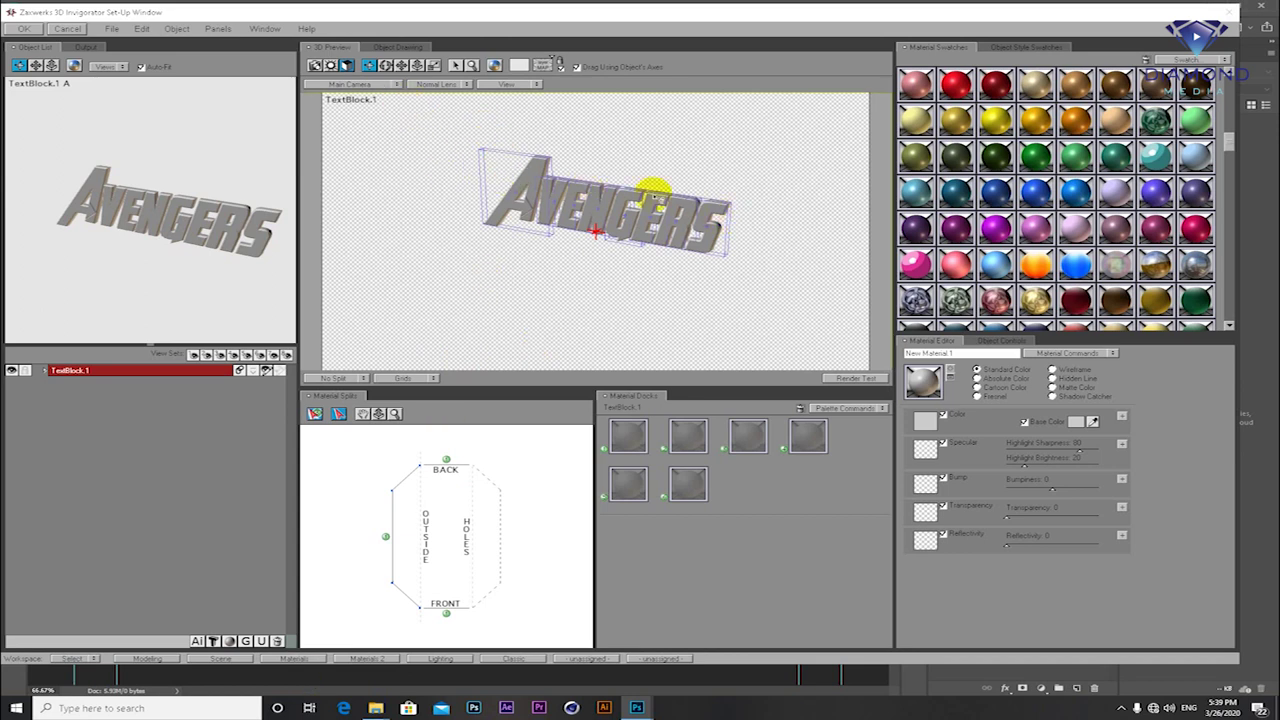
- Switch the object list preview to a higher preset camera view
click(400, 100)
click(368, 100)
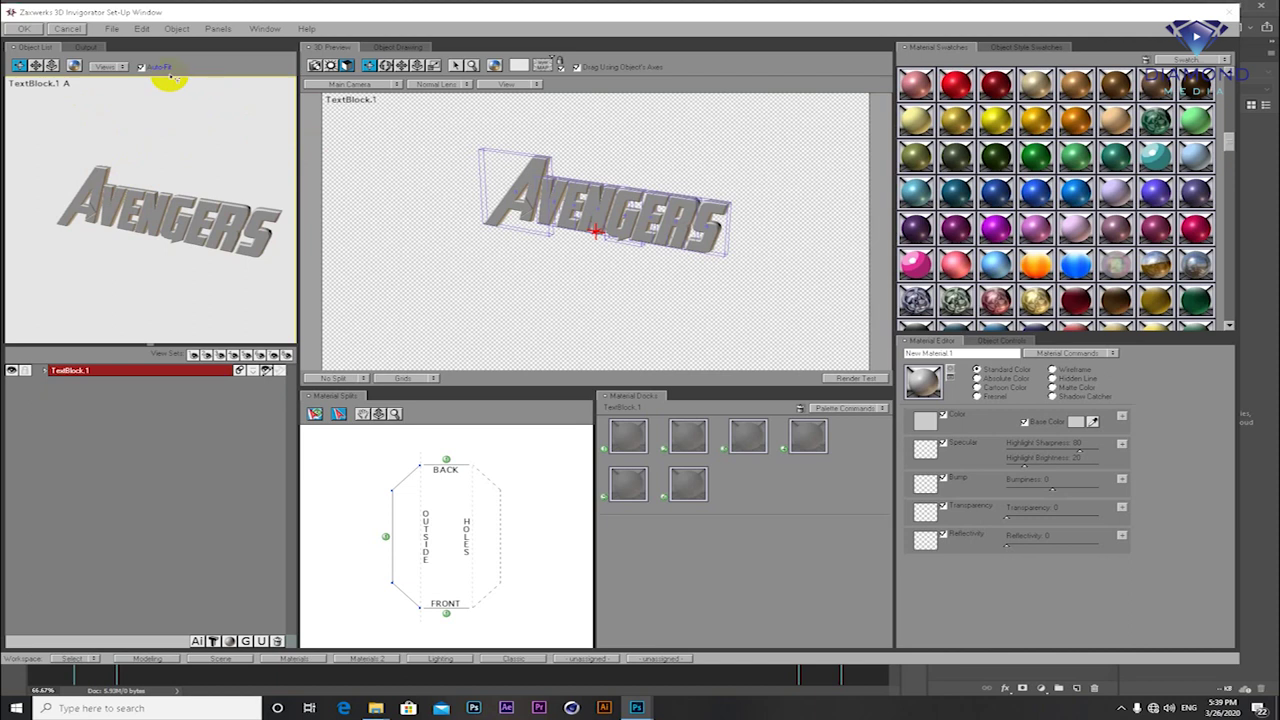
click(124, 68)
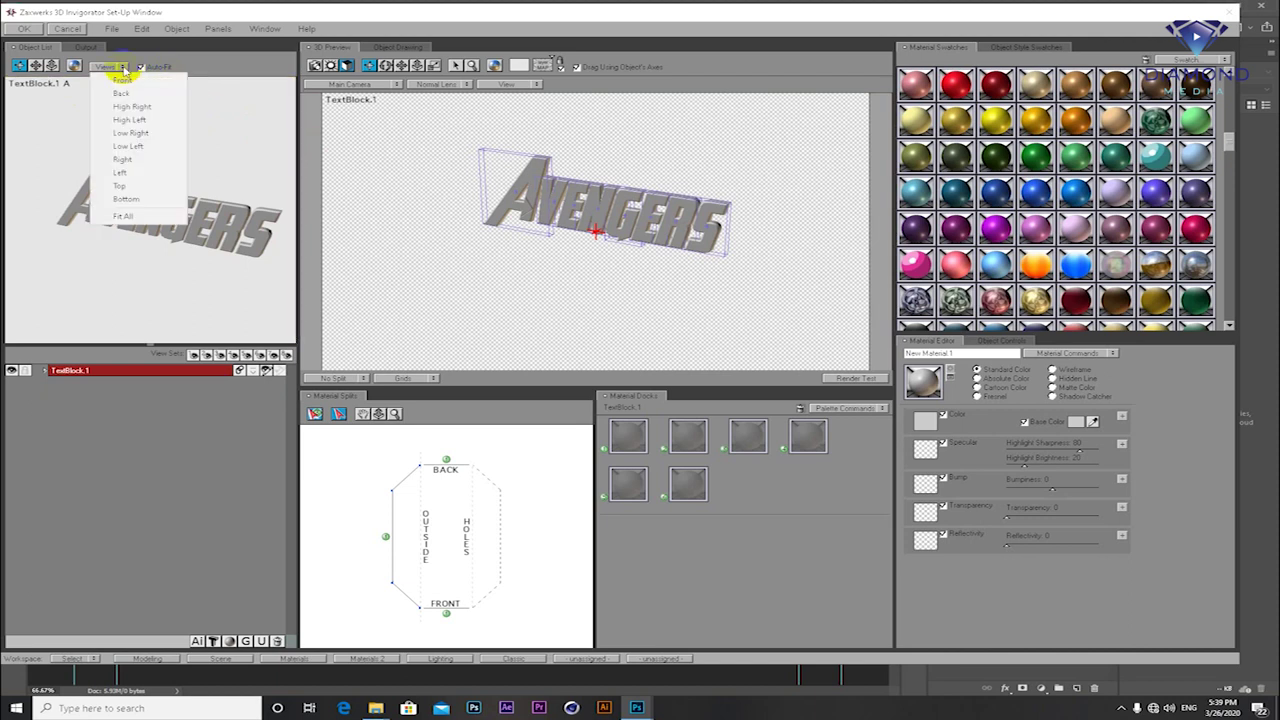
click(150, 120)
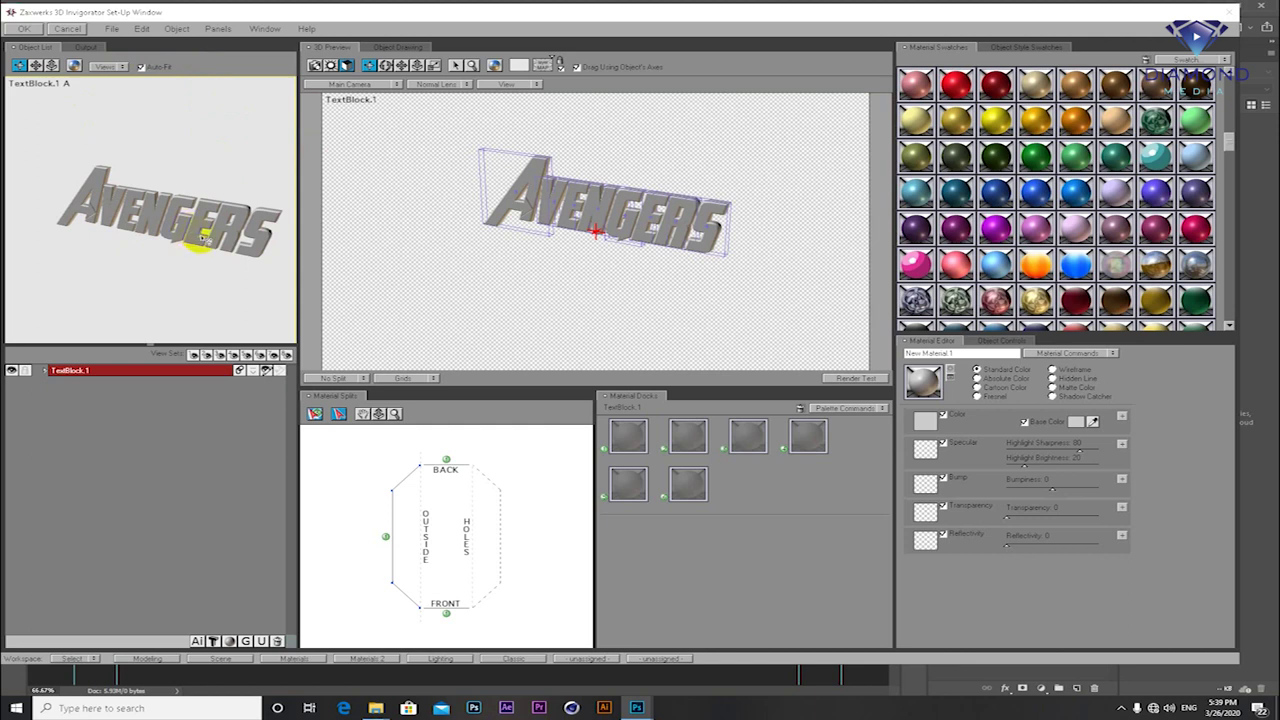
- Rotate, flatten and zoom the object preview so AVENGERS appears larger from a flatter angle
drag(181, 225, 155, 155)
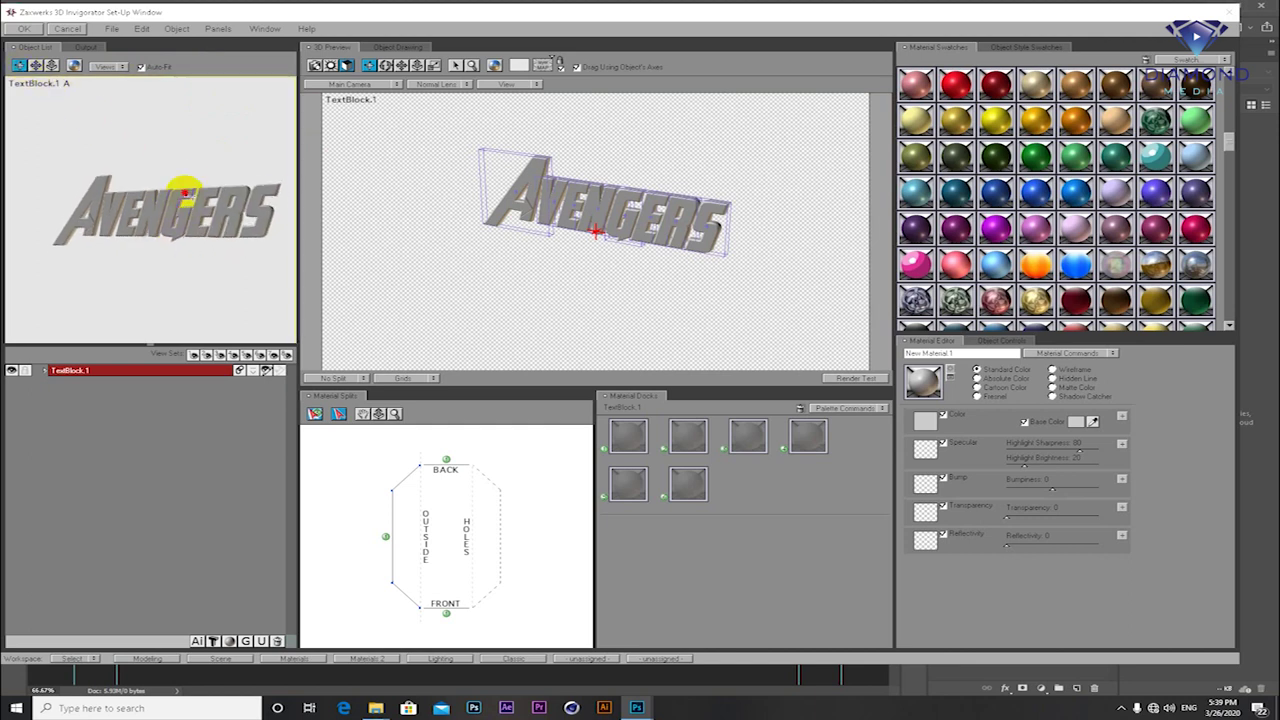
click(36, 64)
drag(177, 177, 162, 212)
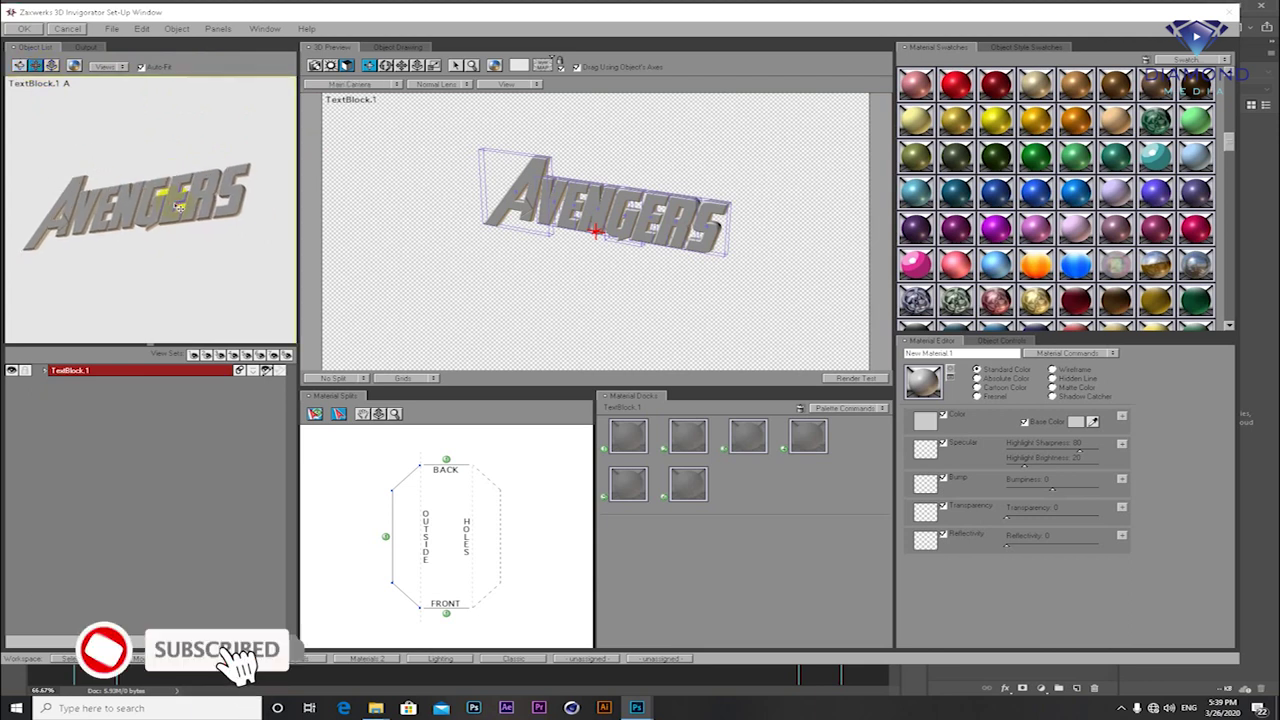
click(52, 64)
drag(122, 175, 126, 166)
click(343, 166)
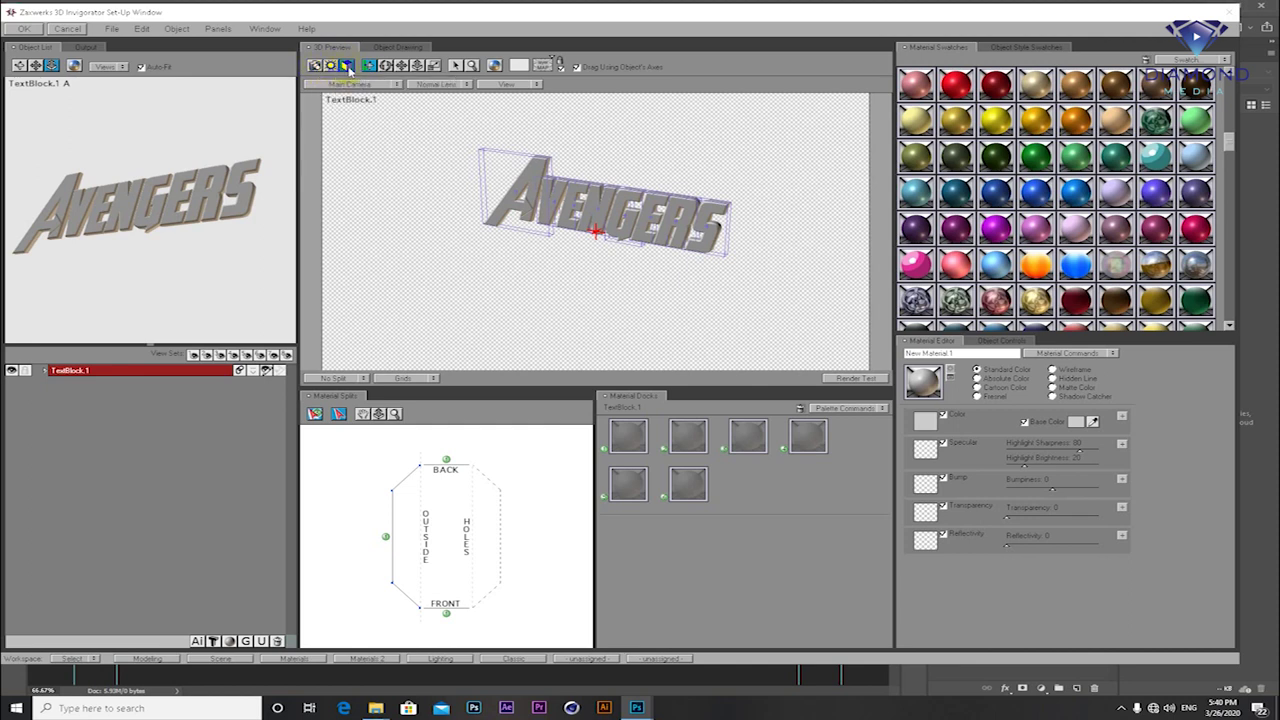
- Tumble the AVENGERS text in the 3D preview and nudge it up and left
click(344, 65)
click(369, 66)
mouse_move(543, 229)
mouse_down()
mouse_move(600, 229)
mouse_move(622, 183)
mouse_move(623, 171)
mouse_move(580, 166)
mouse_move(580, 137)
mouse_move(529, 246)
mouse_move(651, 254)
mouse_move(710, 222)
mouse_move(766, 214)
mouse_up()
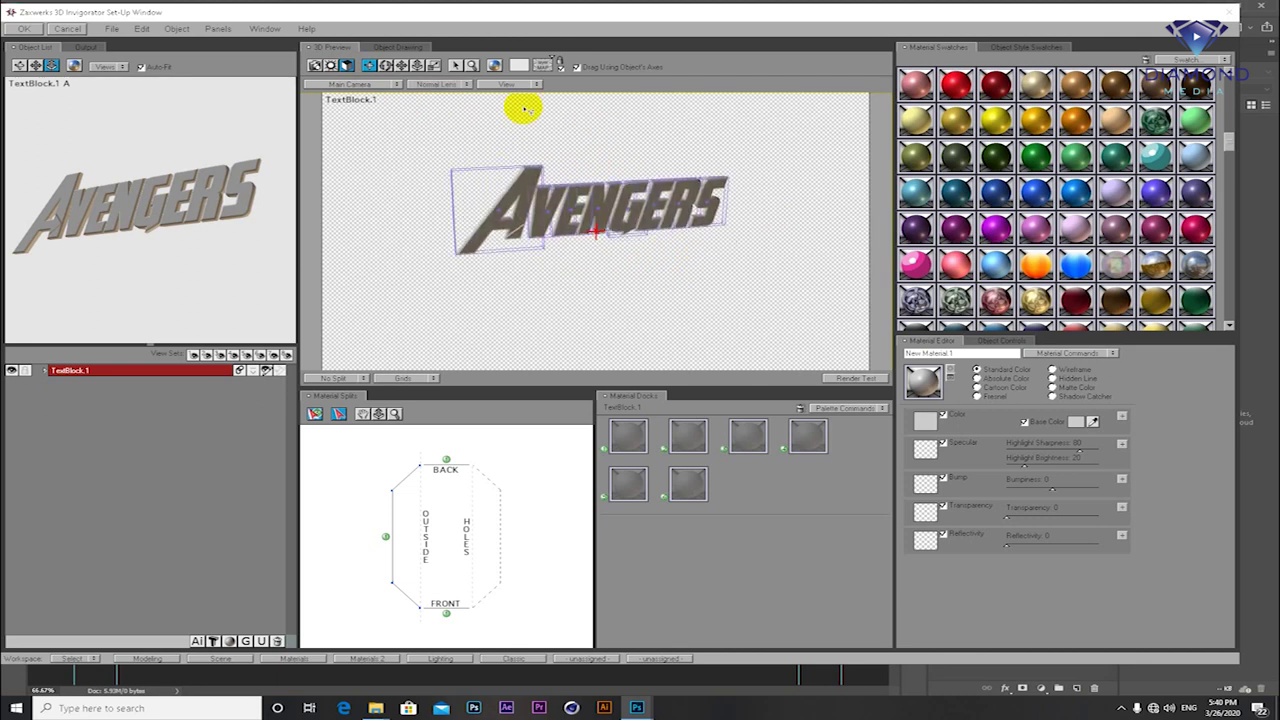
click(386, 66)
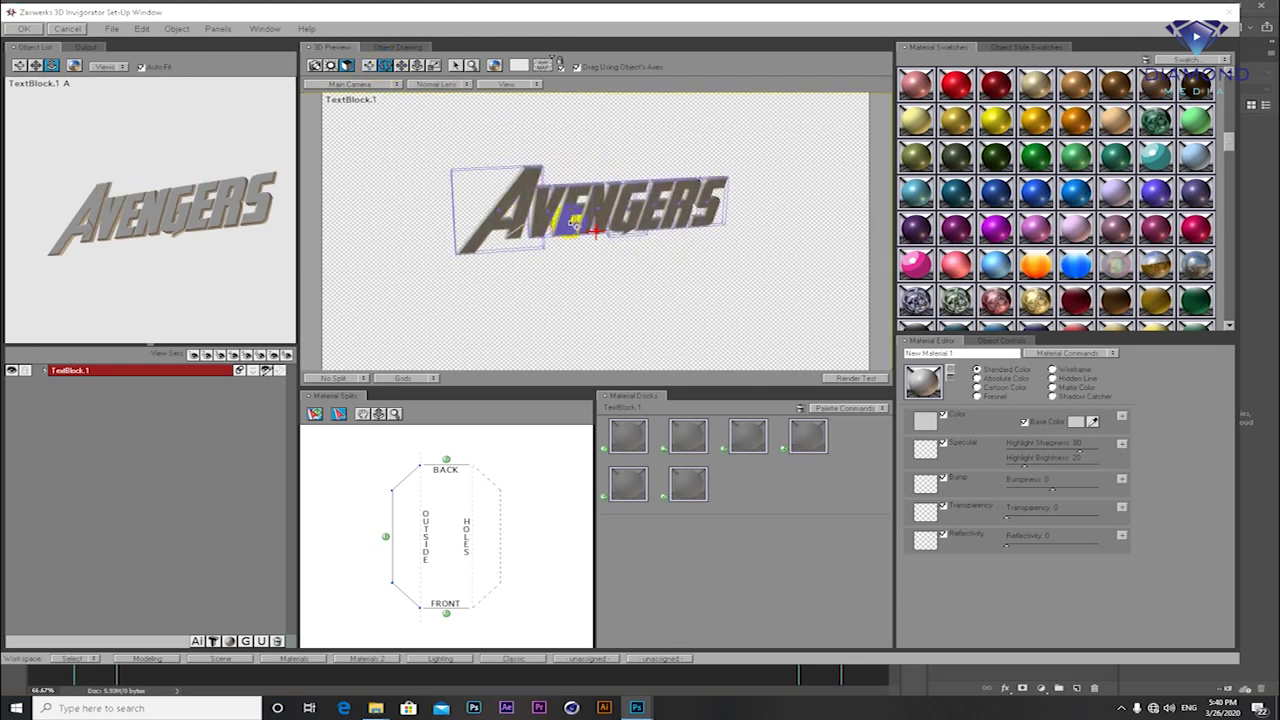
click(401, 65)
mouse_move(592, 231)
mouse_down()
mouse_move(572, 245)
mouse_move(616, 213)
mouse_up()
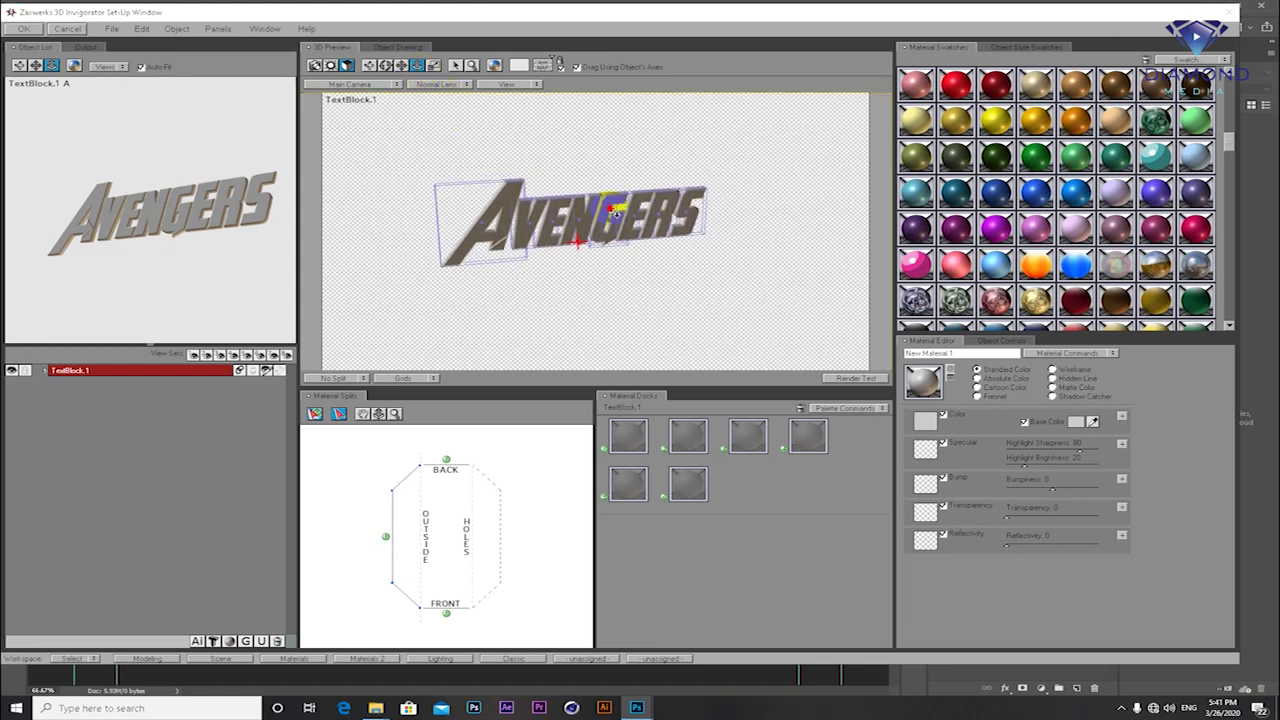
- Rotate the text to face forward and show its Object Controls (extrude 8, medium bevel)
click(471, 126)
click(369, 66)
mouse_move(600, 188)
mouse_down()
mouse_move(587, 130)
mouse_move(676, 222)
mouse_up()
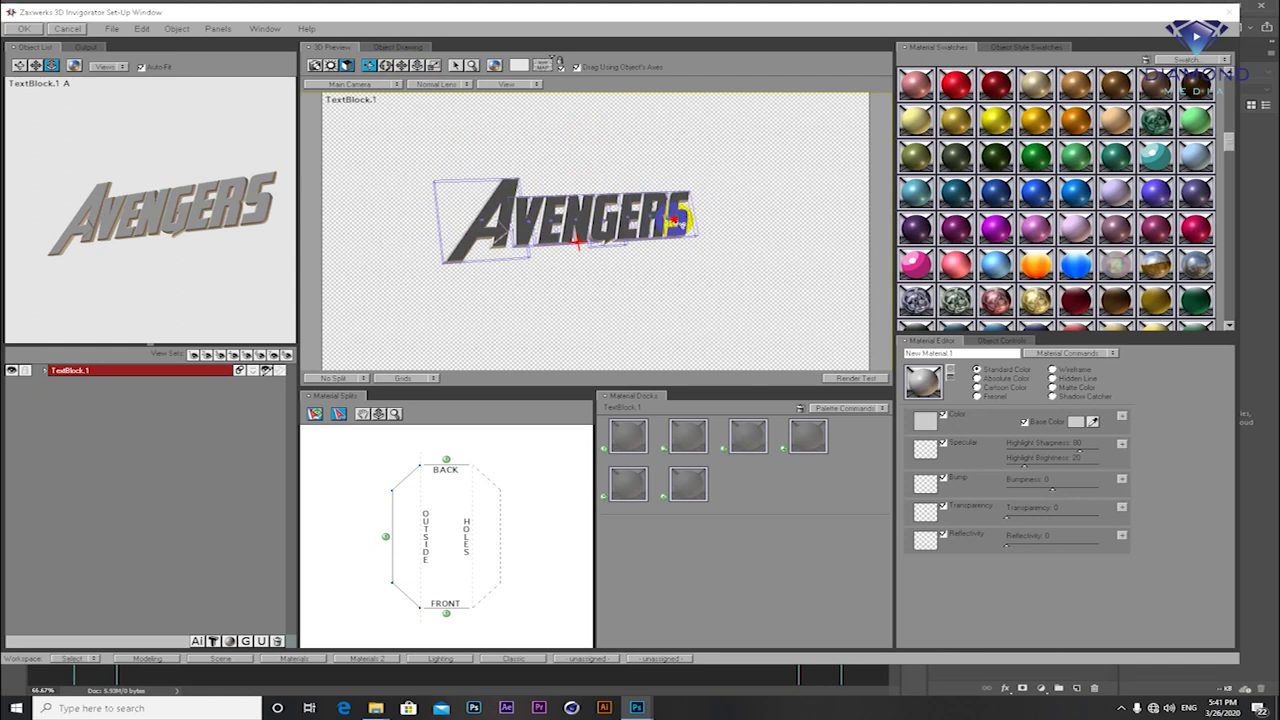
mouse_move(678, 222)
mouse_down()
mouse_move(600, 238)
mouse_move(686, 228)
mouse_up()
click(1000, 344)
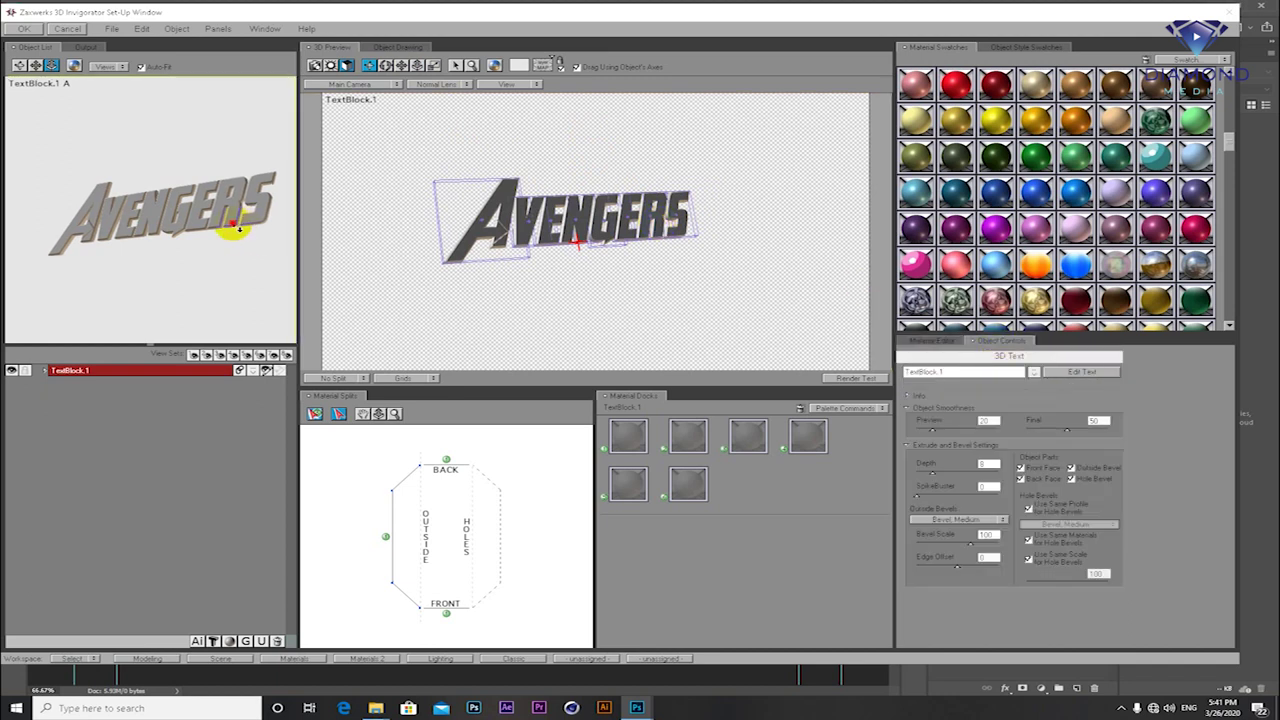
- Angle the object preview and deepen the text extrusion to 22.8
click(20, 65)
mouse_move(210, 222)
mouse_down()
mouse_move(193, 205)
mouse_move(205, 195)
mouse_up()
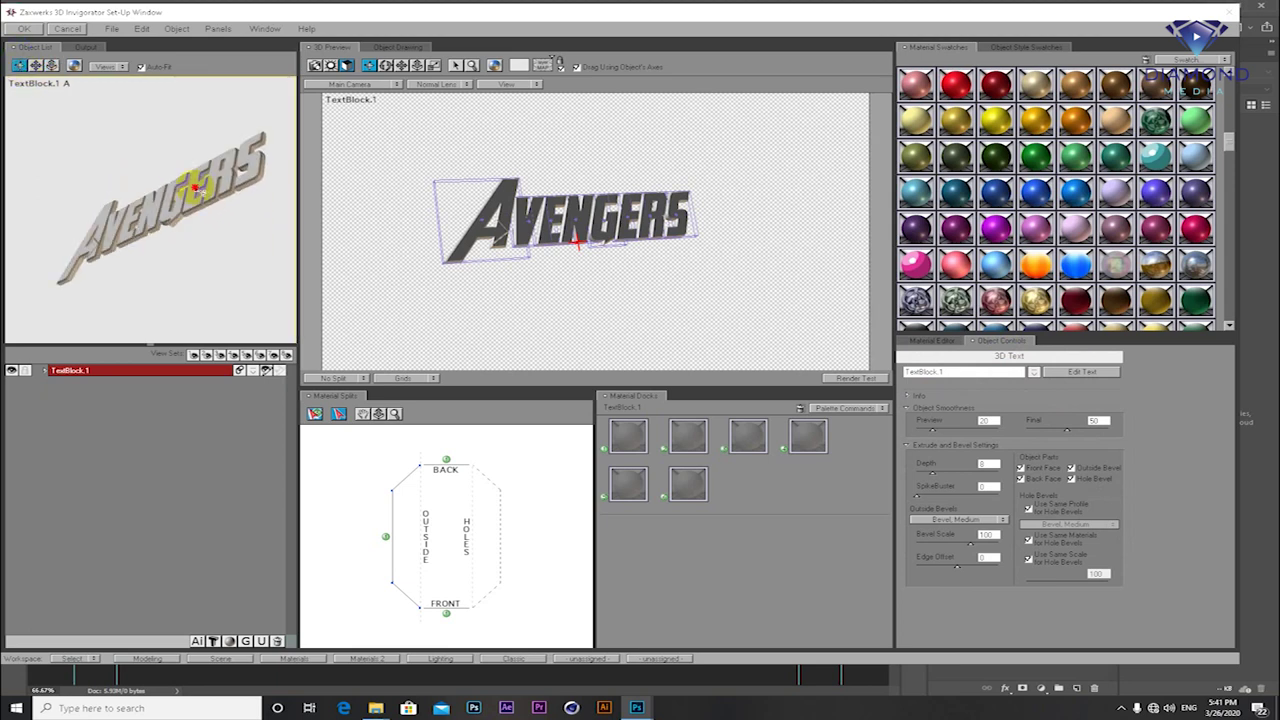
click(1010, 342)
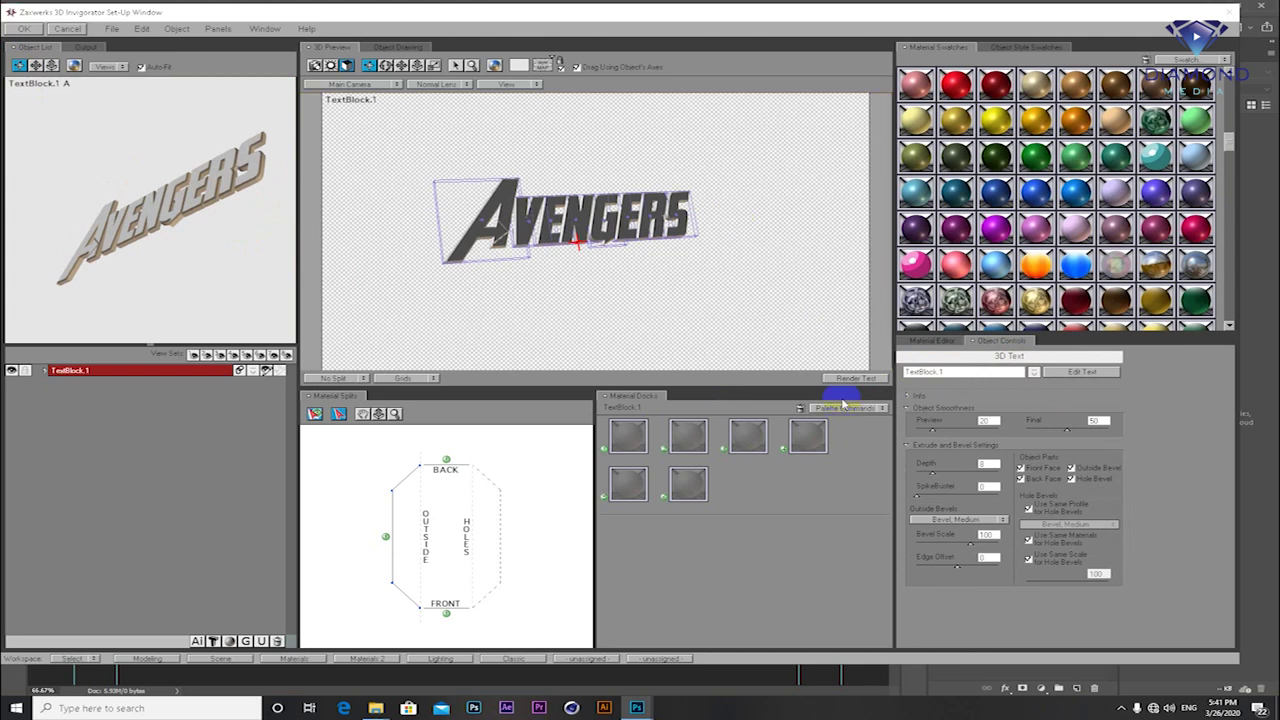
drag(934, 478, 958, 478)
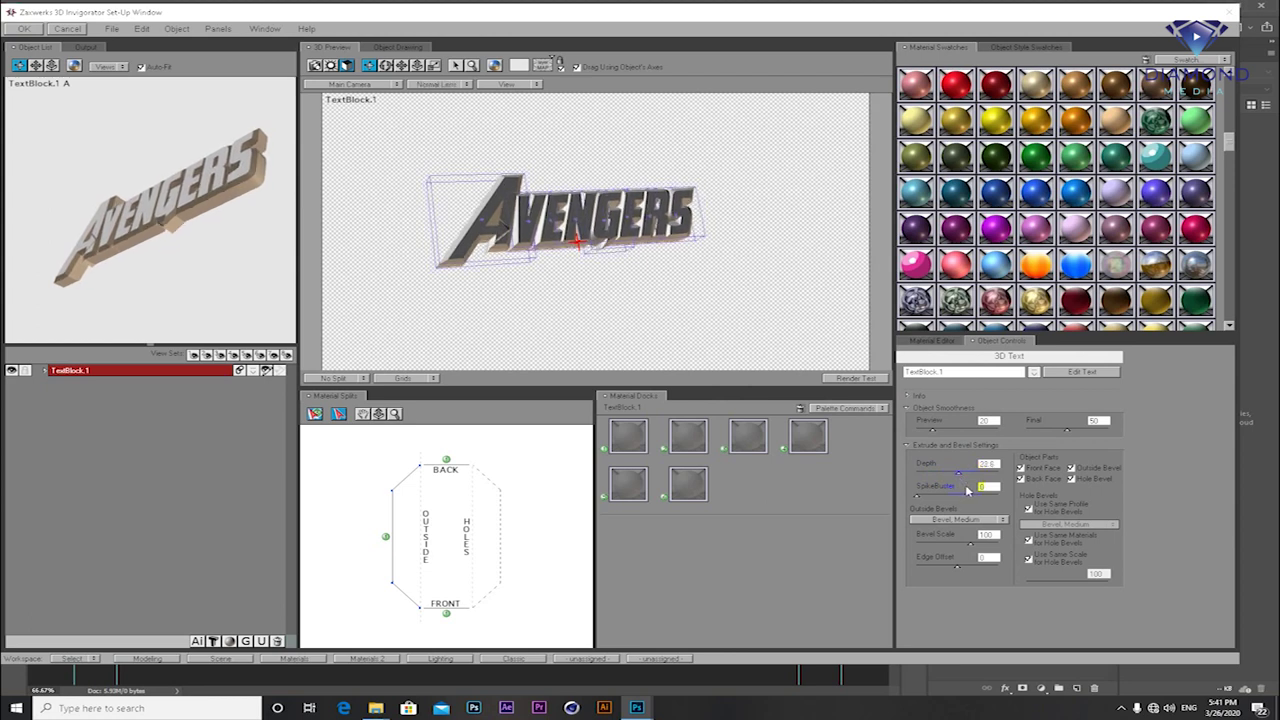
- Set the outside bevel to Pleats, 2 after trying Large Pipe and Shallow Half Pipe
click(1004, 521)
mouse_move(975, 559)
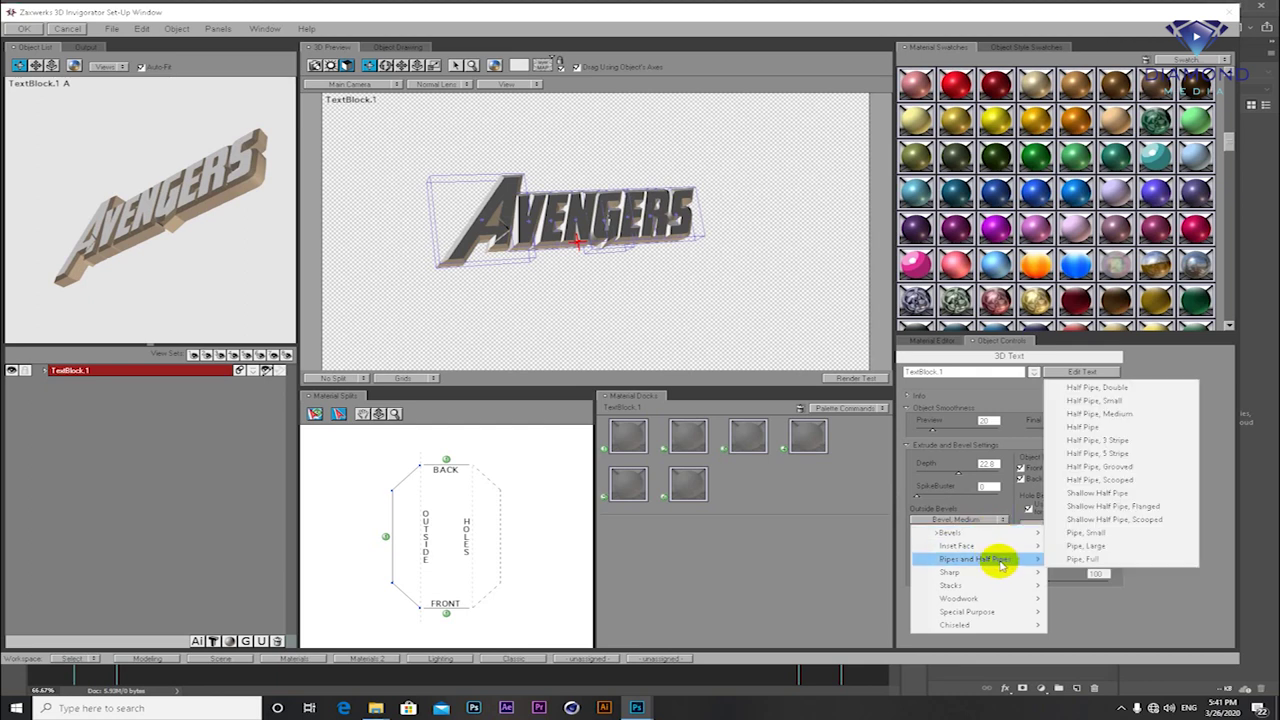
click(1084, 546)
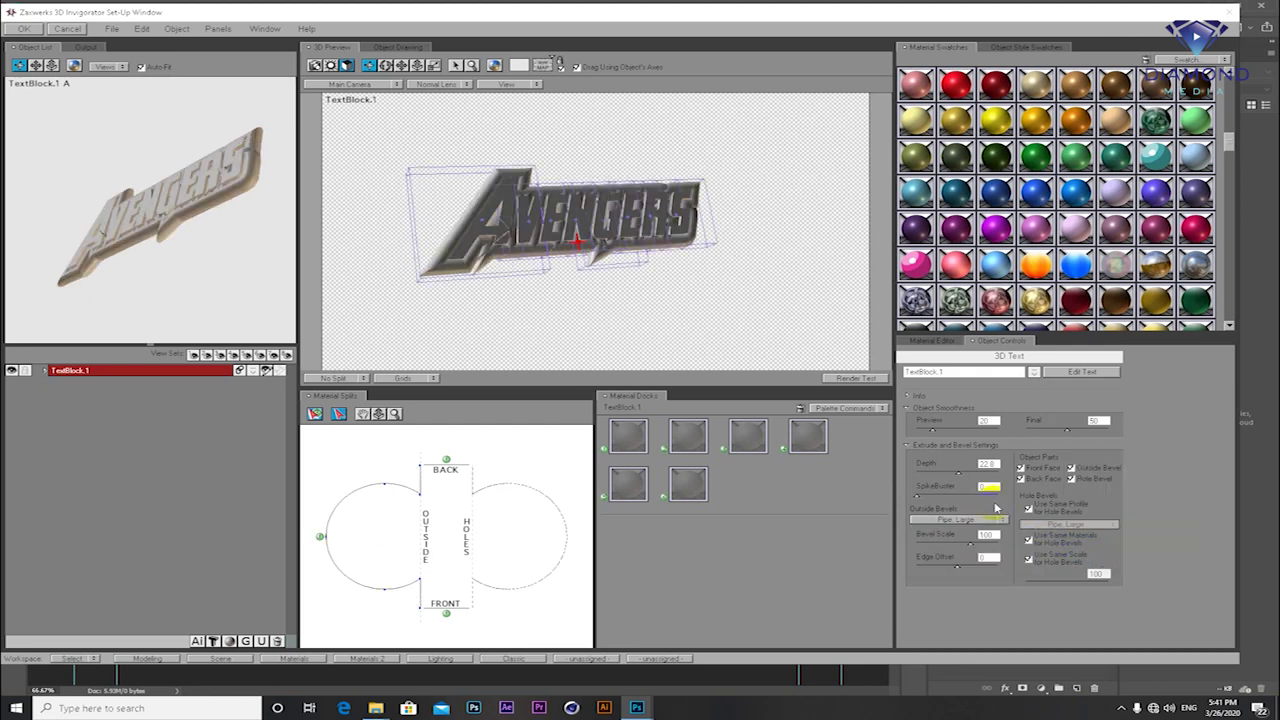
mouse_move(1036, 541)
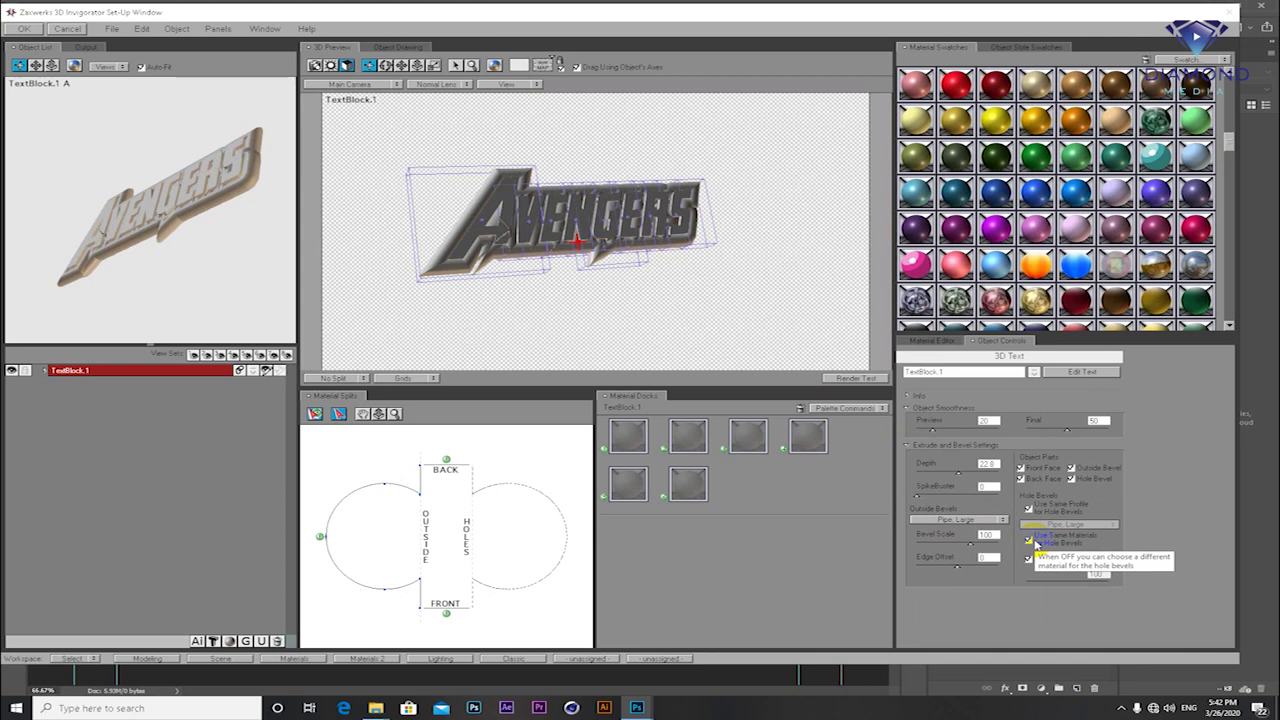
click(1004, 520)
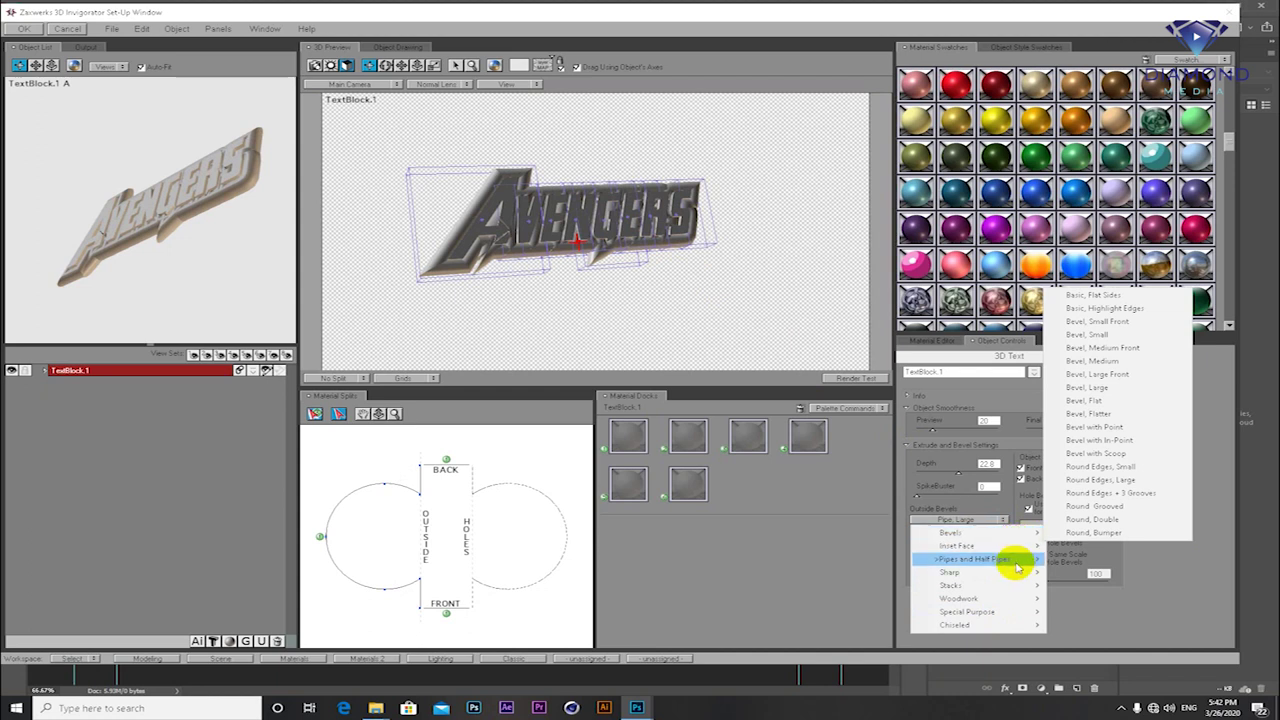
mouse_move(973, 558)
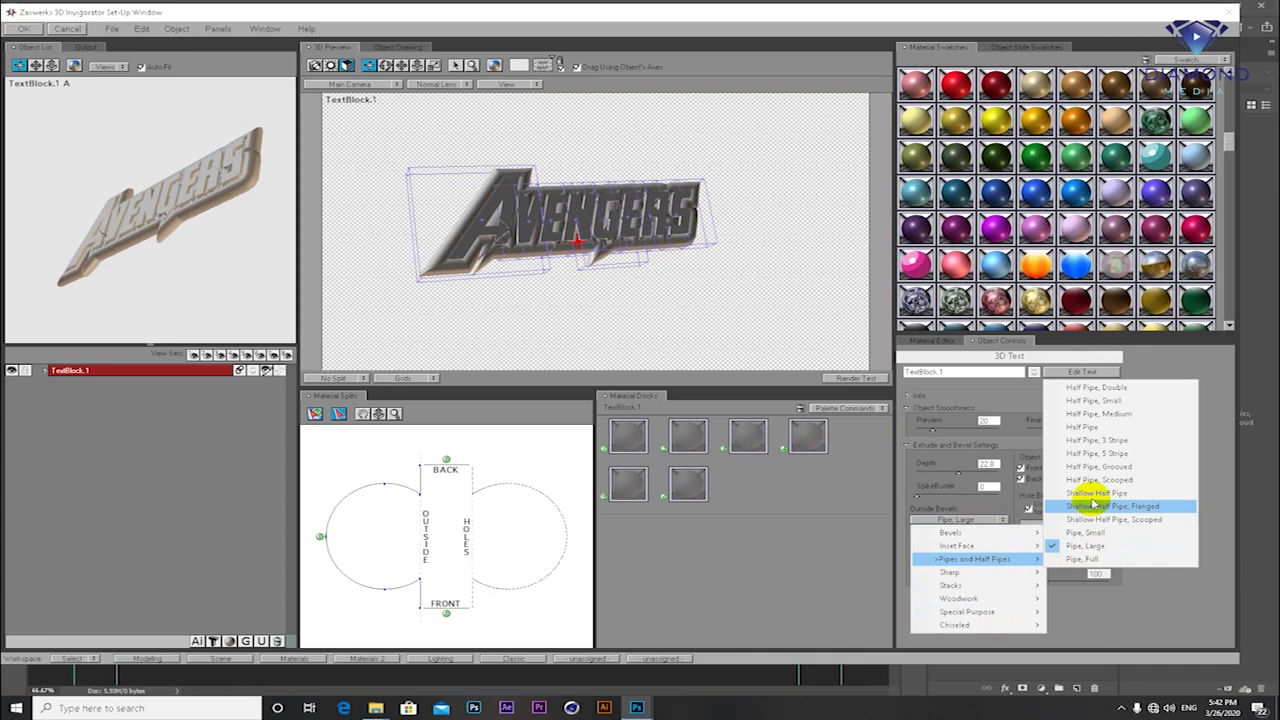
click(1095, 493)
click(1065, 524)
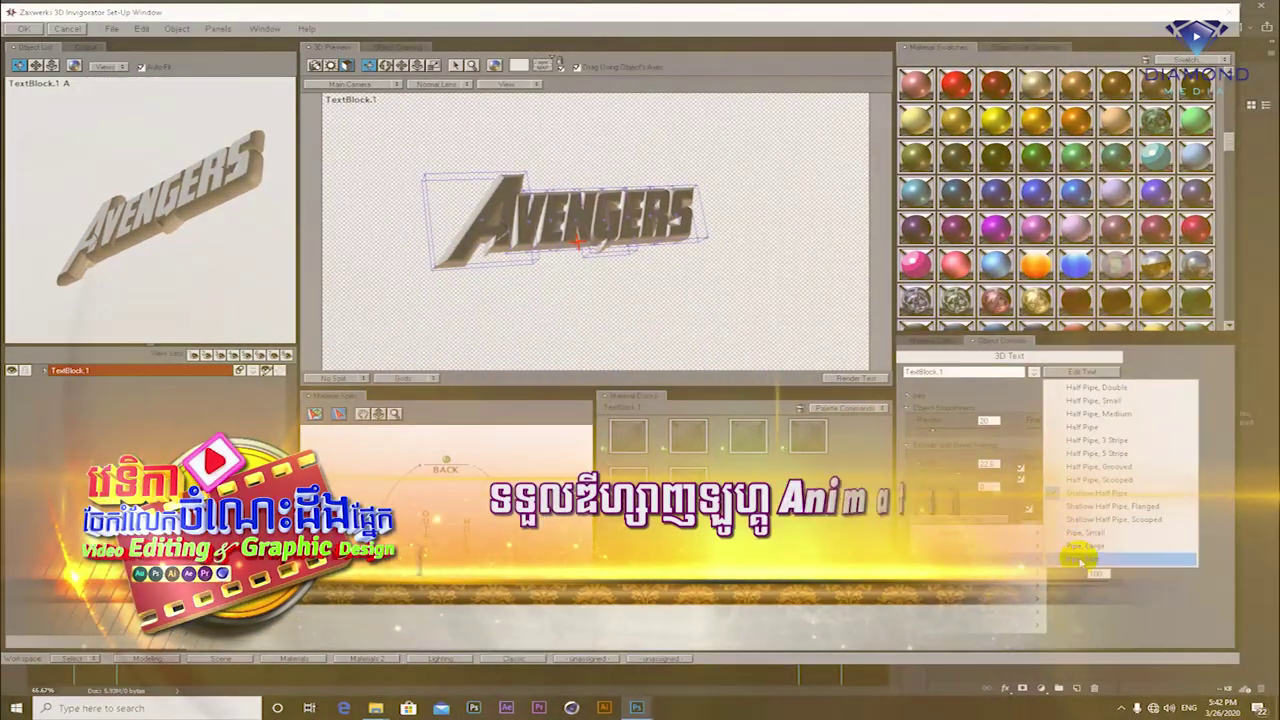
click(1080, 561)
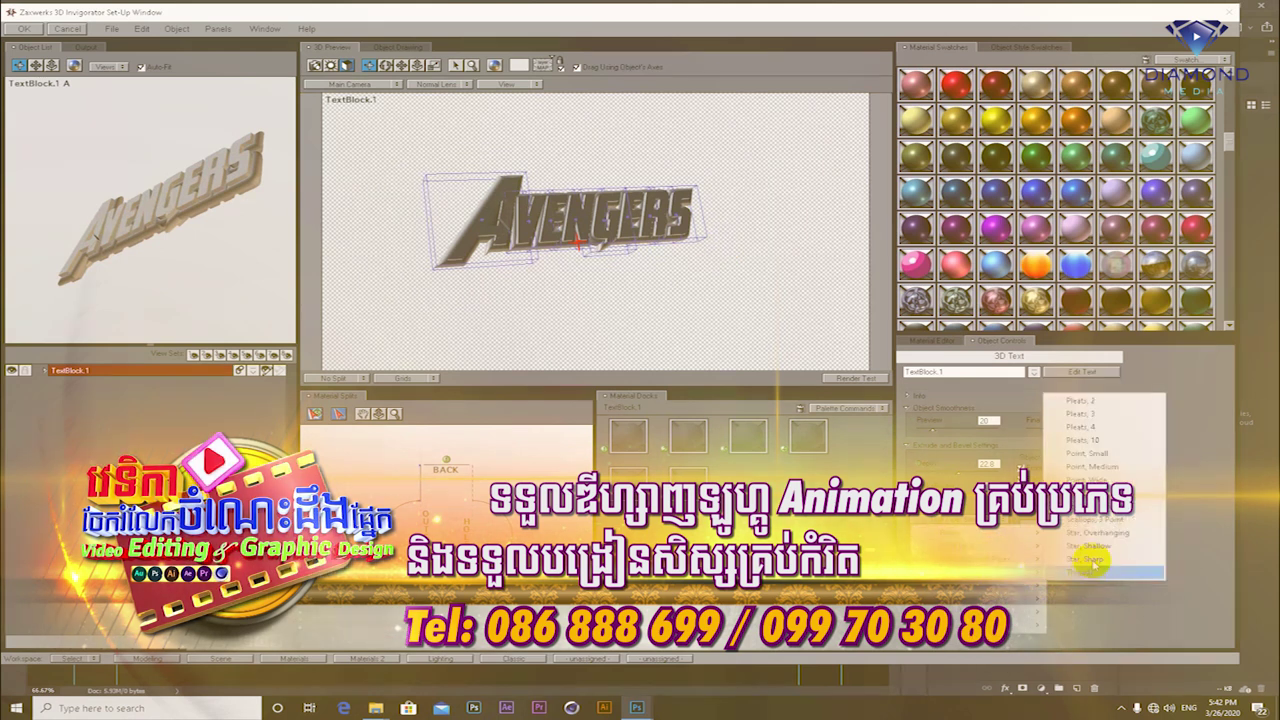
click(1086, 557)
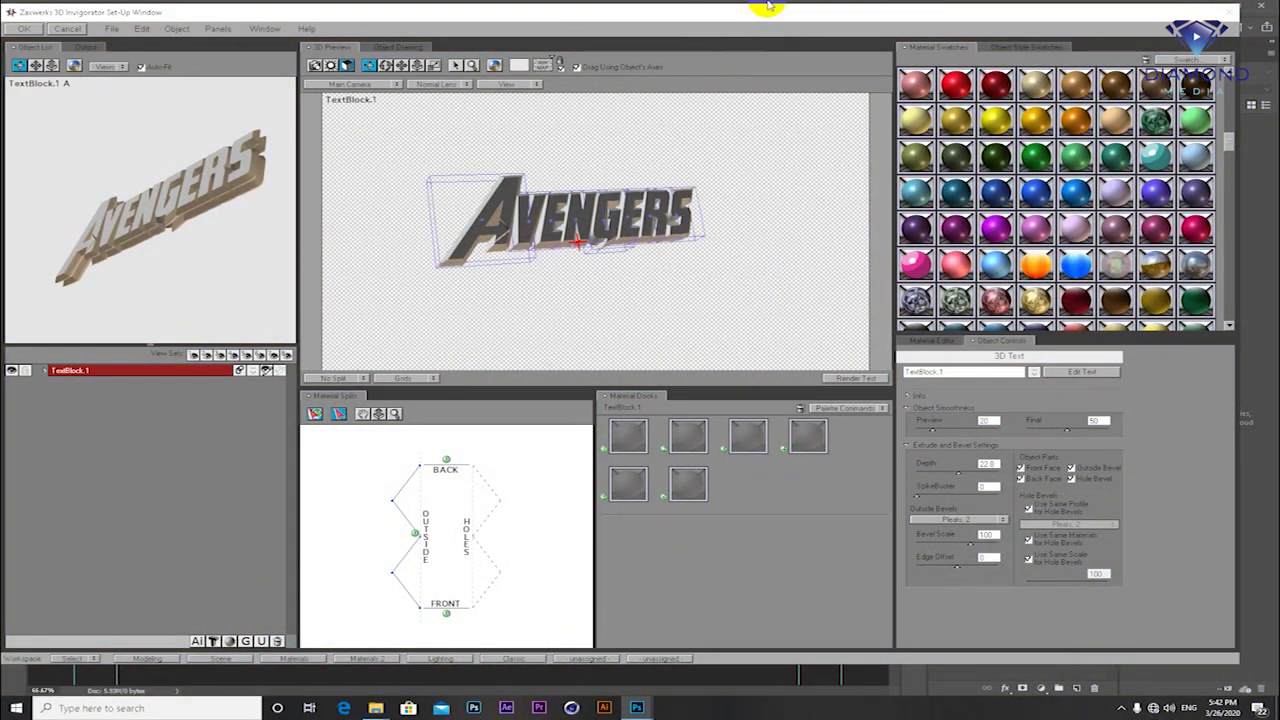
- In the Modeling workspace, drag the text block's right handle to stretch AVENGERS wider
click(741, 186)
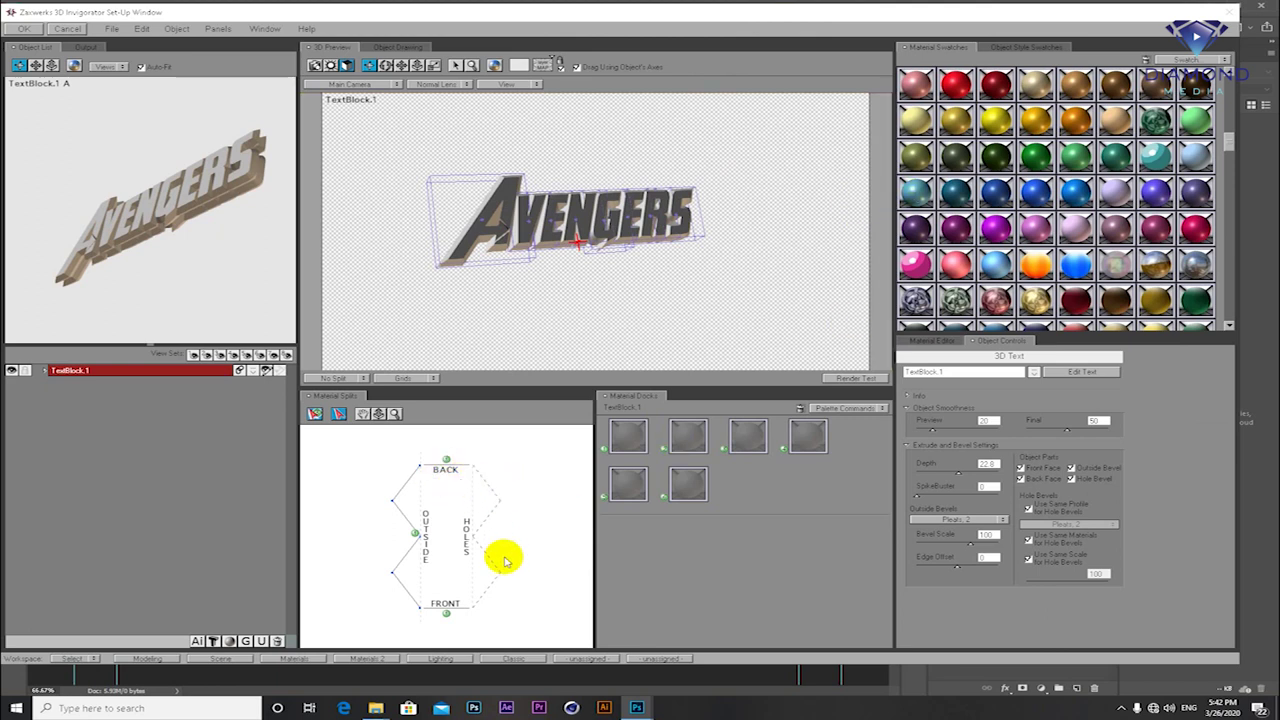
click(148, 659)
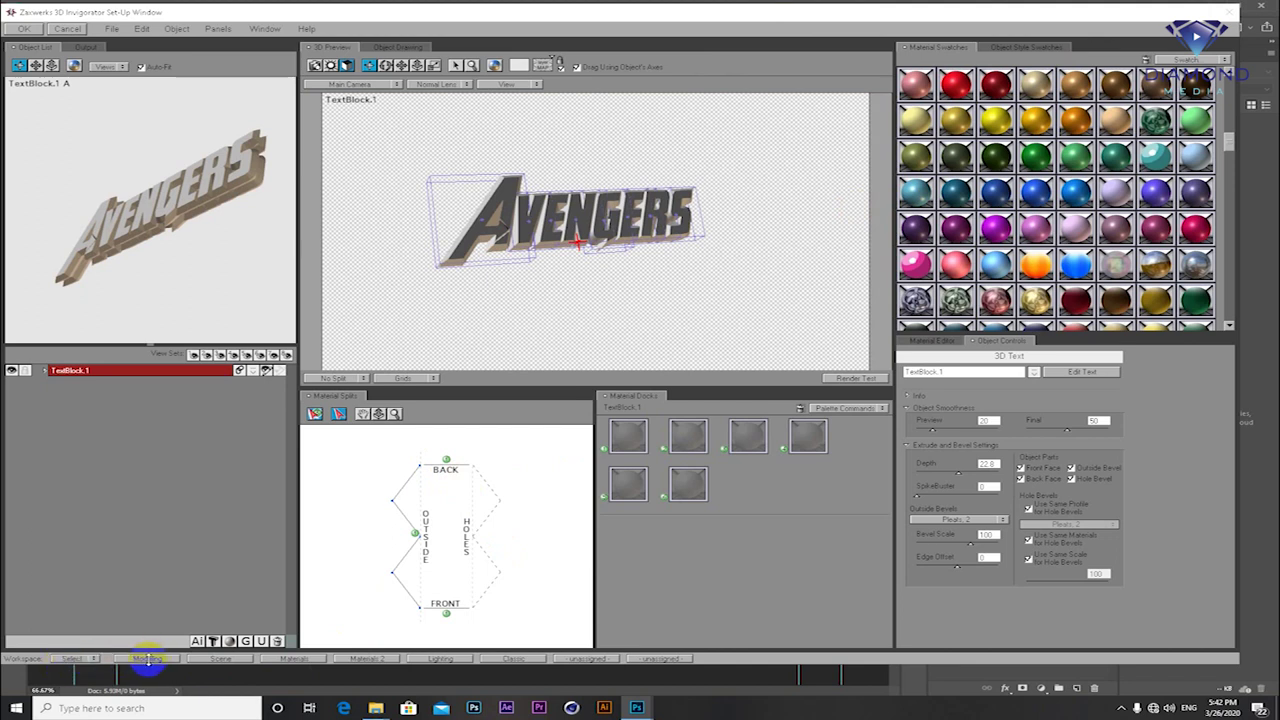
click(148, 659)
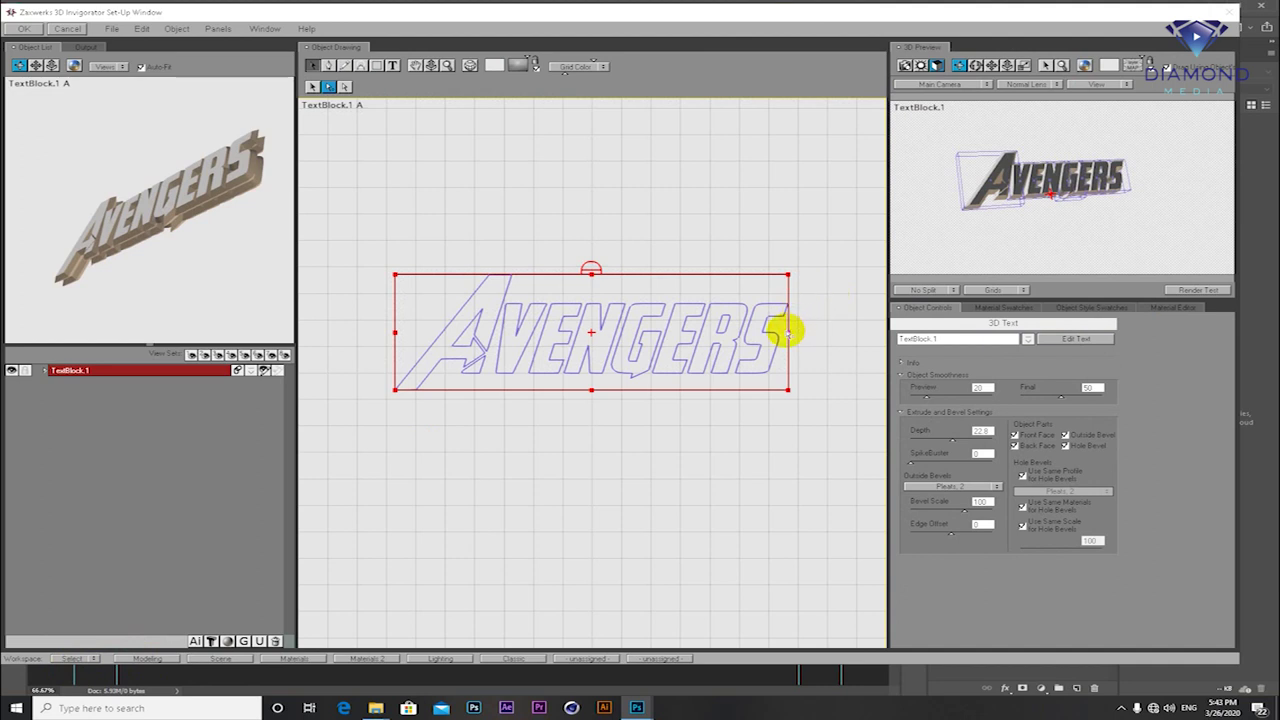
mouse_move(789, 333)
mouse_down()
mouse_move(841, 332)
mouse_move(757, 320)
mouse_up()
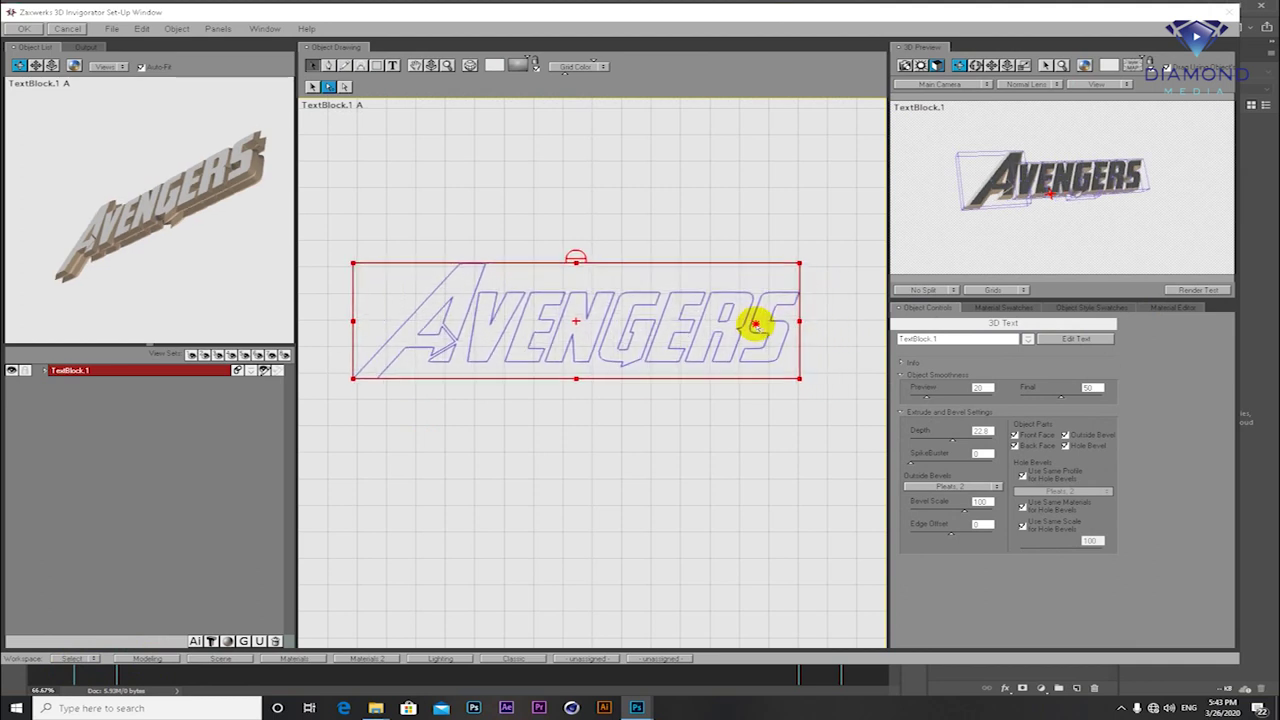
- Check the logo in the Scene workspace's four viewports, select Main Camera, then open Materials
click(222, 659)
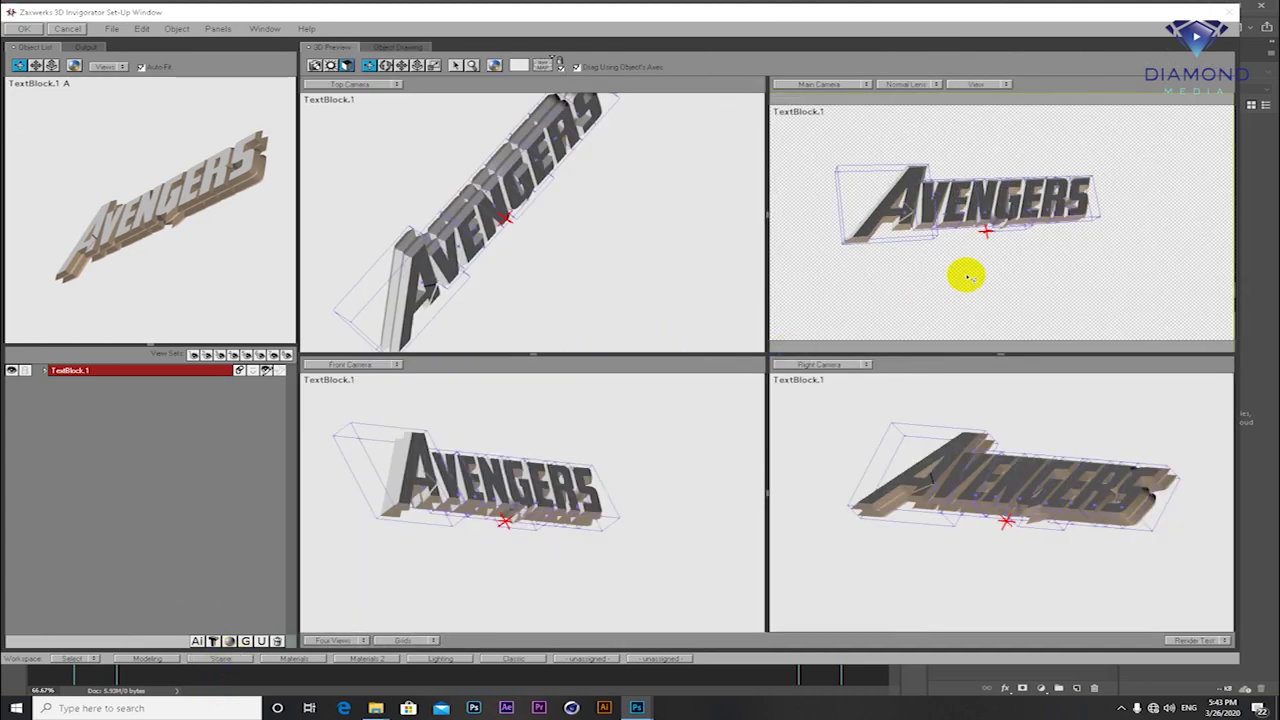
click(914, 320)
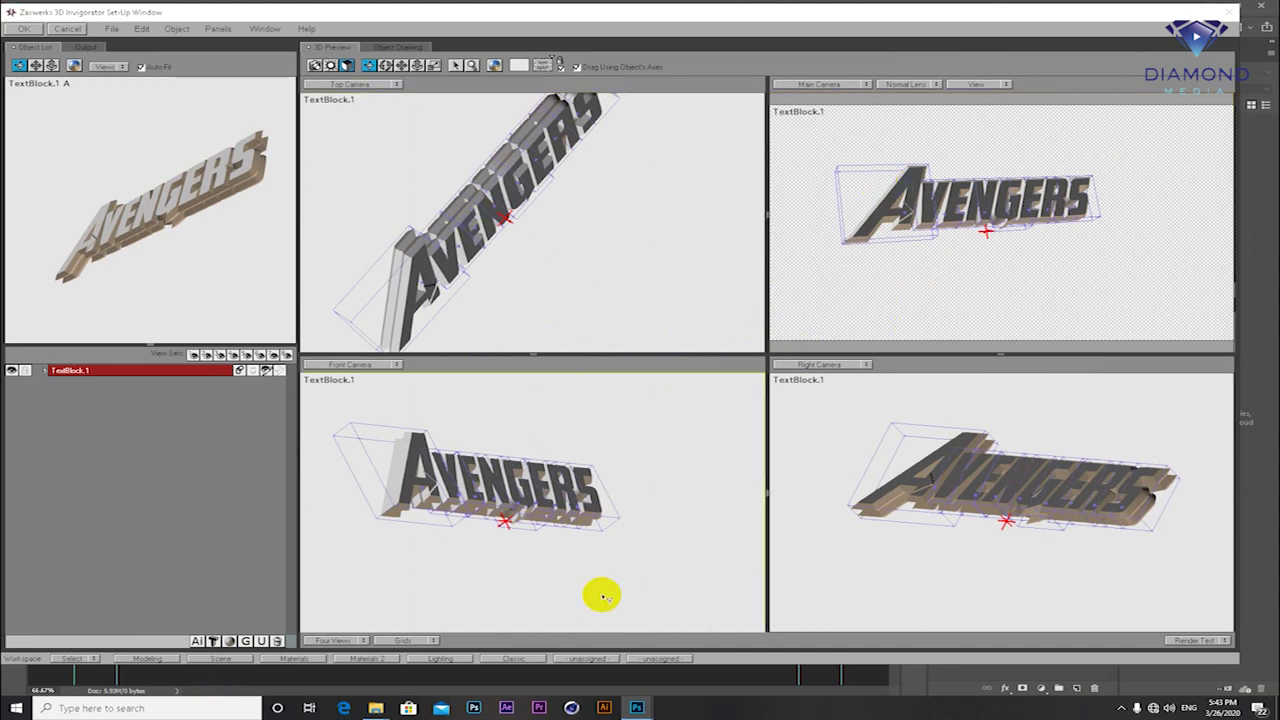
click(372, 678)
click(300, 661)
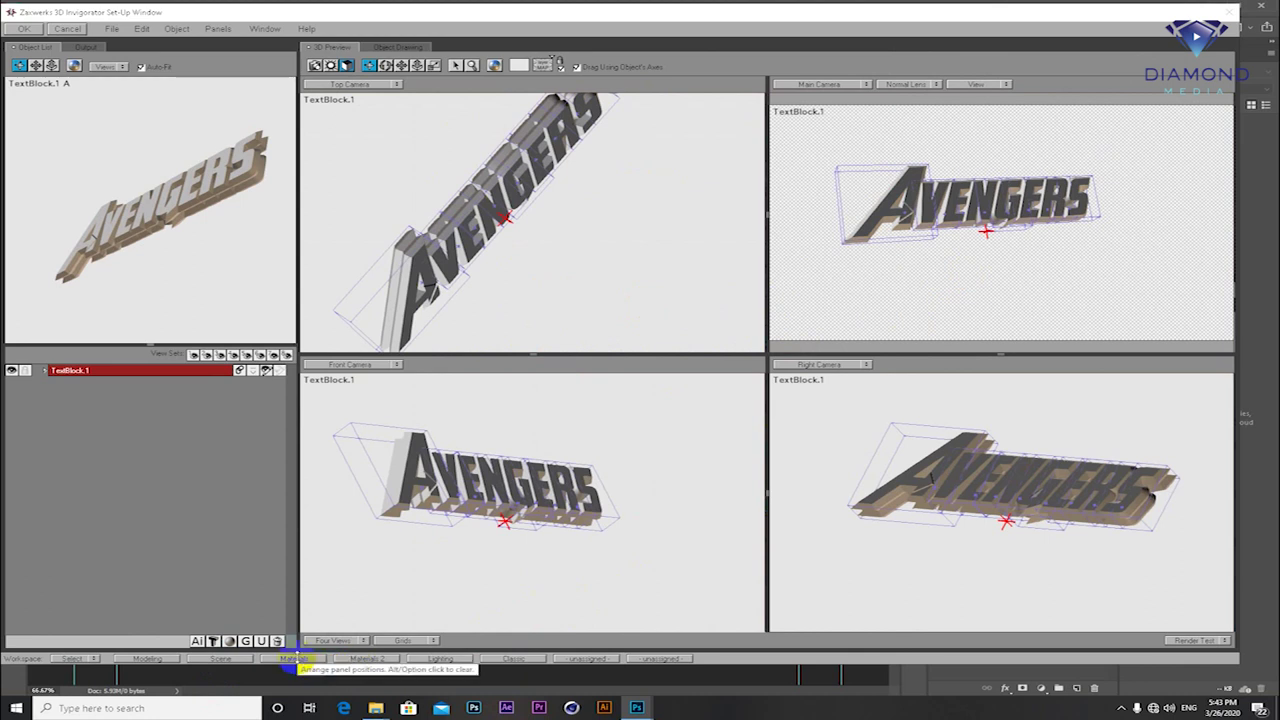
click(296, 660)
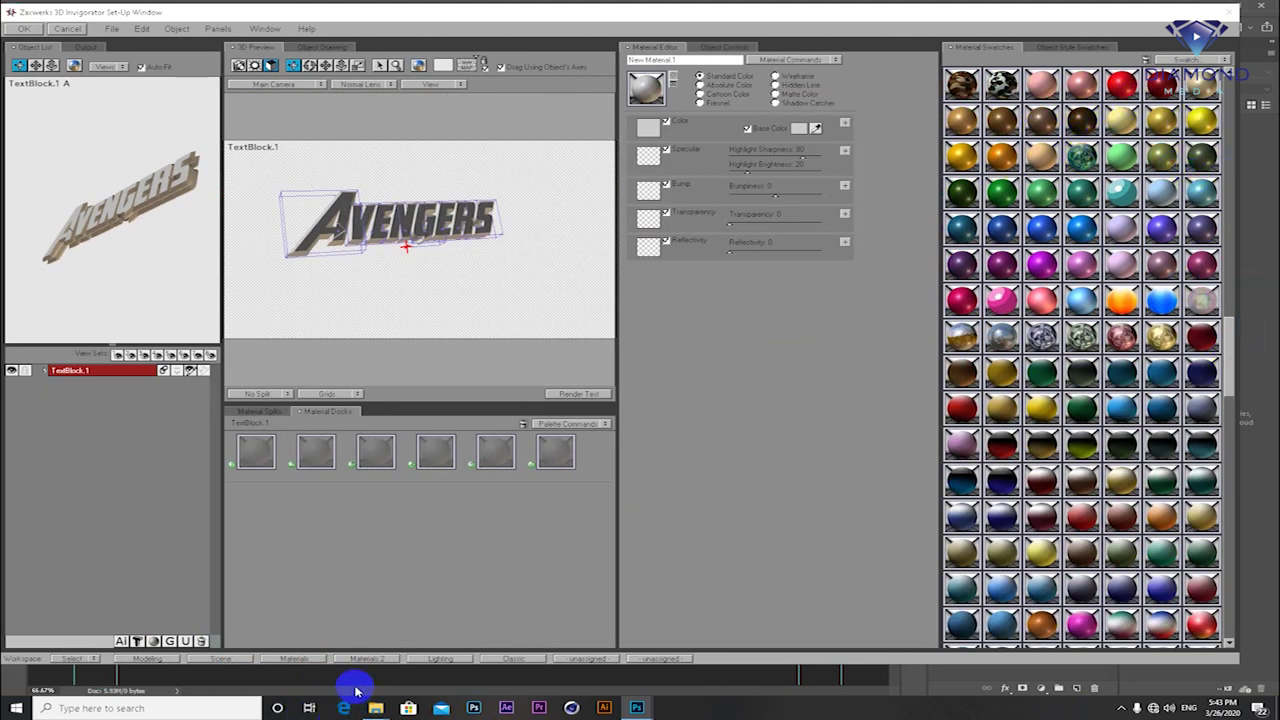
- Reset the Materials workspace layout, tilt the AVENGERS text further, and select the gold swatch
click(303, 660)
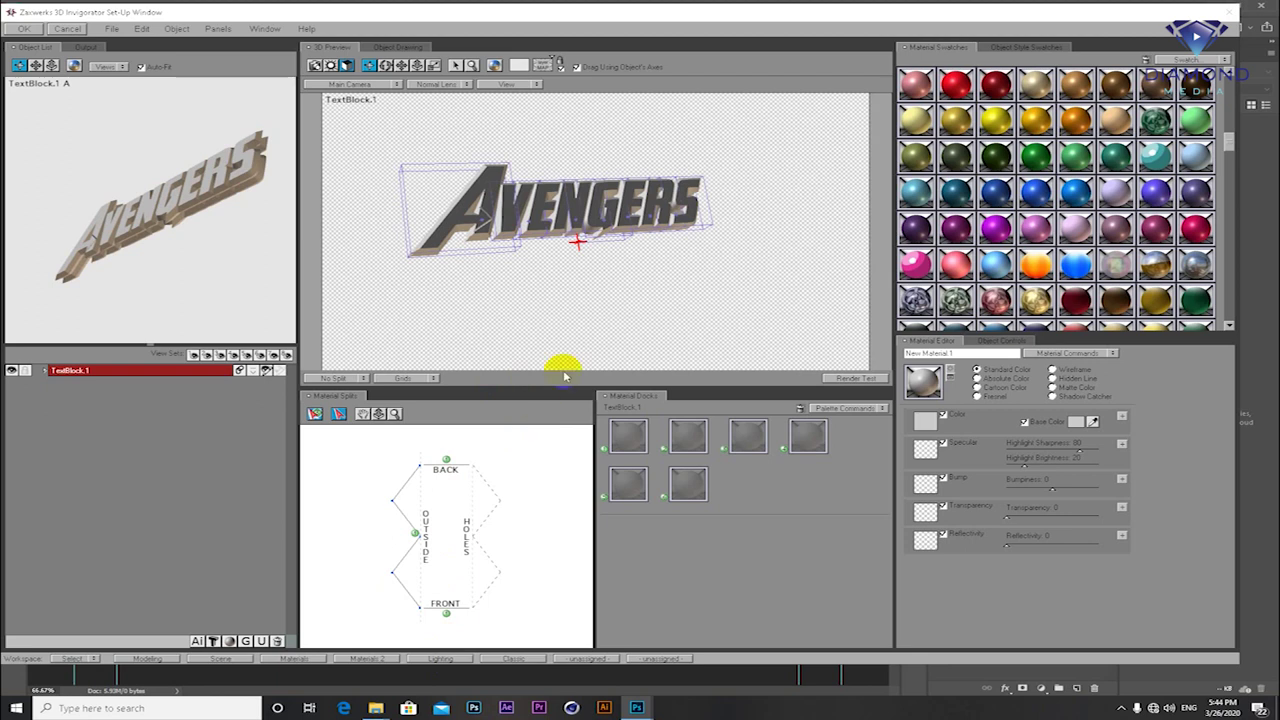
click(298, 663)
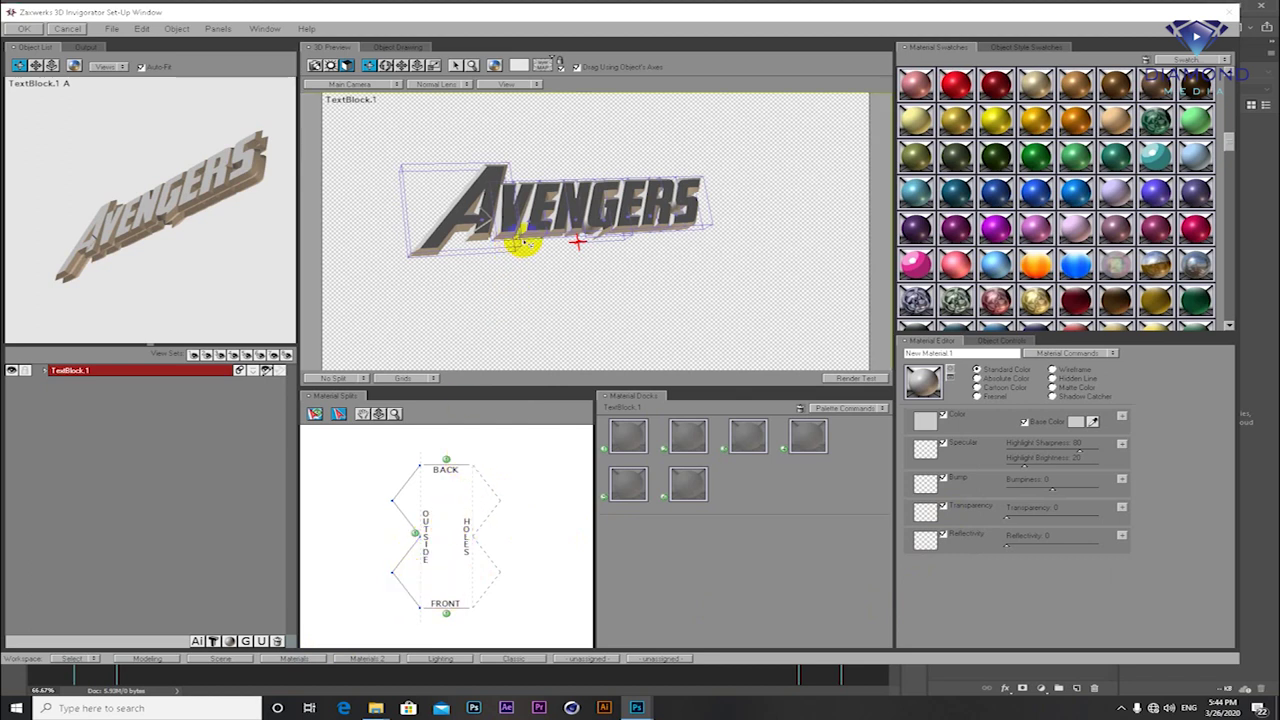
click(597, 213)
drag(597, 213, 517, 246)
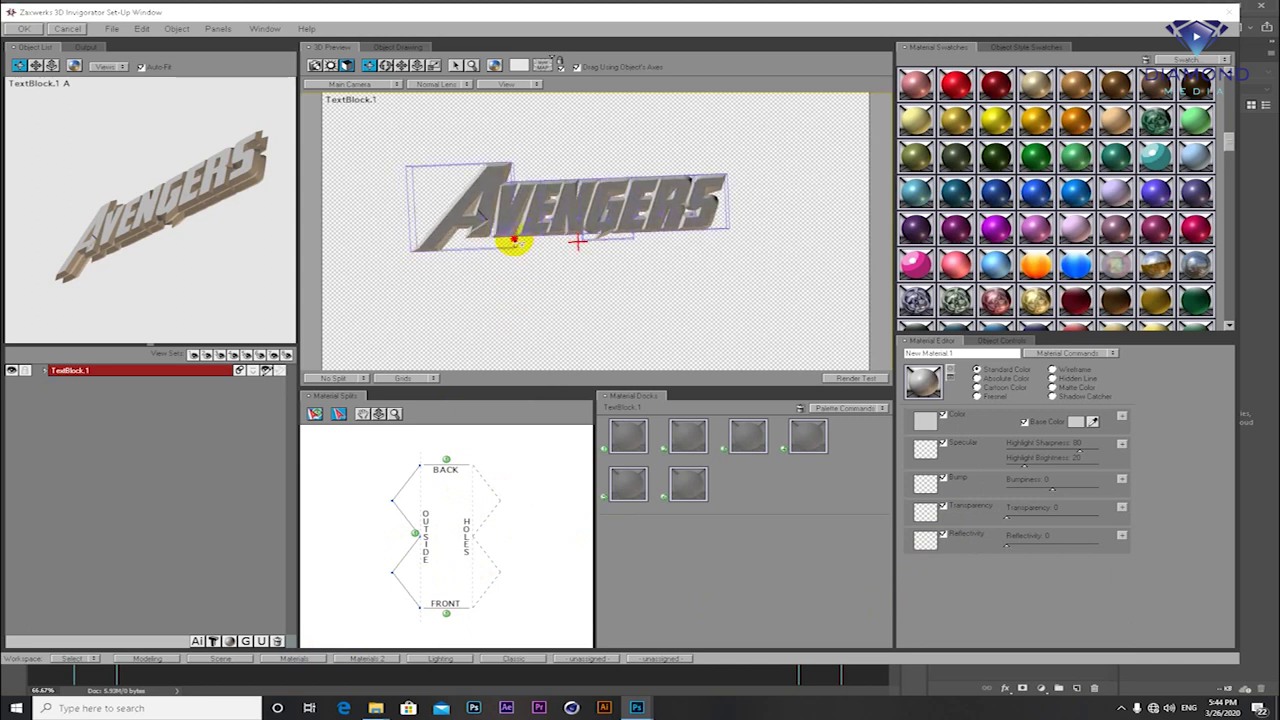
mouse_move(515, 245)
mouse_down()
mouse_move(555, 226)
mouse_move(529, 240)
mouse_up()
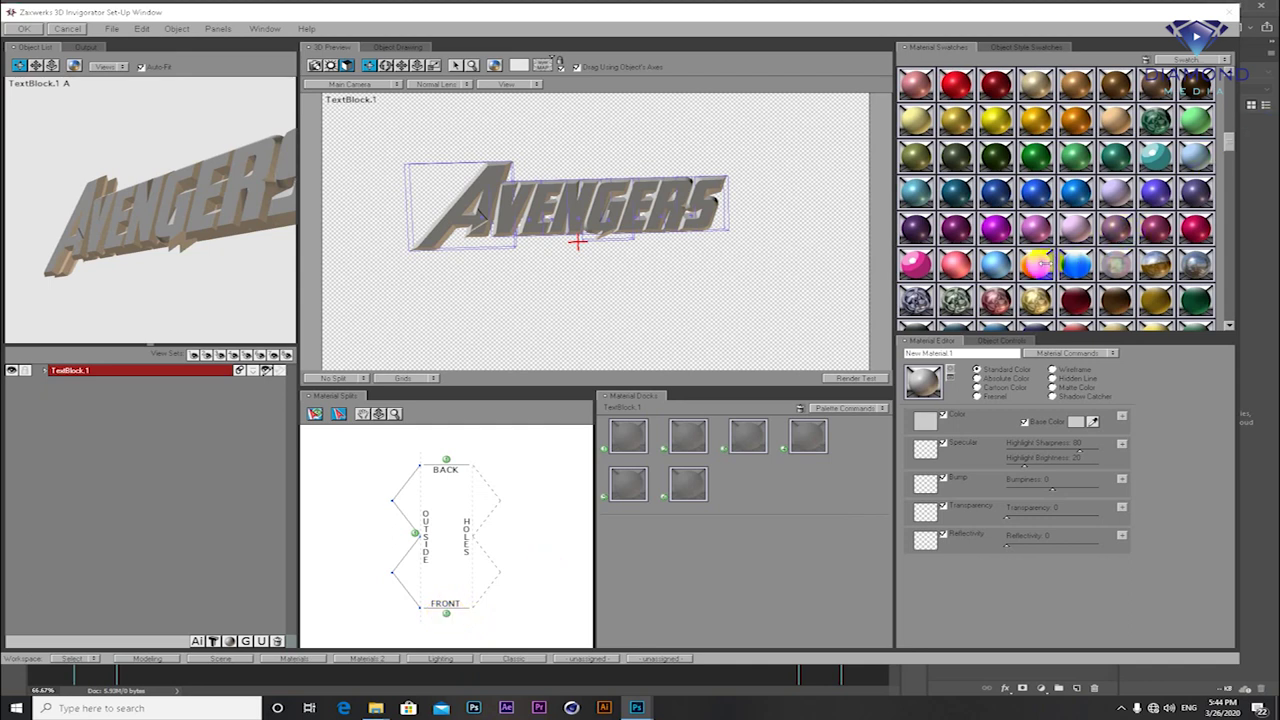
click(1036, 118)
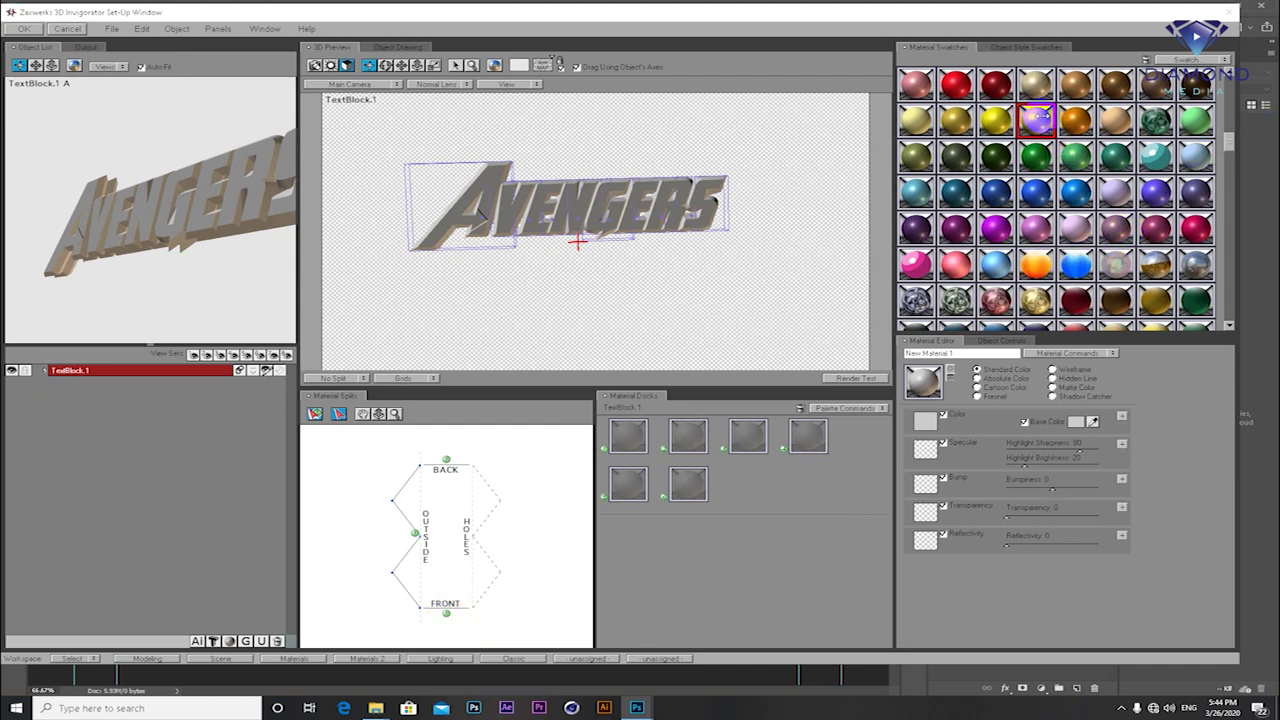
- Apply gold to the whole AVENGERS text and Blue Flames to its front and back faces
mouse_move(1234, 122)
mouse_down()
mouse_move(1234, 108)
mouse_move(1228, 162)
mouse_move(1228, 142)
mouse_up()
mouse_move(1034, 122)
mouse_down()
mouse_move(628, 440)
mouse_move(468, 190)
mouse_move(622, 195)
mouse_move(654, 246)
mouse_up()
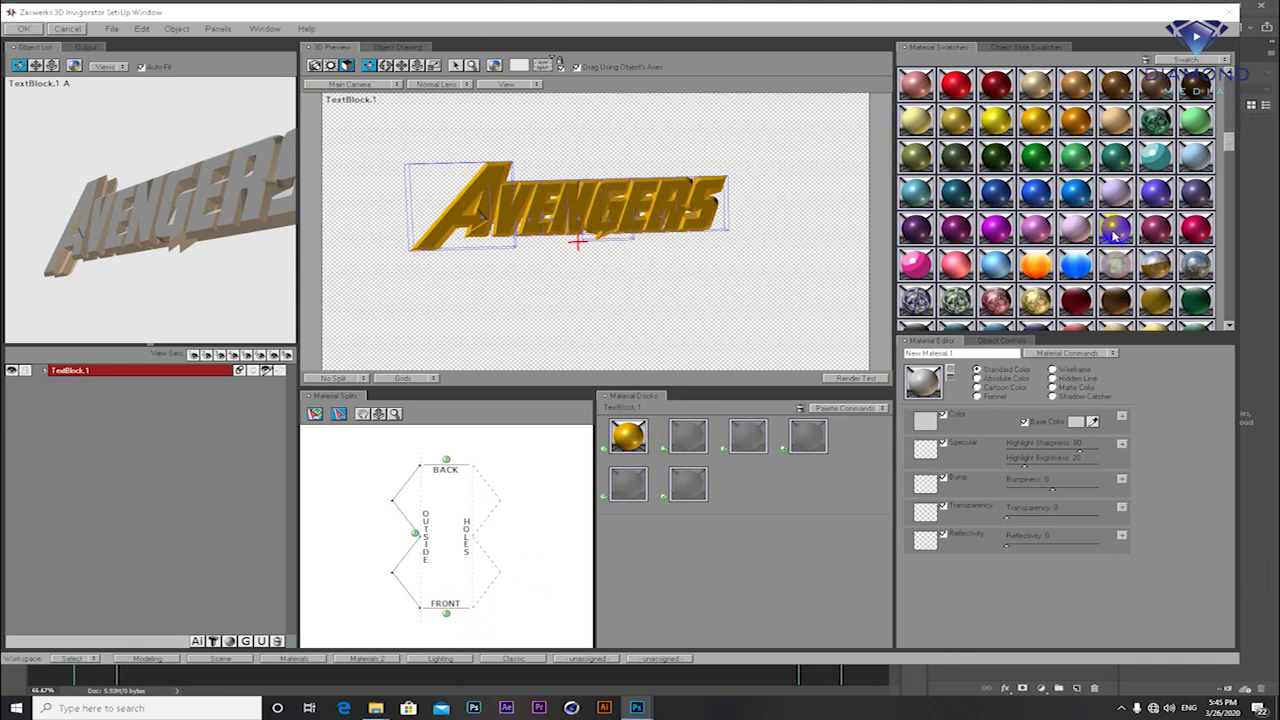
drag(1087, 262, 445, 618)
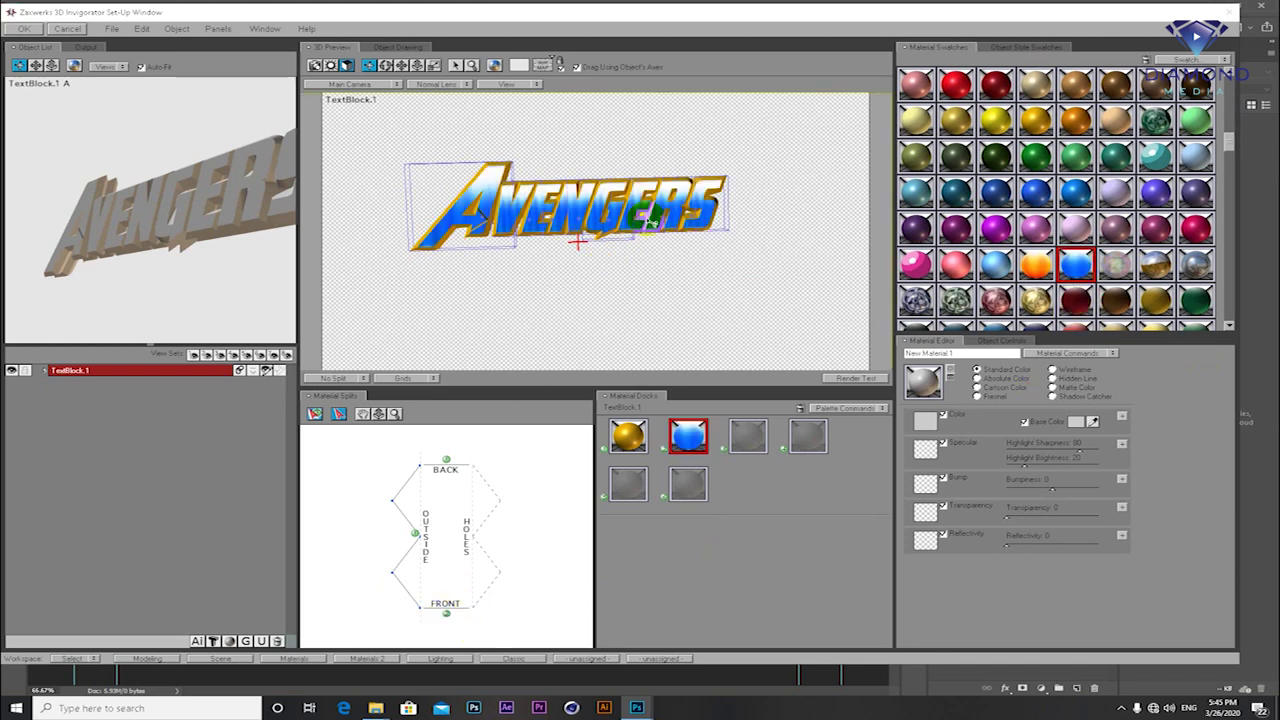
click(958, 354)
drag(680, 437, 445, 464)
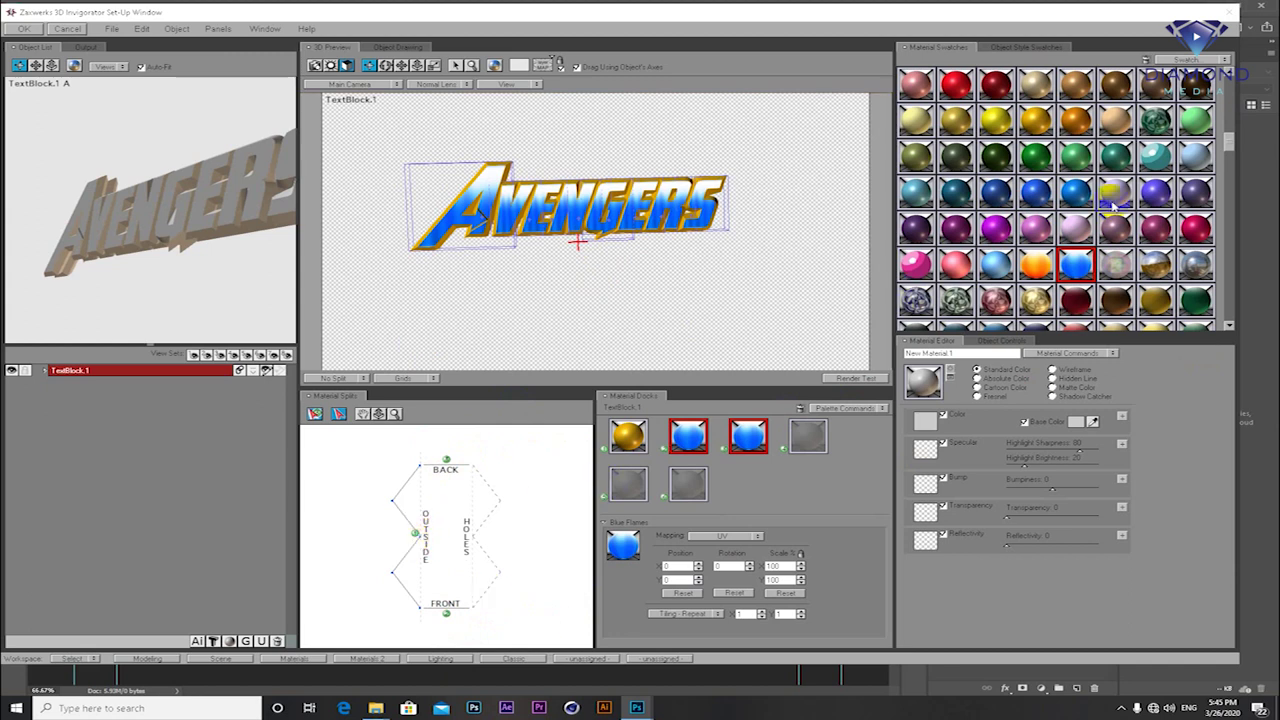
- Put red material on the bevel edges, tilt the text slightly, and render a test
drag(1229, 143, 1229, 160)
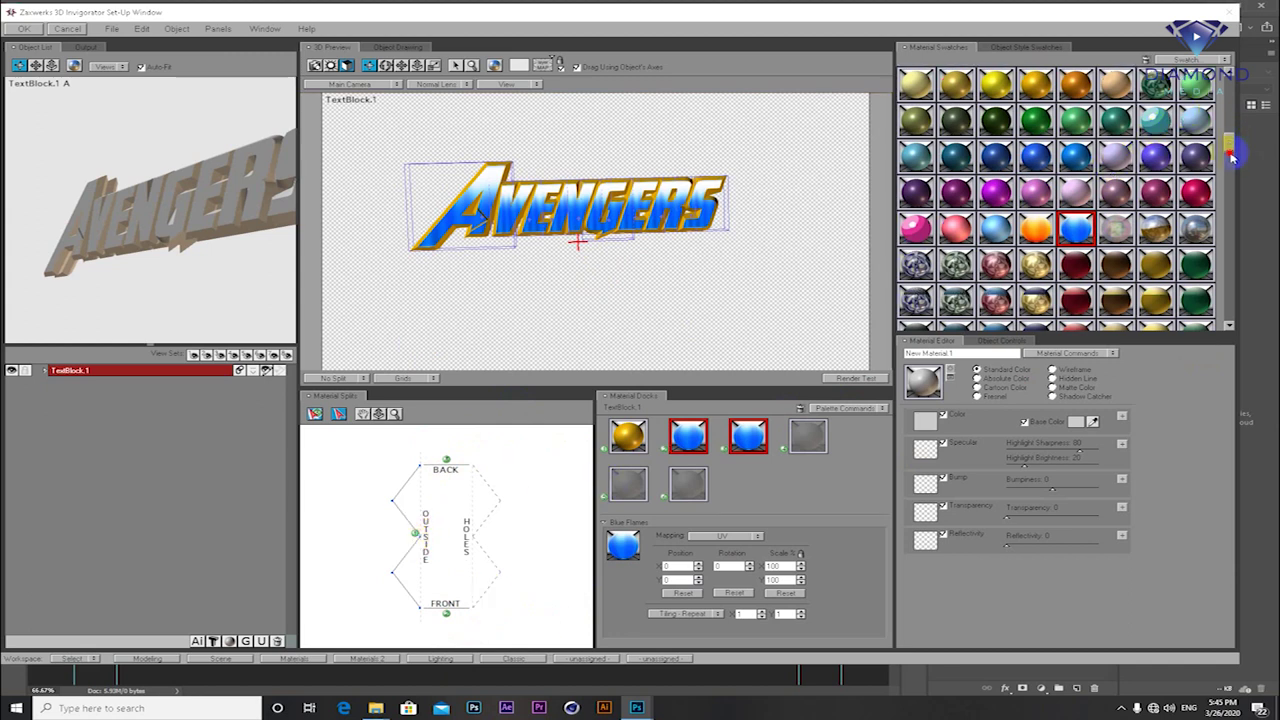
mouse_move(1060, 228)
mouse_down()
mouse_move(862, 444)
mouse_move(415, 535)
mouse_up()
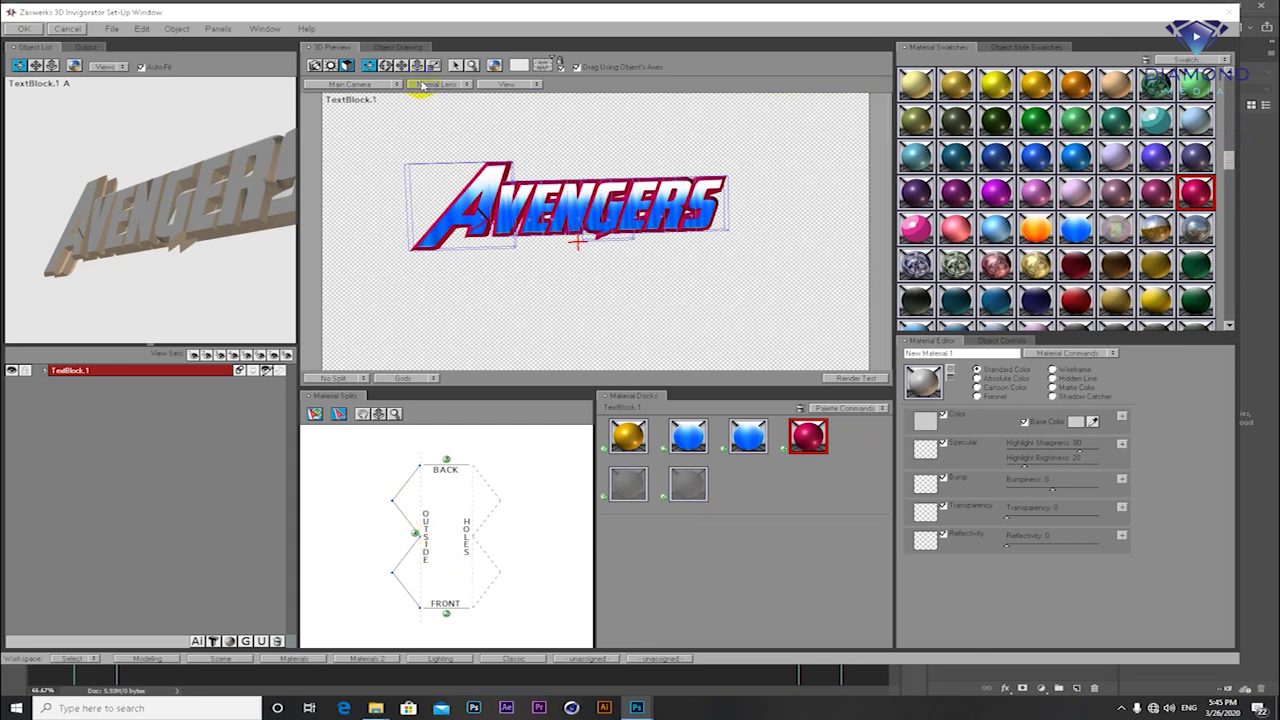
mouse_move(571, 206)
mouse_down()
mouse_move(583, 178)
mouse_move(522, 240)
mouse_move(429, 251)
mouse_move(366, 237)
mouse_move(569, 251)
mouse_move(574, 190)
mouse_up()
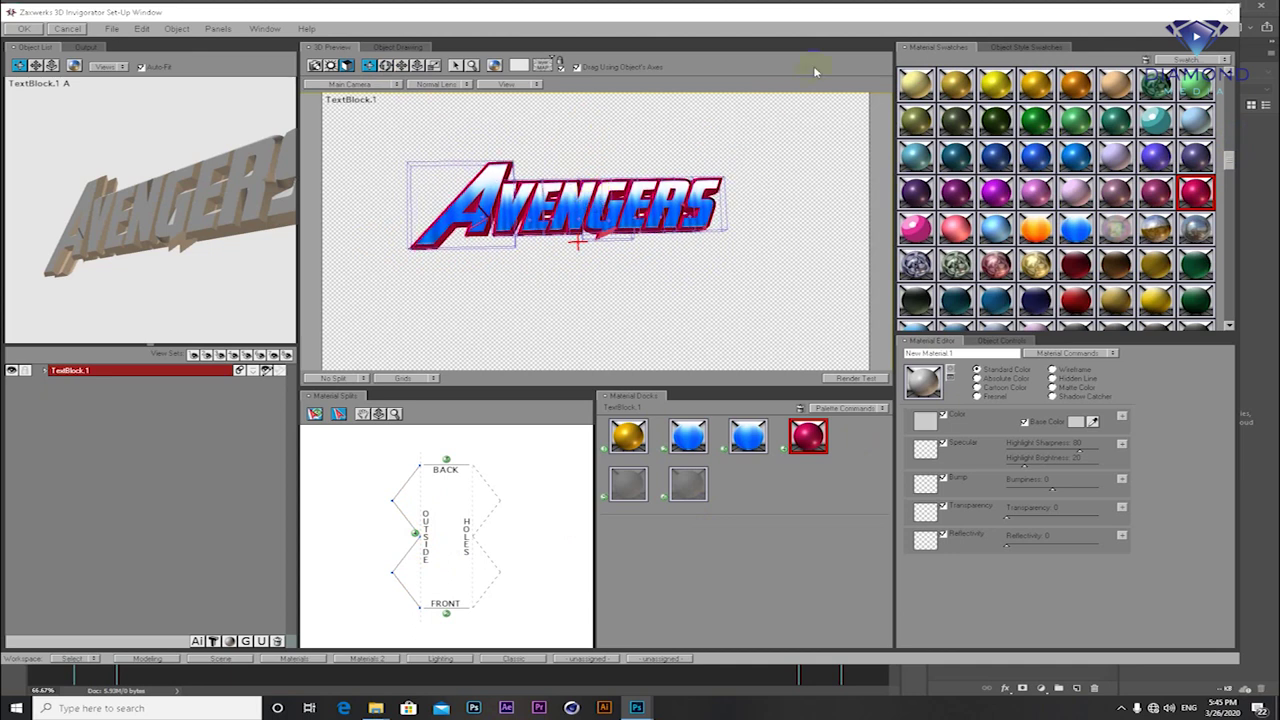
click(850, 378)
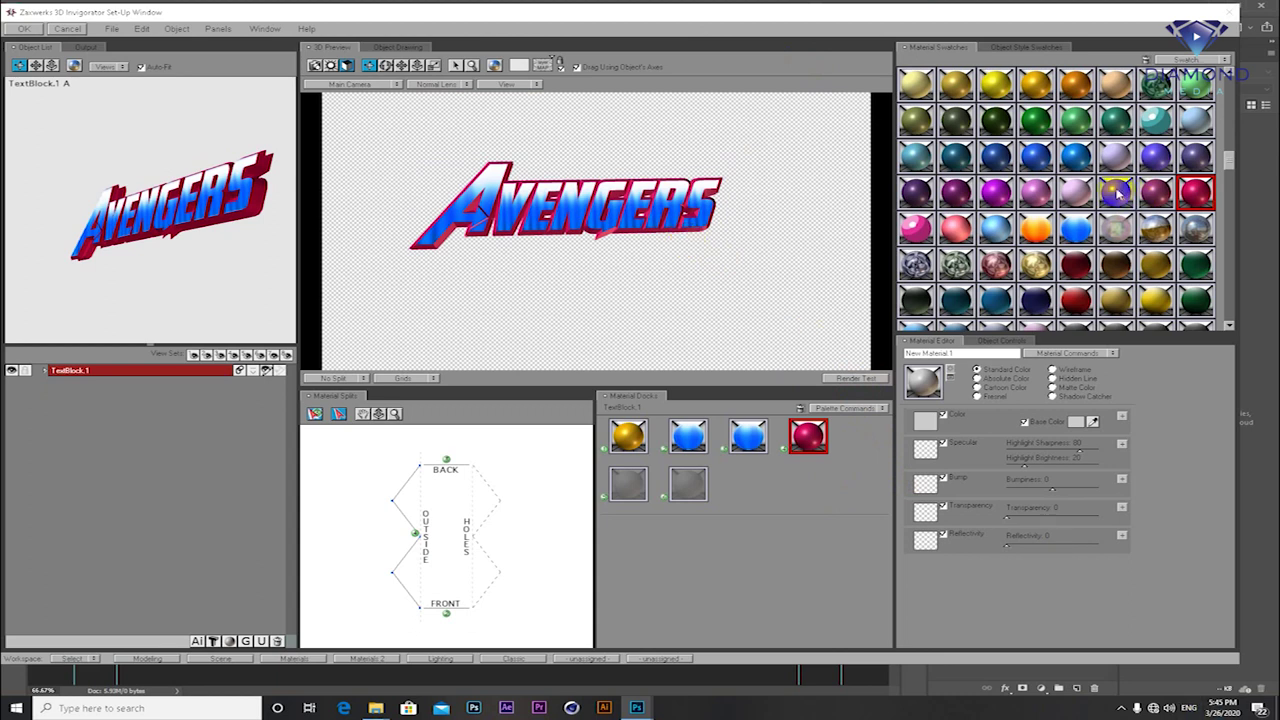
- Apply the Sunset lighting style to the 3D AVENGERS text
click(444, 659)
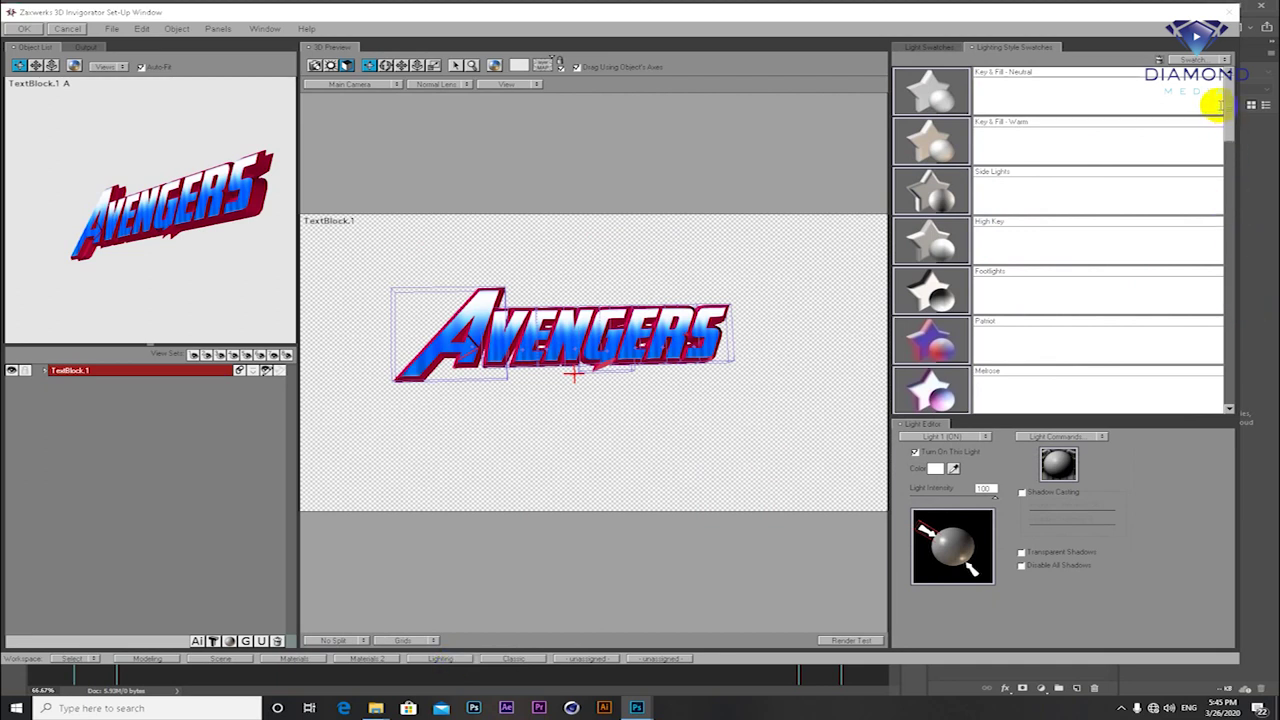
click(1236, 131)
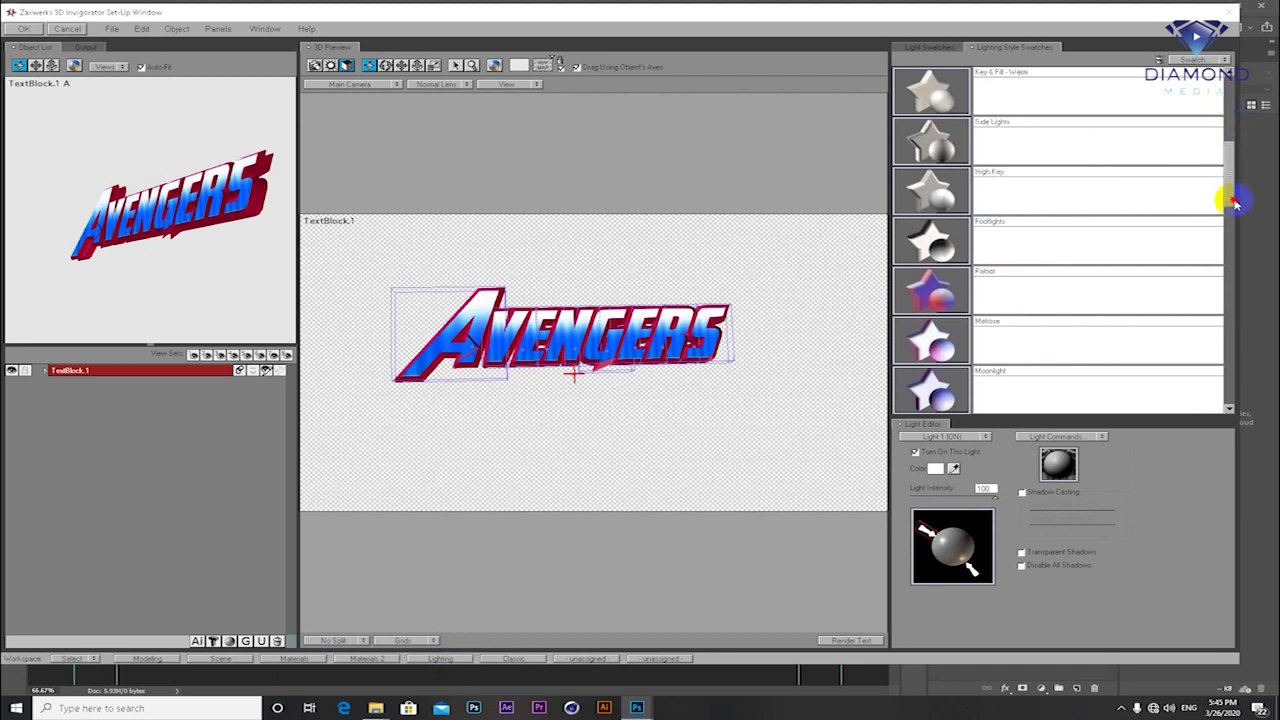
drag(1237, 131, 1228, 275)
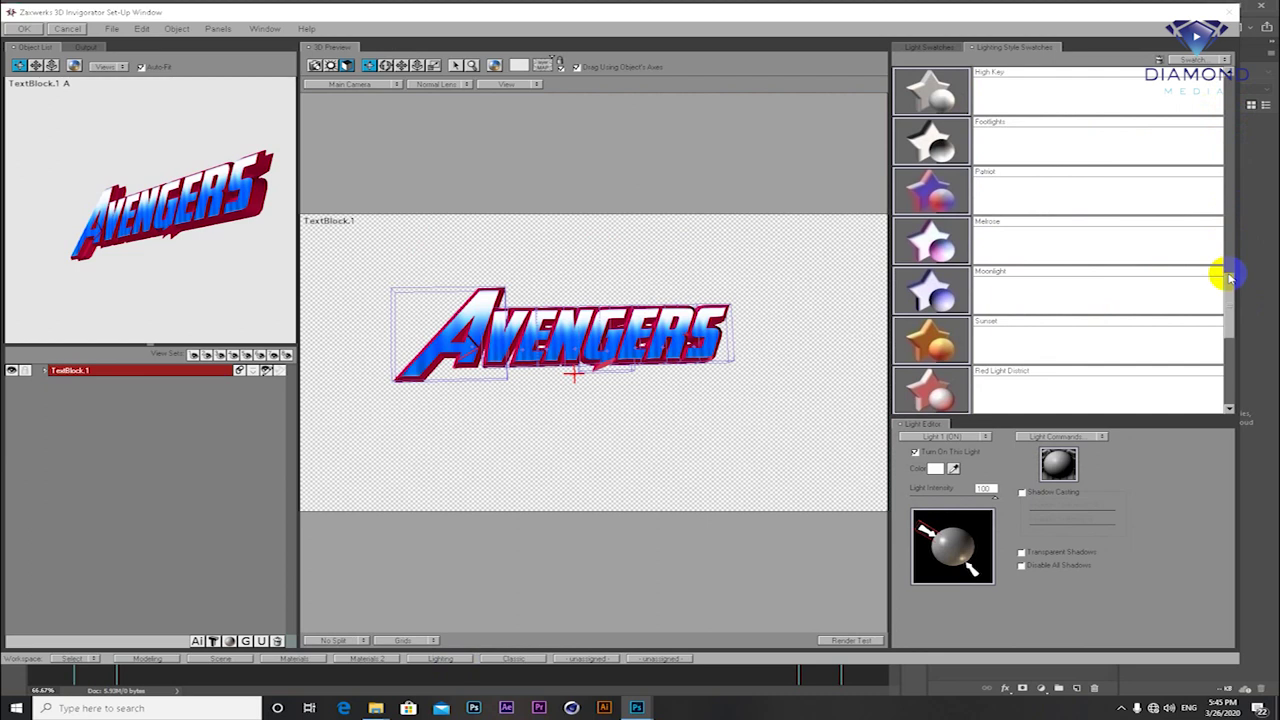
mouse_move(1229, 277)
mouse_down()
mouse_move(1236, 368)
mouse_move(1248, 190)
mouse_move(1228, 340)
mouse_up()
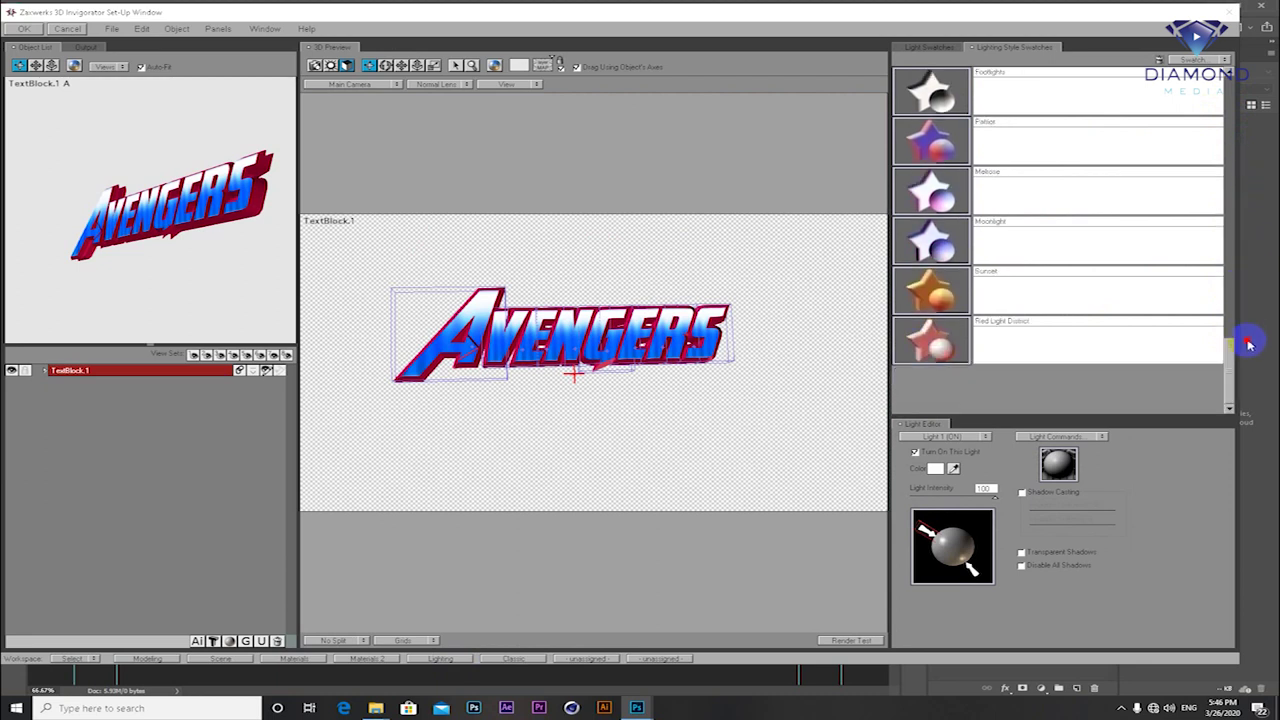
click(949, 307)
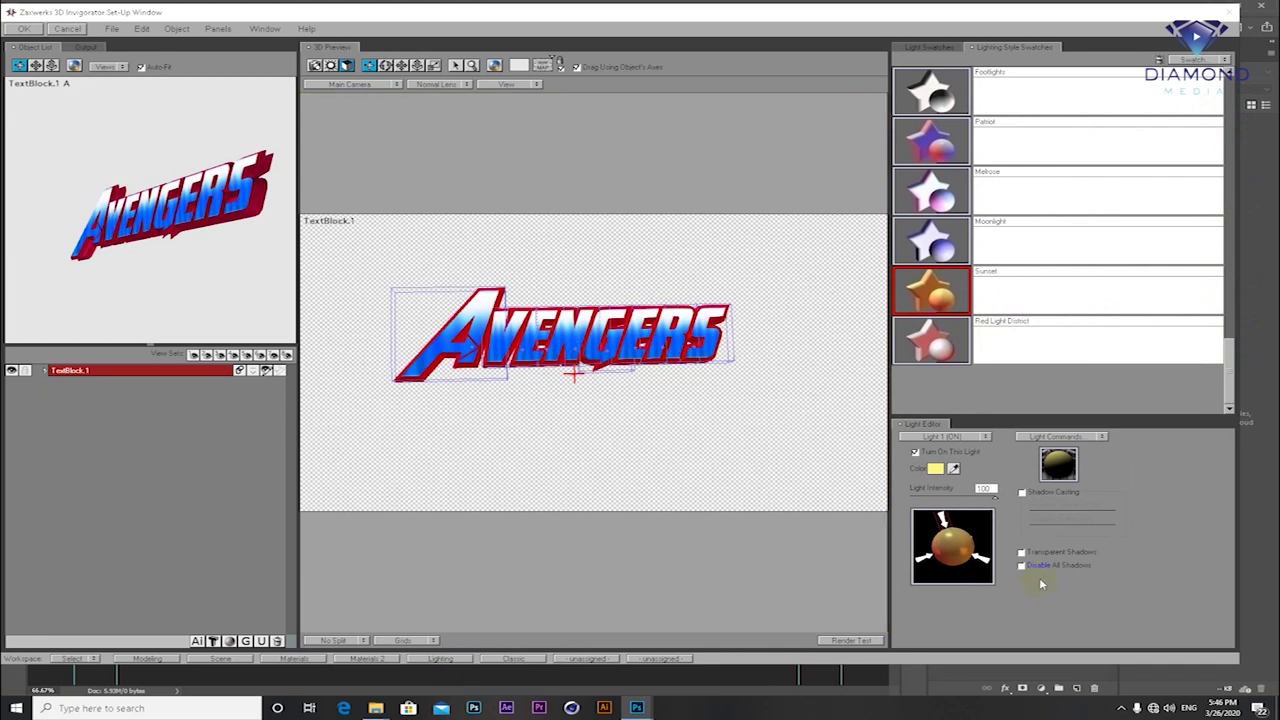
- Reposition the light, enable shadow casting, test-render, and return to the materials layout
click(980, 543)
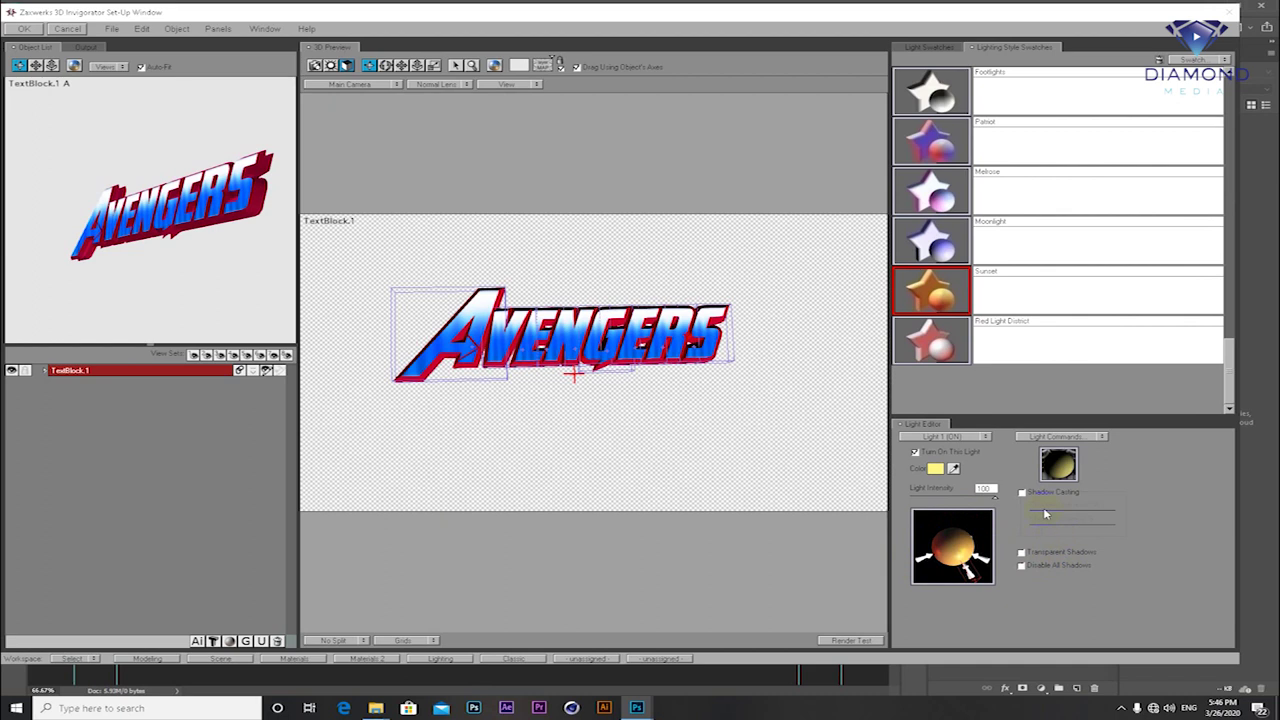
click(1022, 494)
click(850, 640)
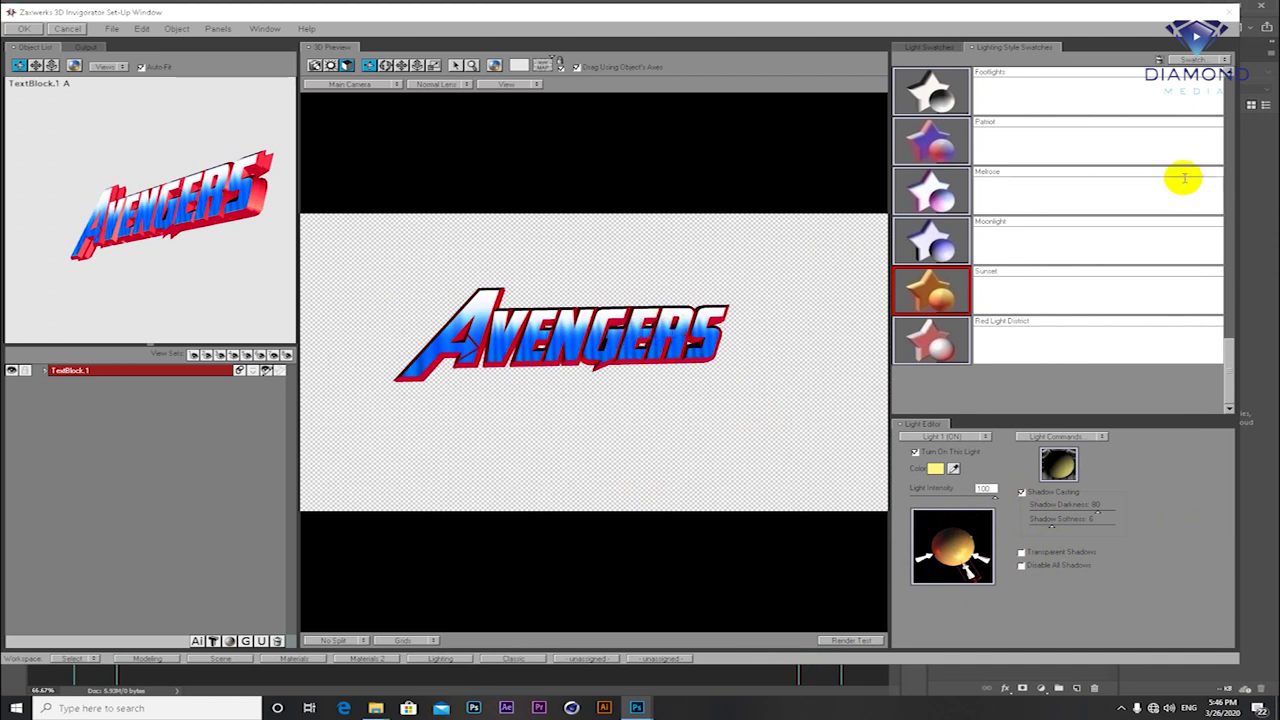
click(298, 658)
click(480, 546)
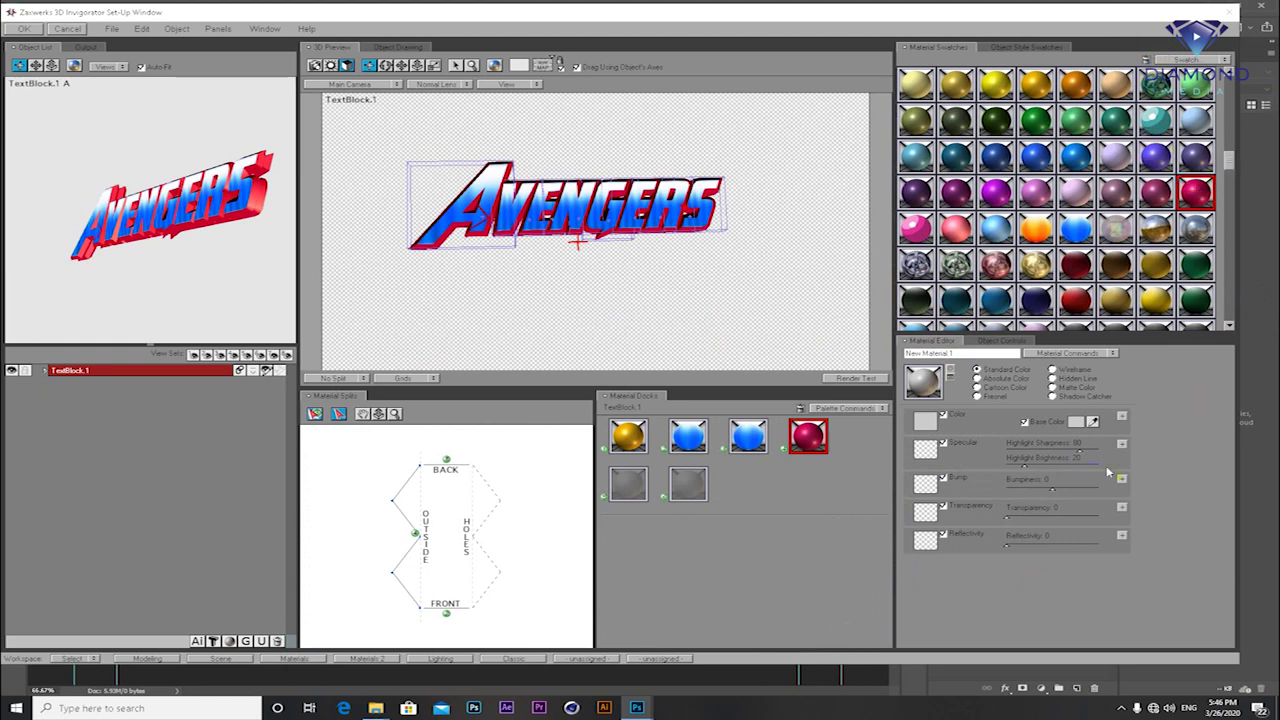
- View the AVENGERS extrude and bevel settings, then cancel the 3D Text editor unchanged
click(990, 342)
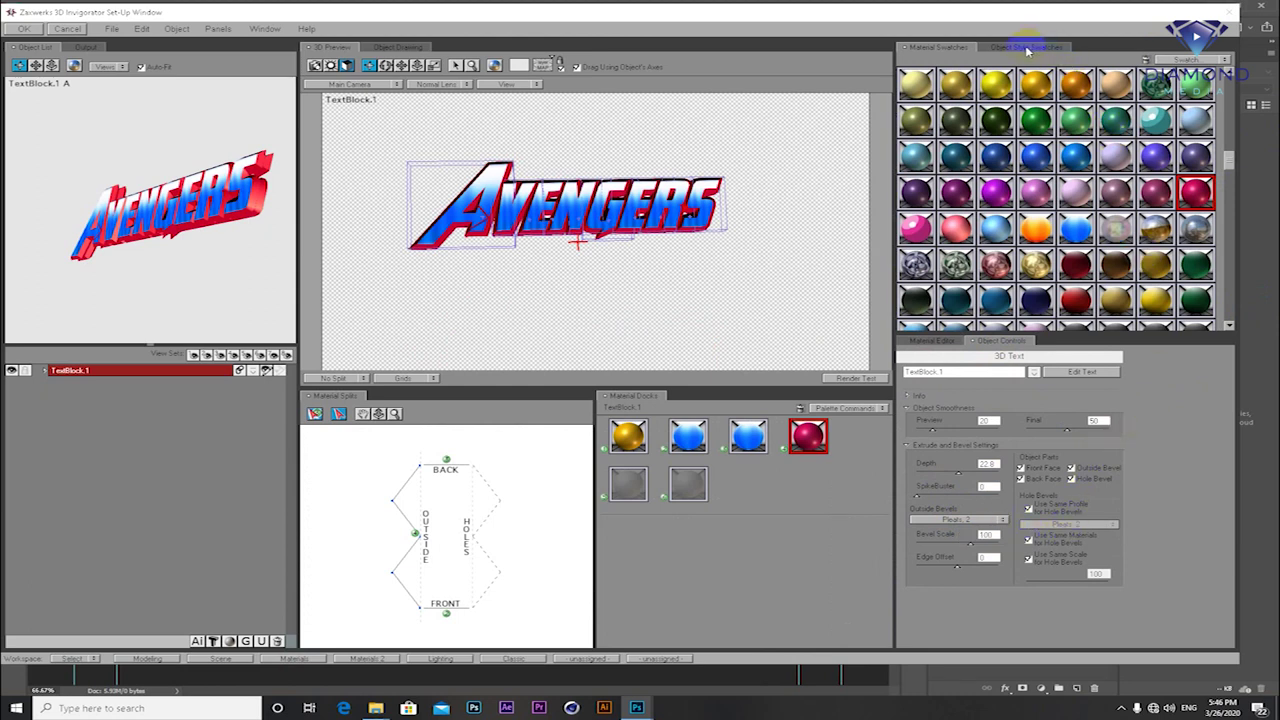
click(1005, 373)
click(1081, 372)
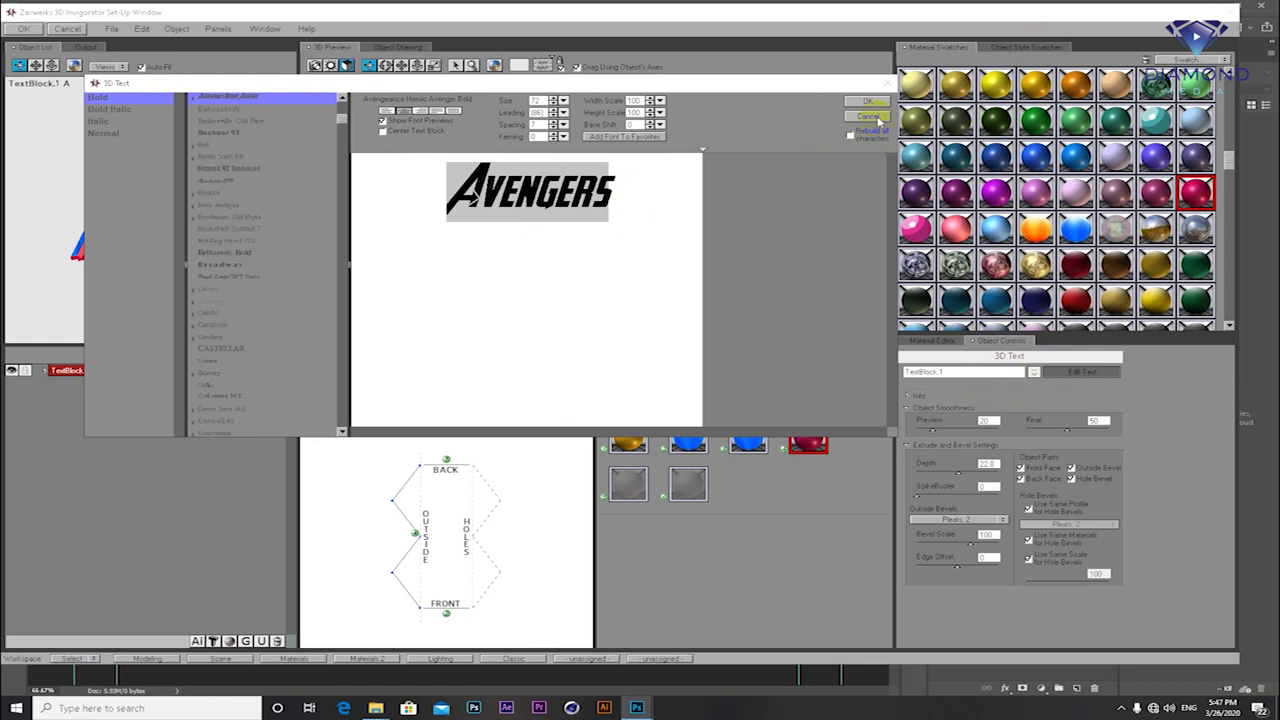
click(874, 117)
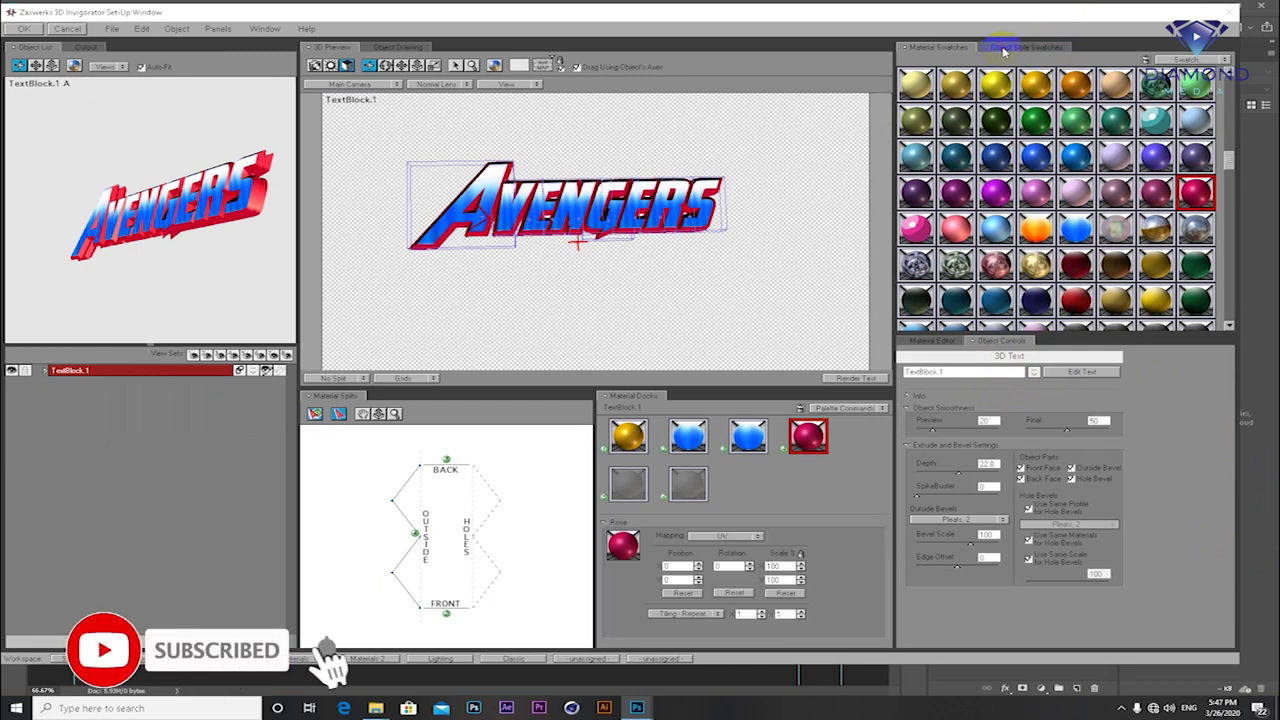
- Browse the Object Style Swatches presets, then accept to render AVENGERS onto Layer 1
click(1003, 50)
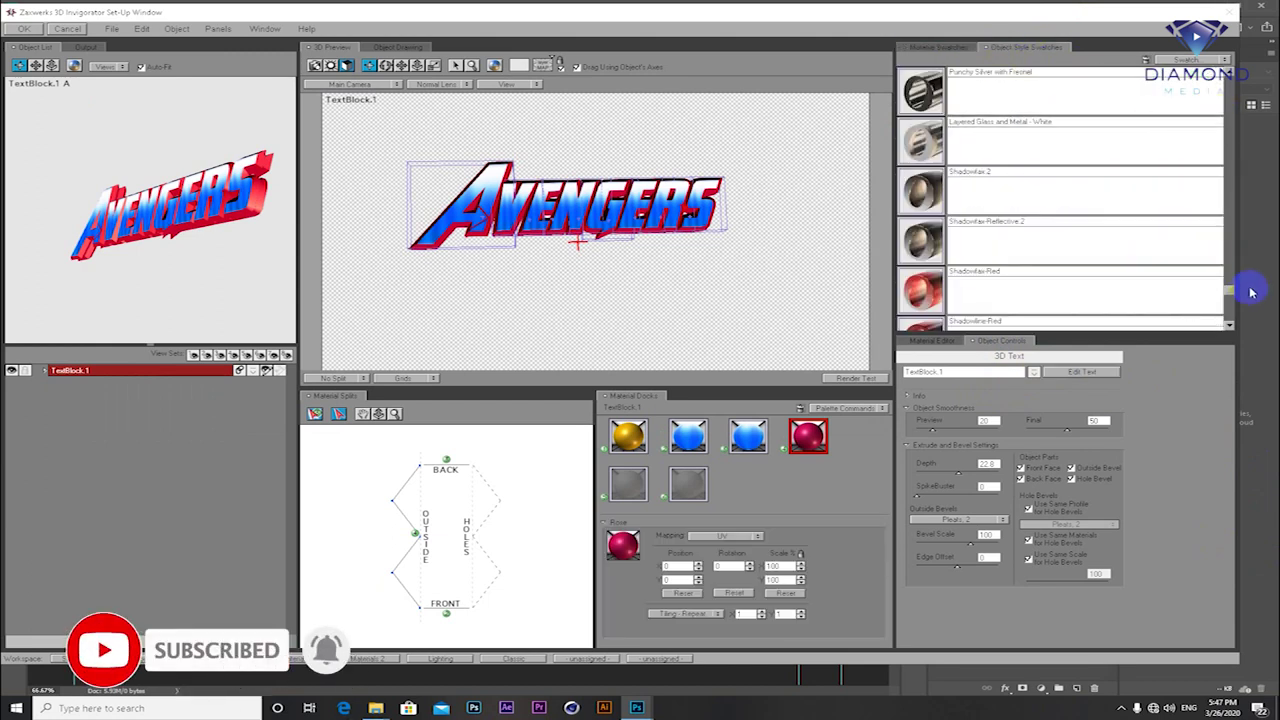
drag(1228, 310, 1223, 243)
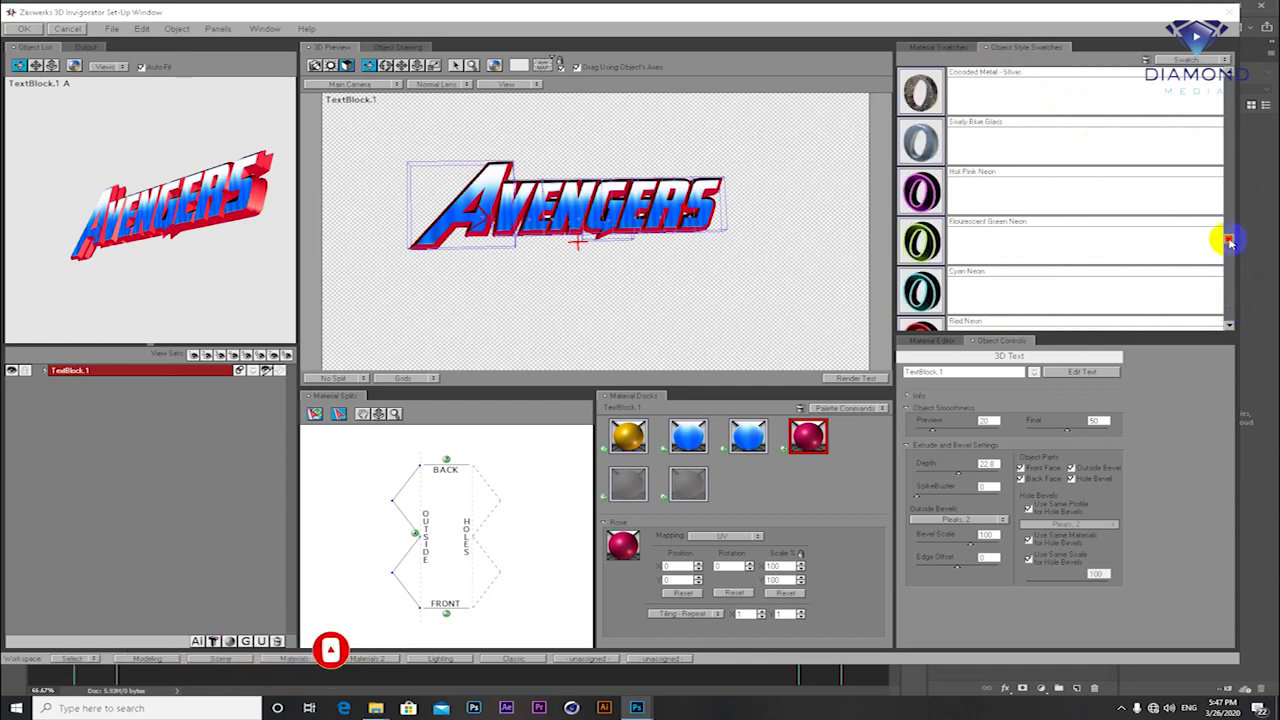
click(1227, 205)
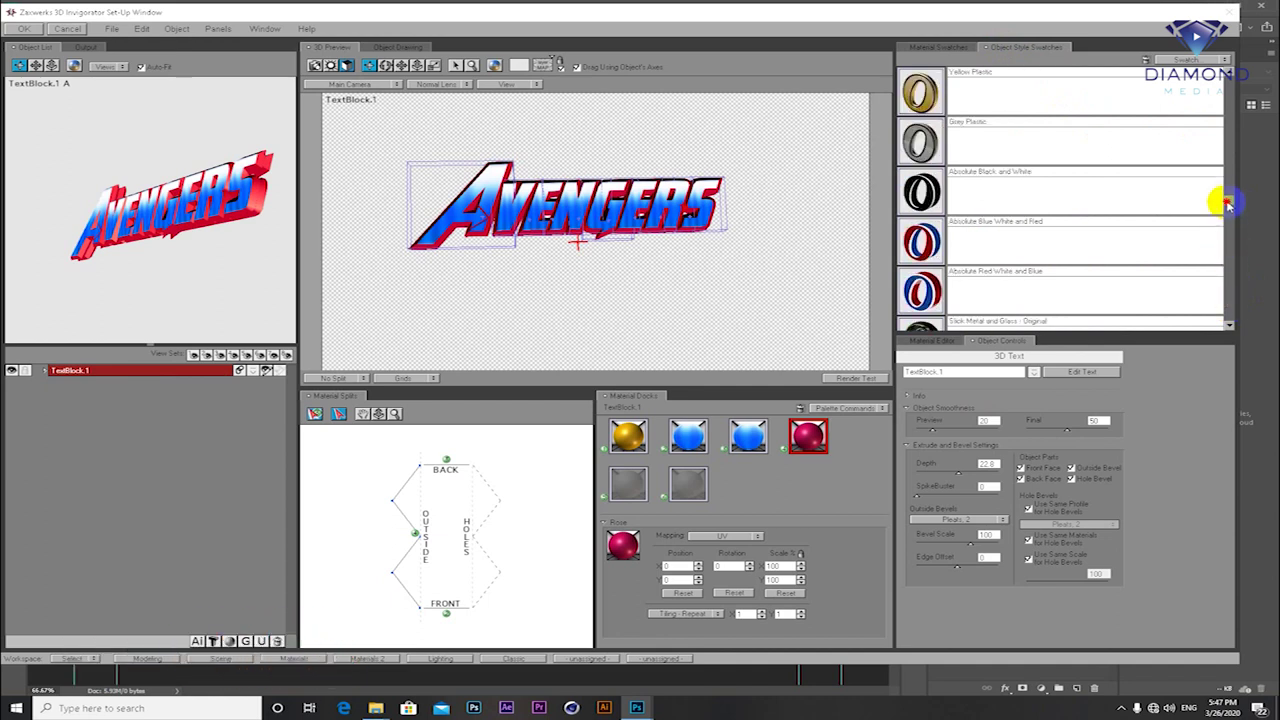
click(1227, 165)
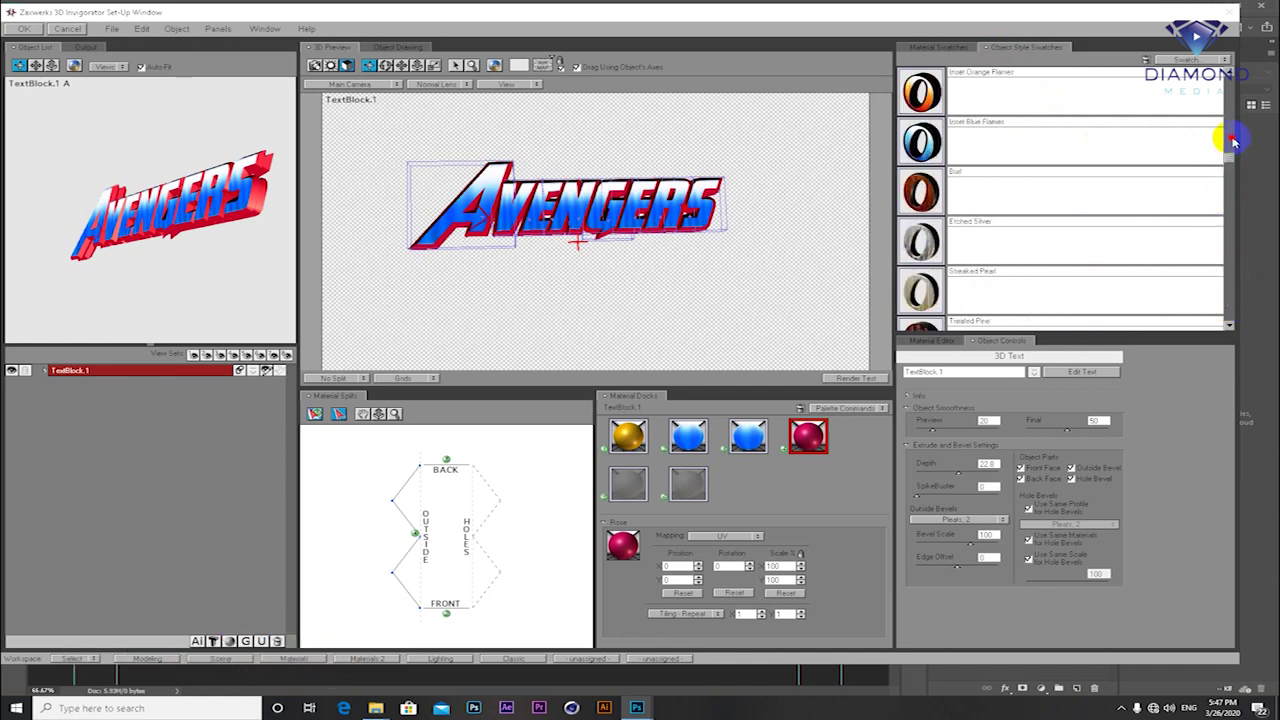
click(1234, 138)
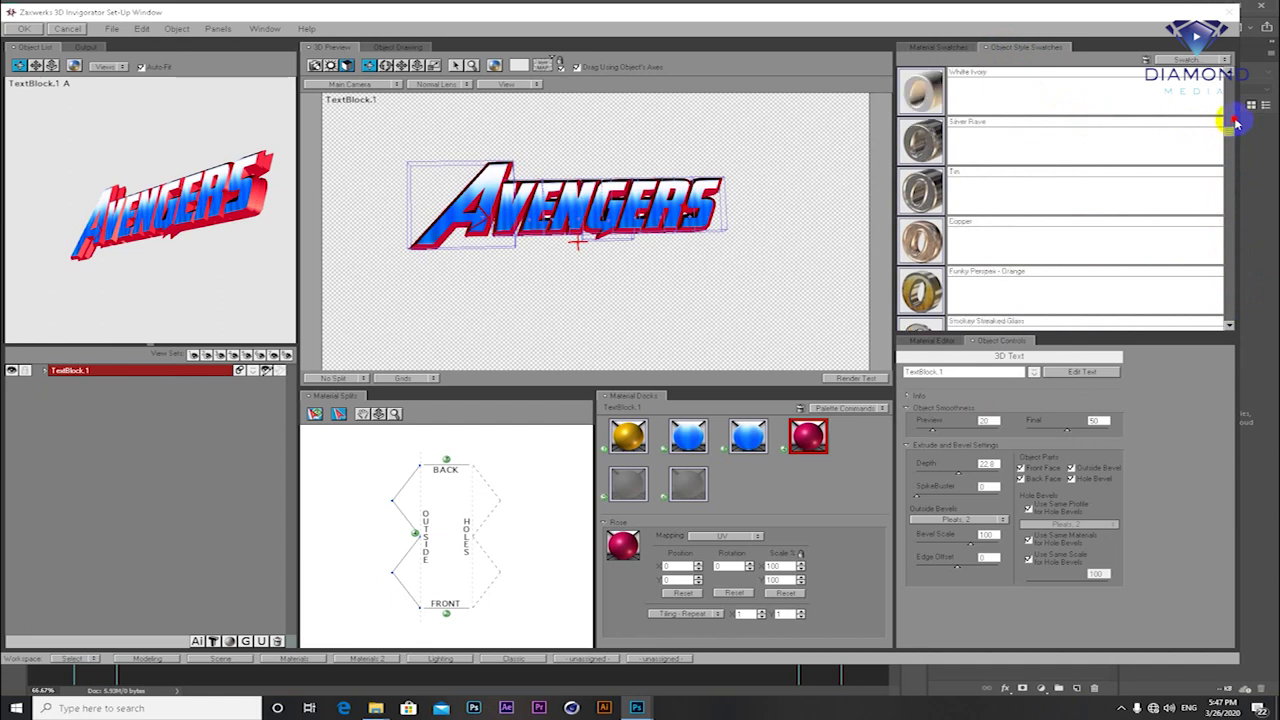
click(1235, 121)
click(1236, 116)
click(1236, 103)
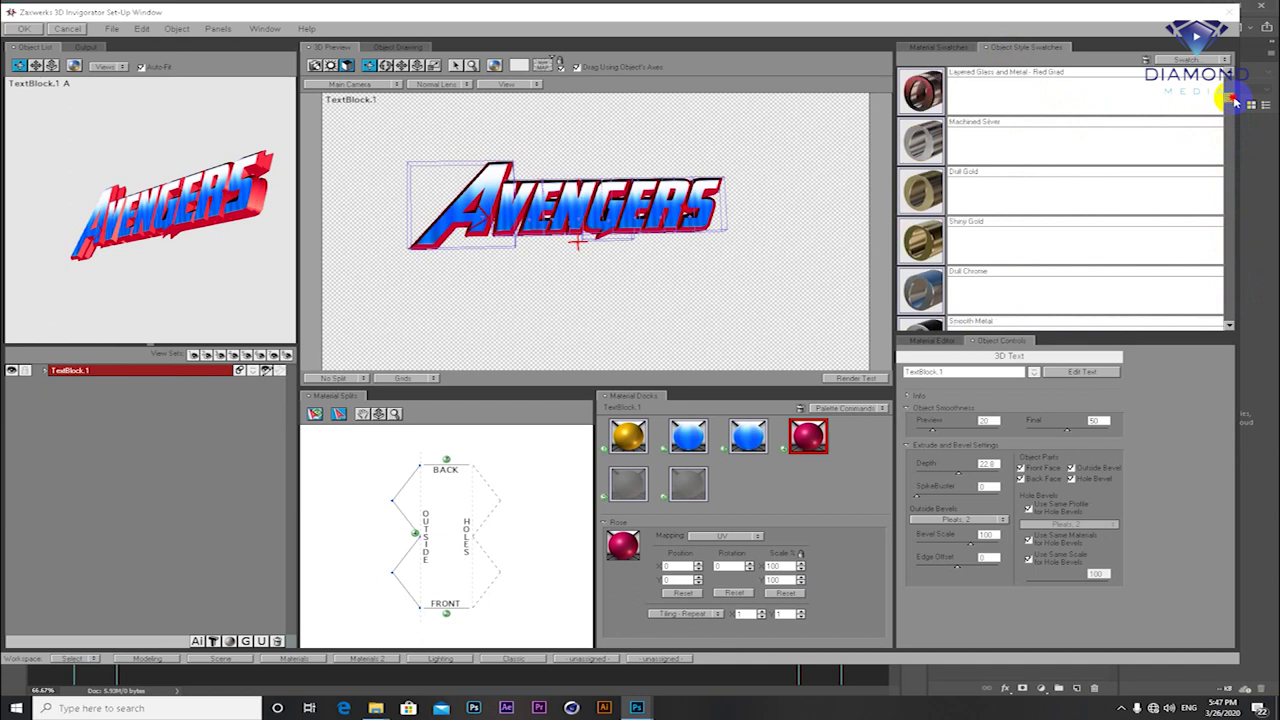
click(1236, 100)
click(1236, 94)
click(1236, 92)
click(1236, 185)
mouse_move(1236, 185)
mouse_down()
mouse_move(1220, 200)
mouse_move(1226, 265)
mouse_up()
click(1226, 265)
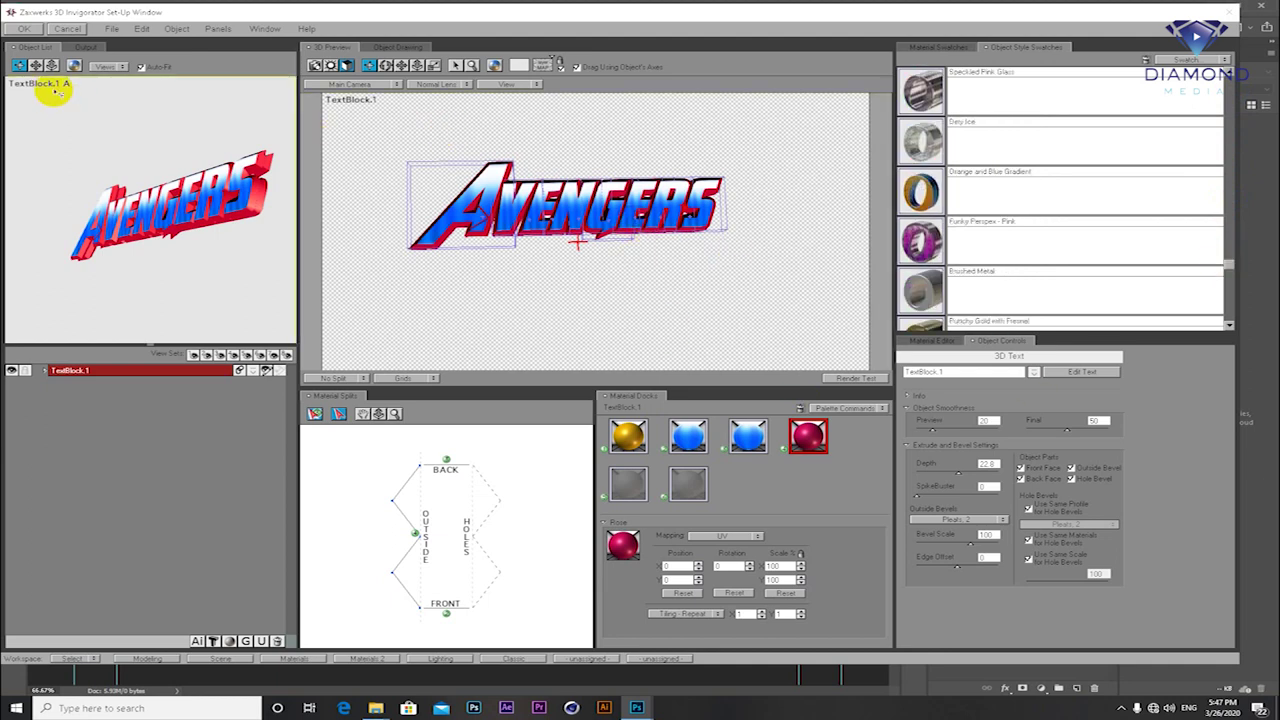
click(25, 29)
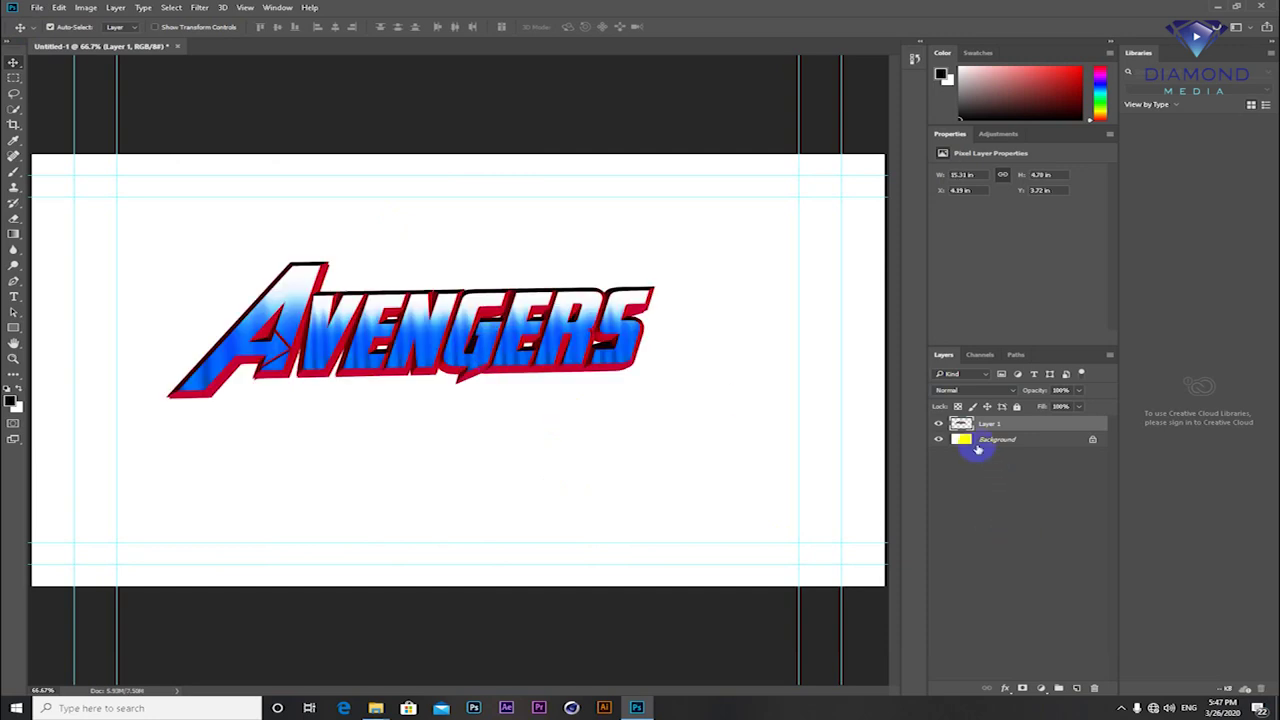
- Hide the Background layer and nudge the AVENGERS text slightly down the canvas
click(938, 440)
mouse_move(426, 368)
mouse_down()
mouse_move(425, 400)
mouse_move(468, 377)
mouse_up()
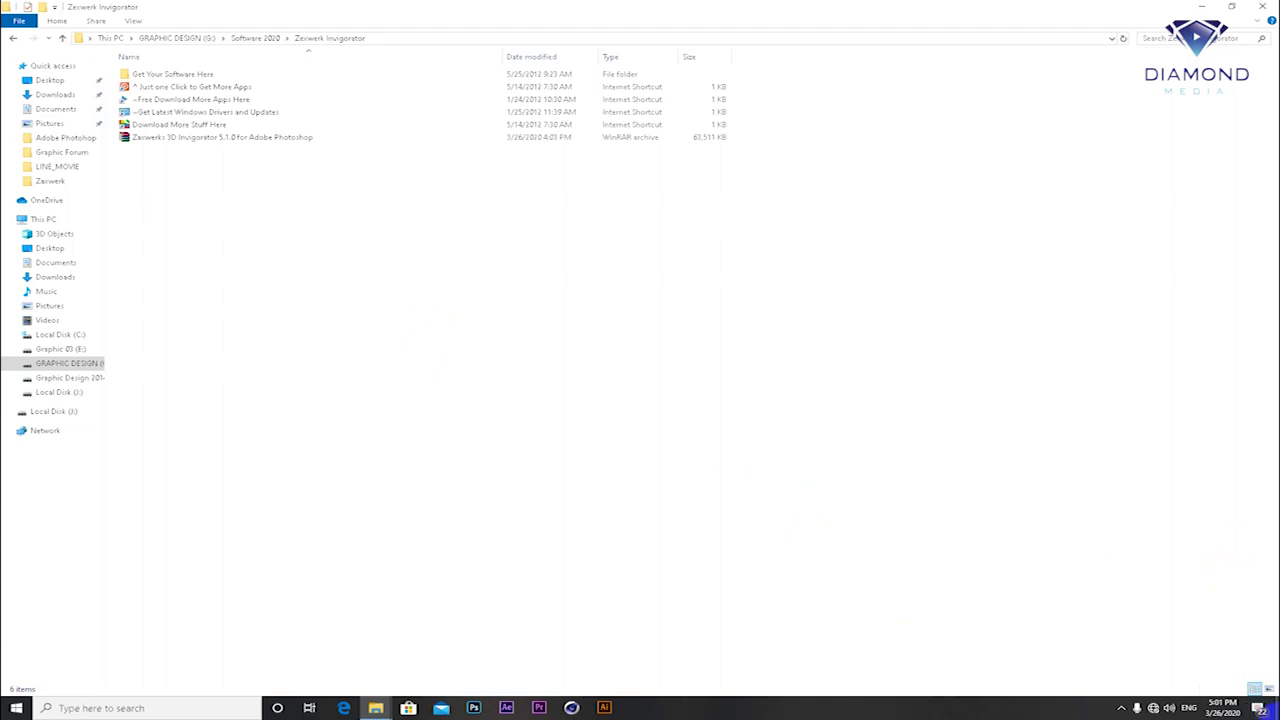
- Dismiss the Invigorator archive's context menu and enter the Get Your Software Here folder
right_click(214, 141)
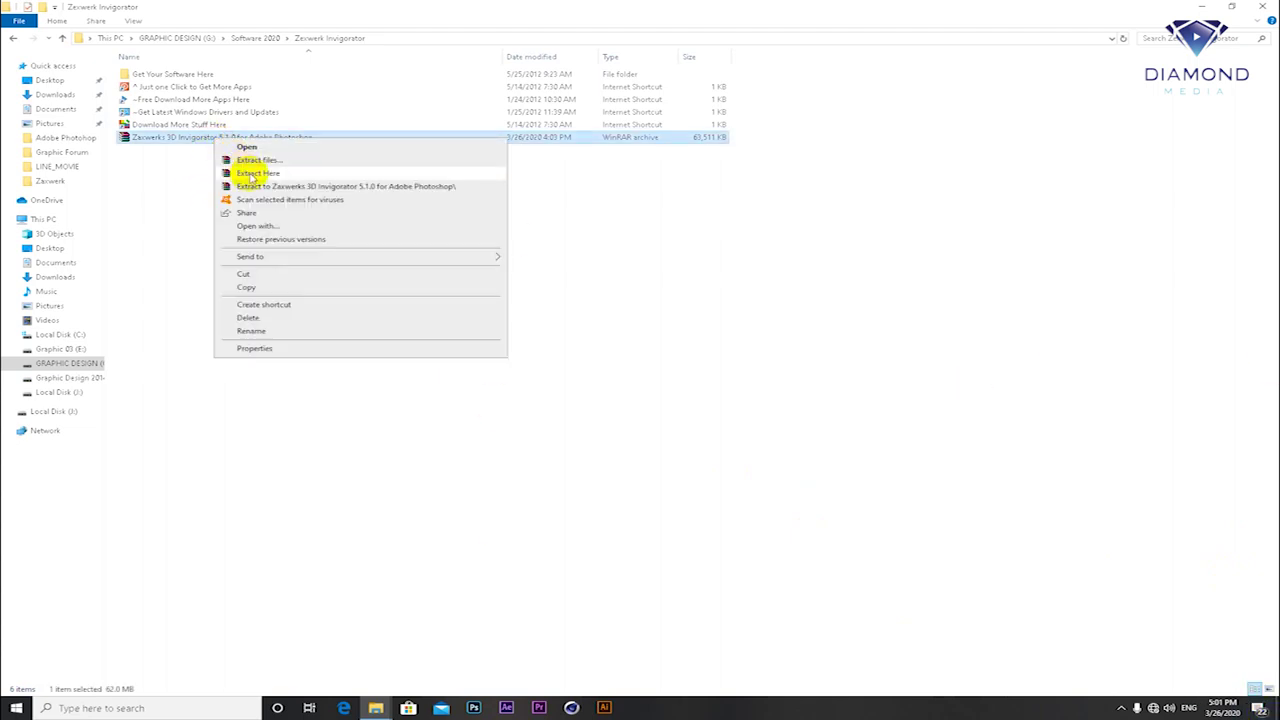
click(155, 178)
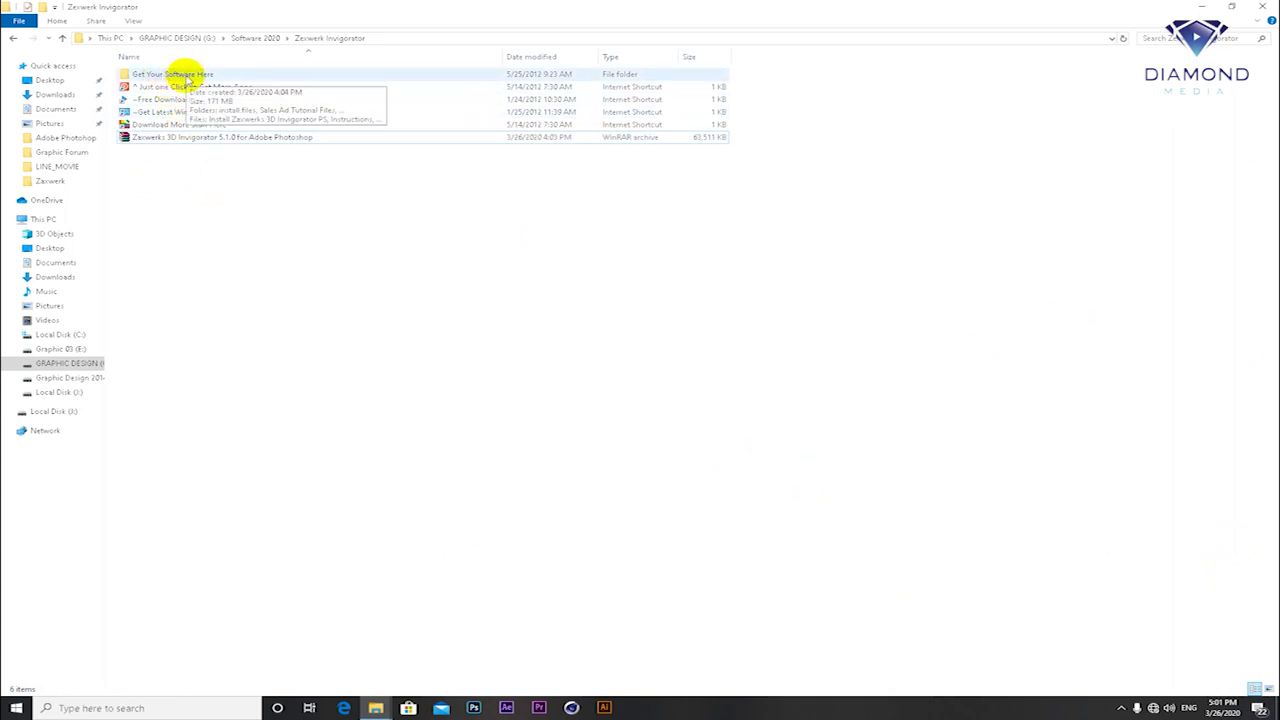
double_click(183, 75)
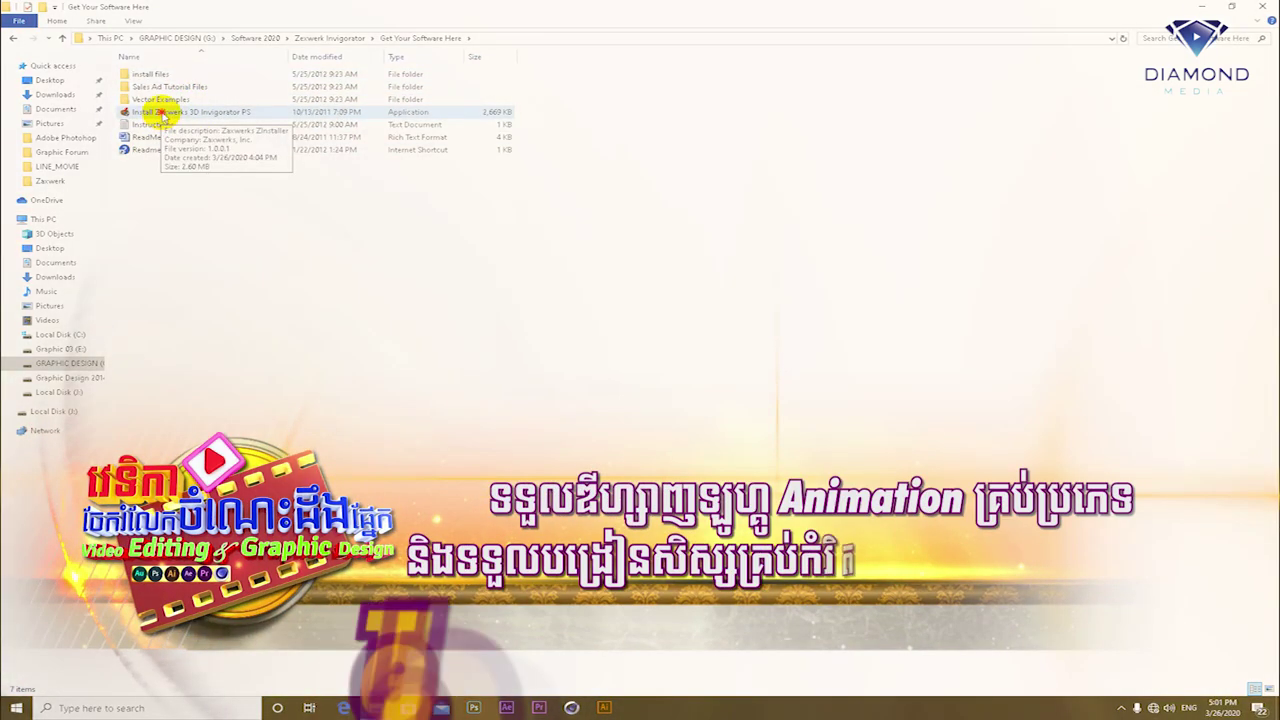
- Start the Invigorator PS installer and browse the plug-in location to C:\Program Files
click(160, 113)
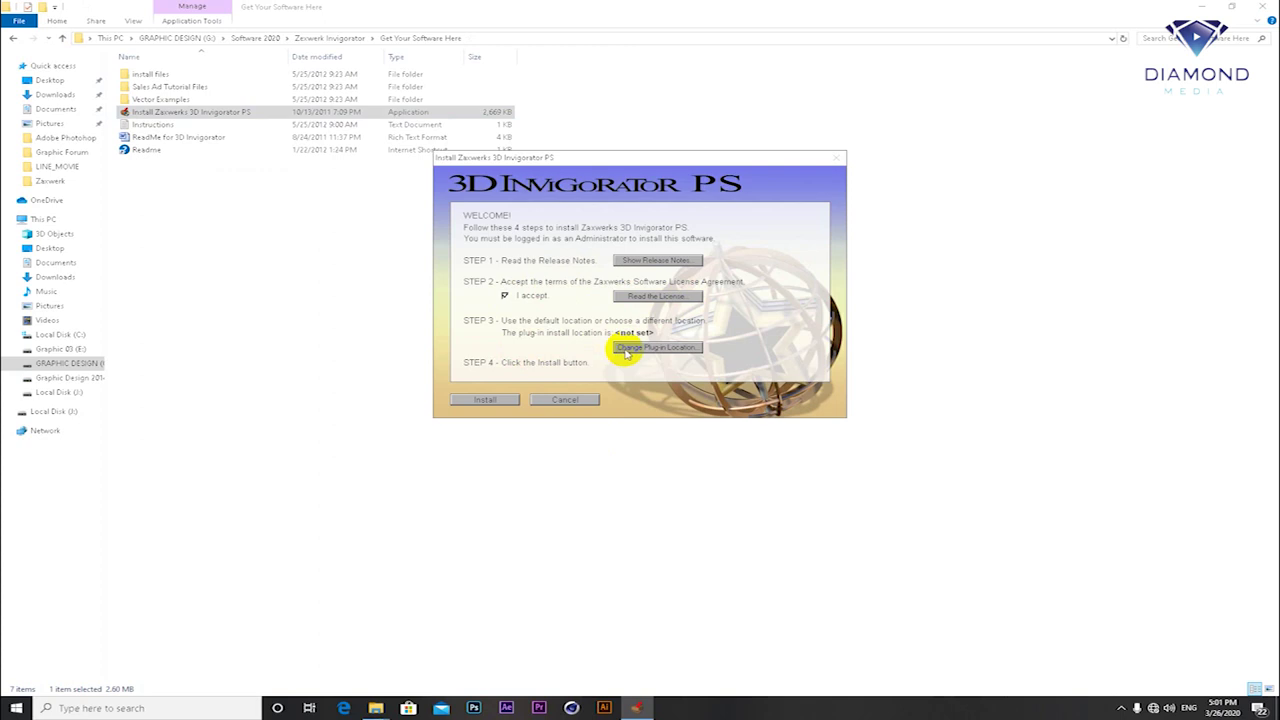
click(650, 348)
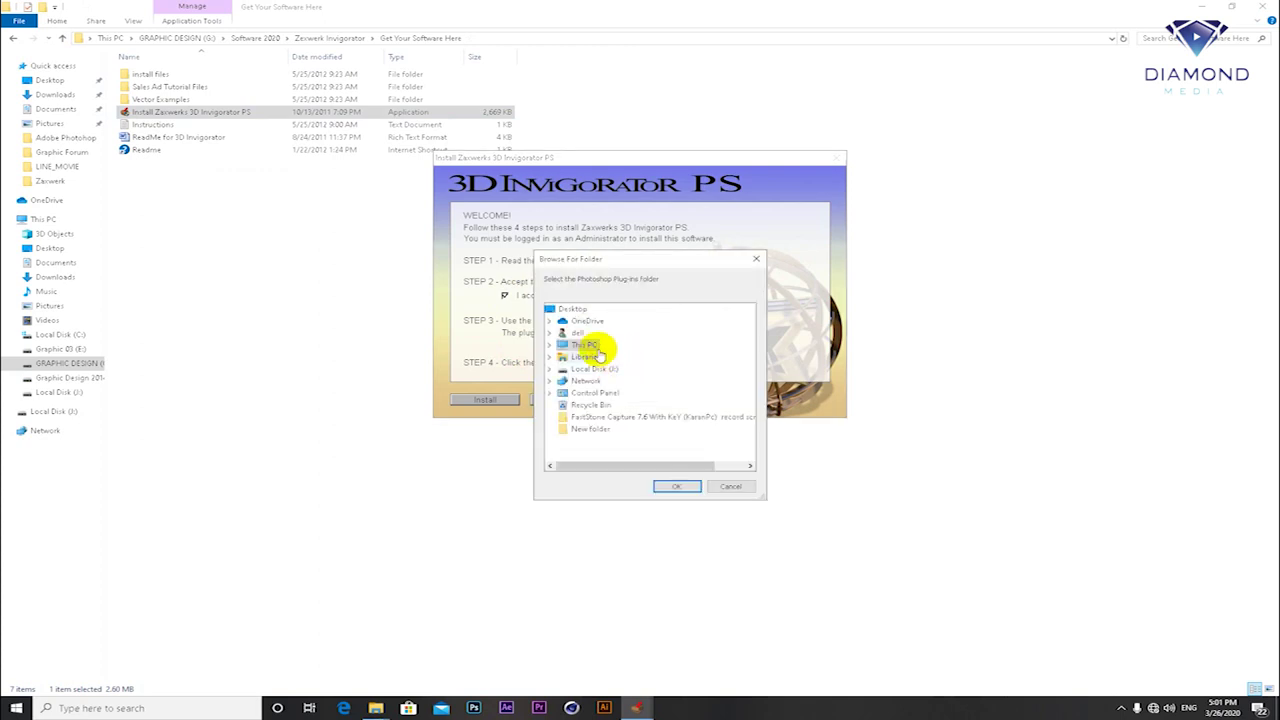
double_click(586, 344)
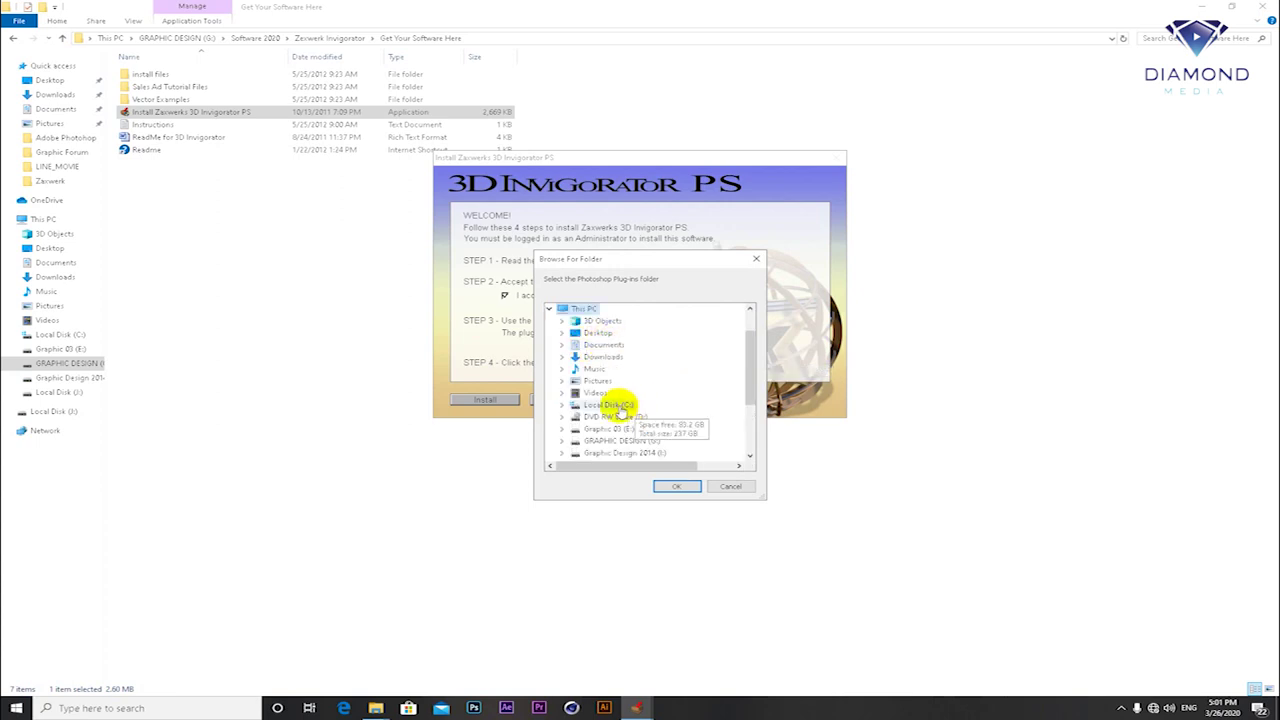
double_click(612, 405)
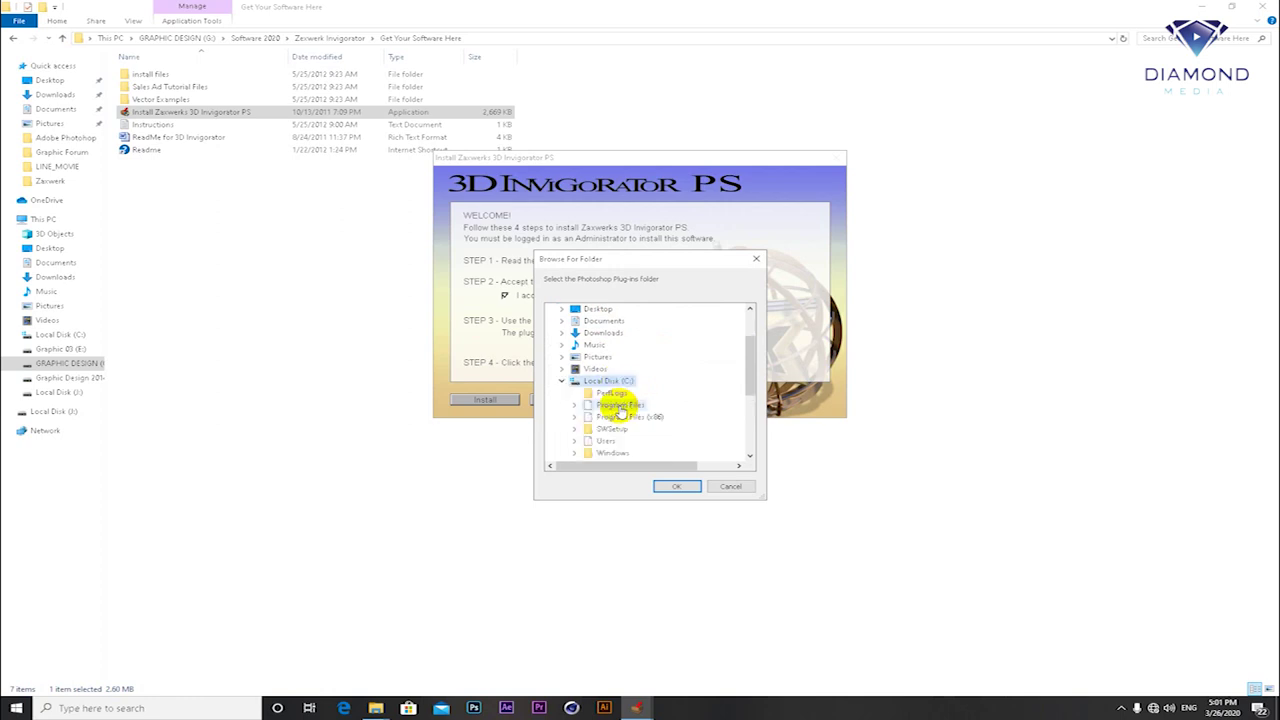
double_click(626, 405)
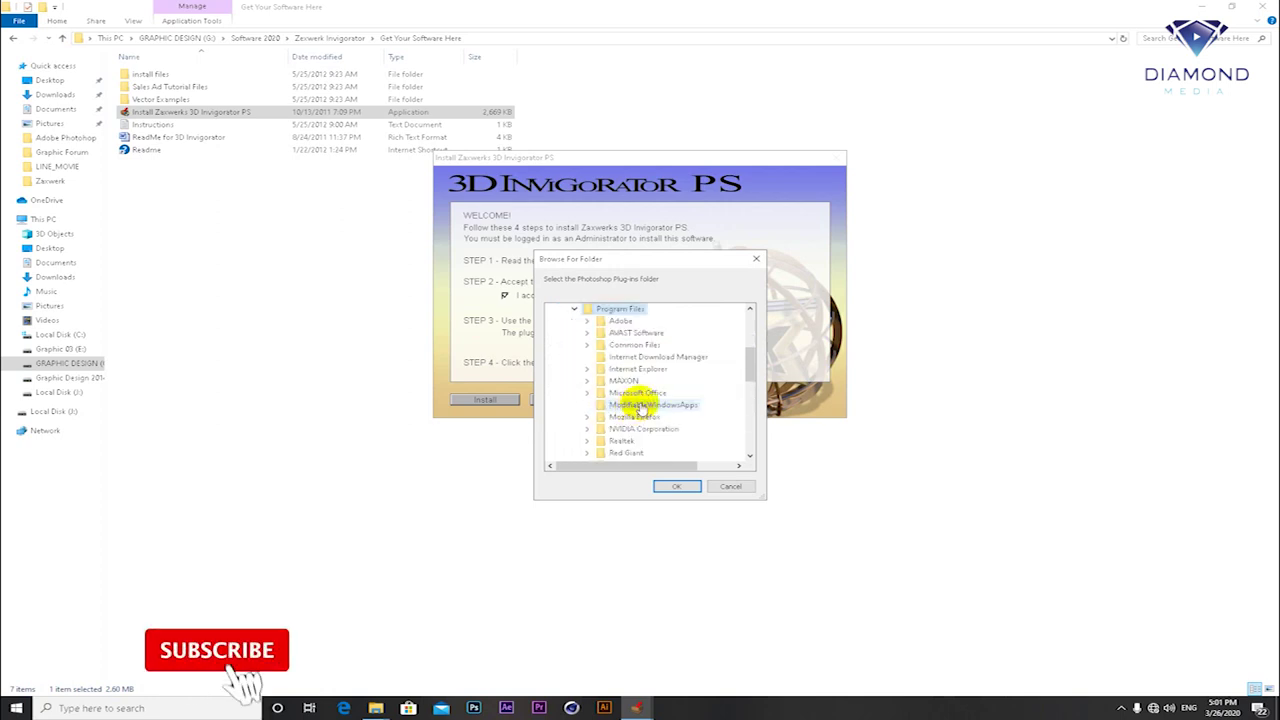
- Set the plug-in location to Adobe Photoshop CC 2018\Required\Plug-ins\Filters
double_click(622, 322)
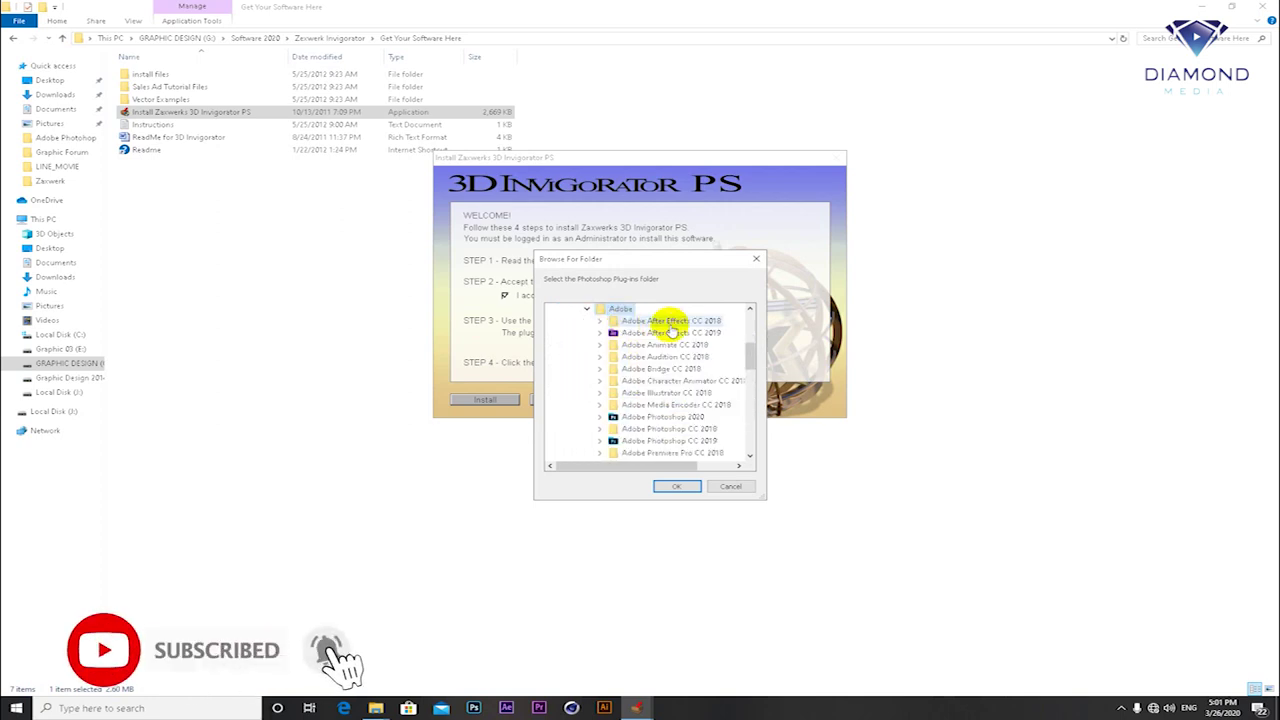
scroll(675, 335, down, 1)
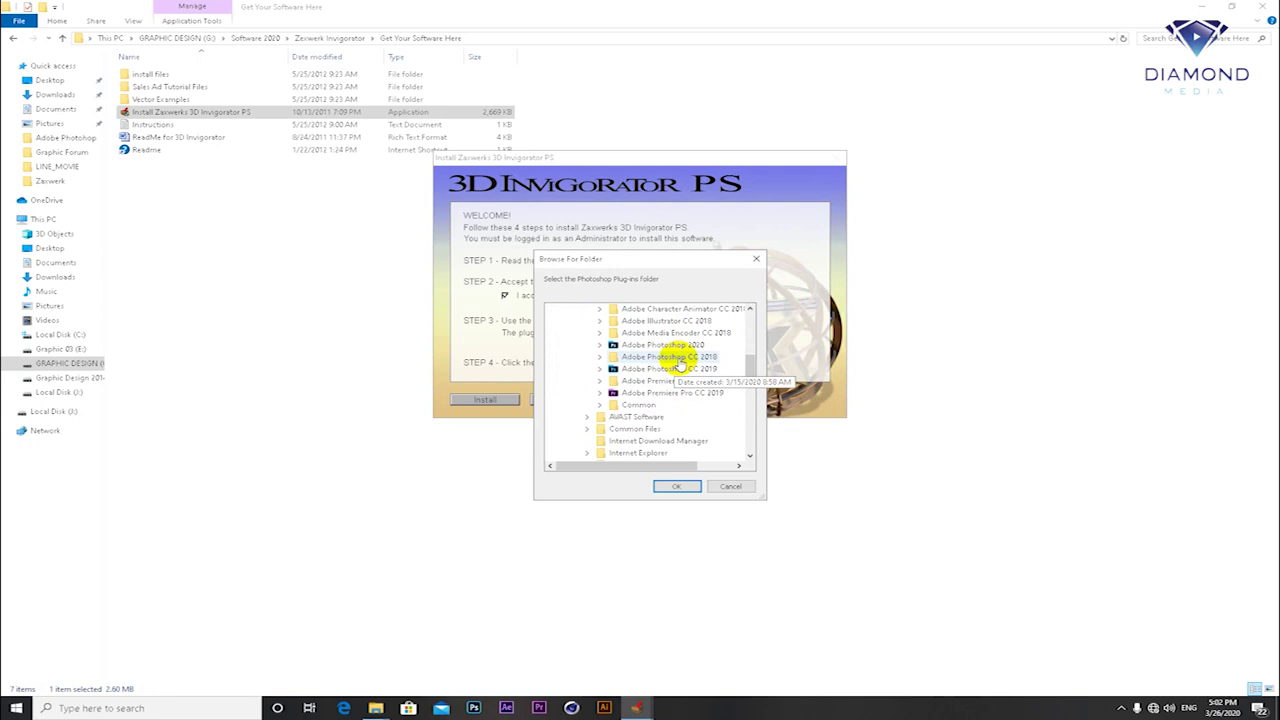
double_click(679, 358)
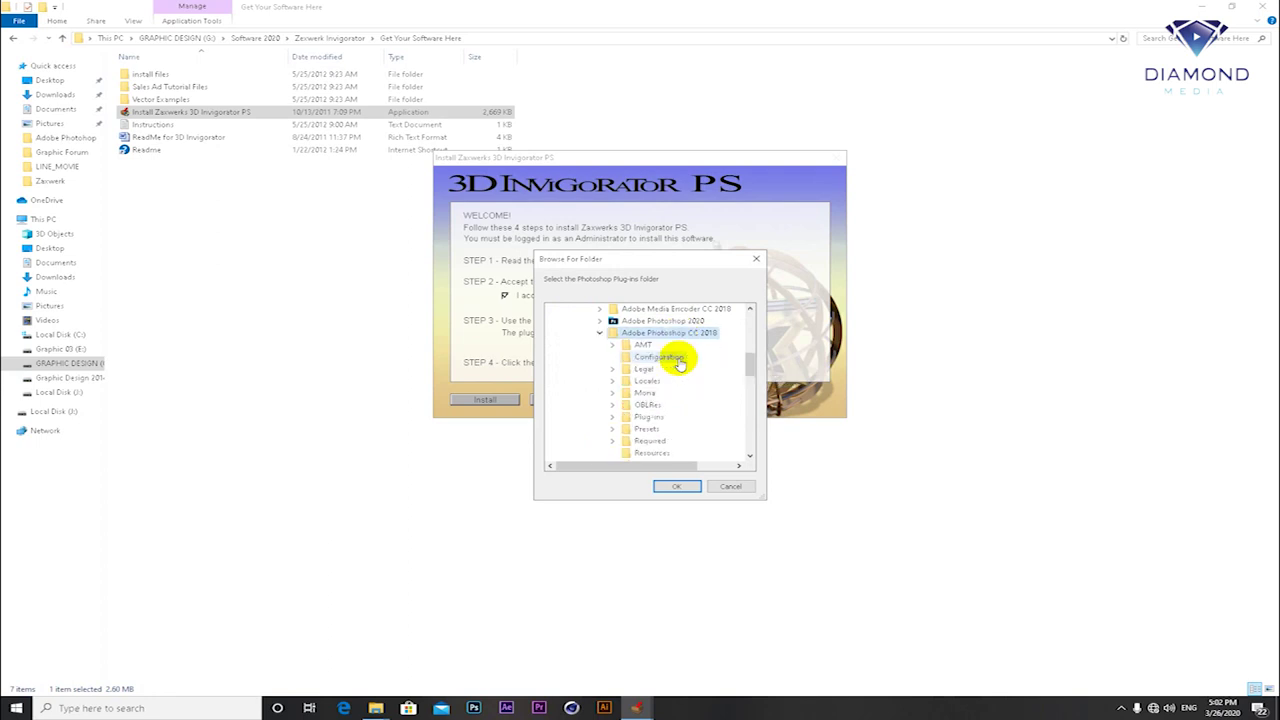
scroll(680, 357, down, 2)
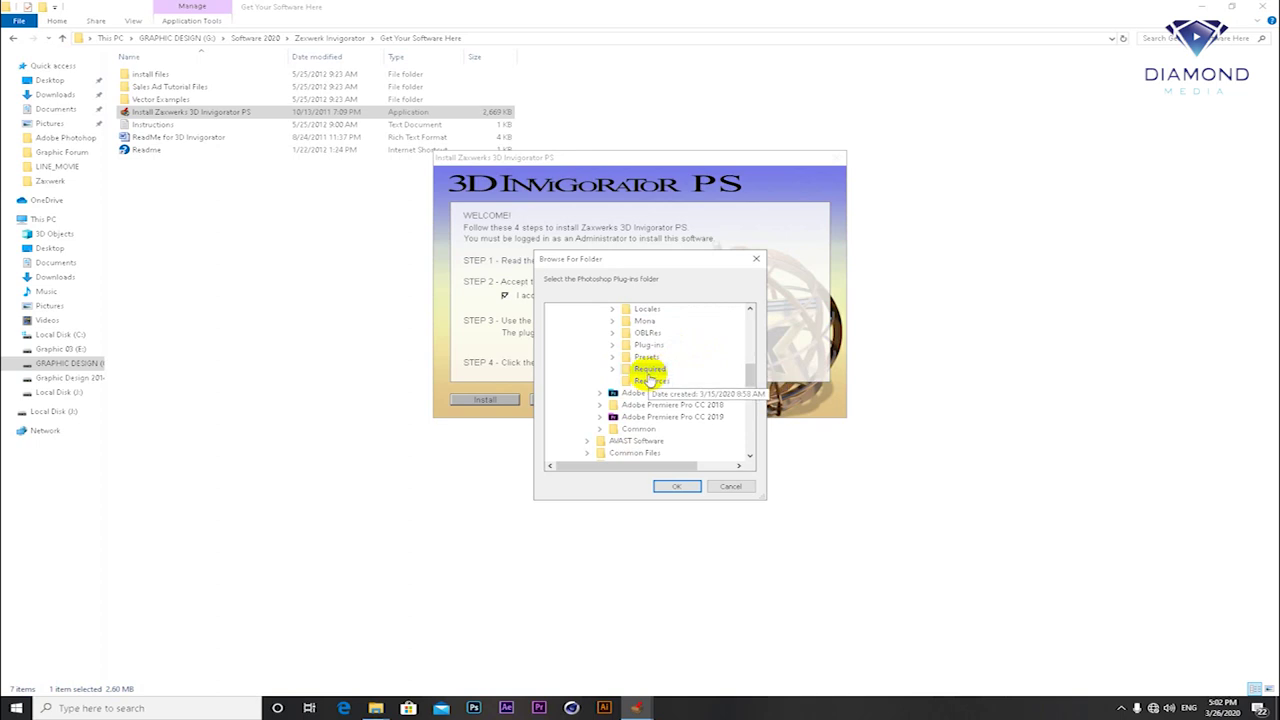
double_click(649, 370)
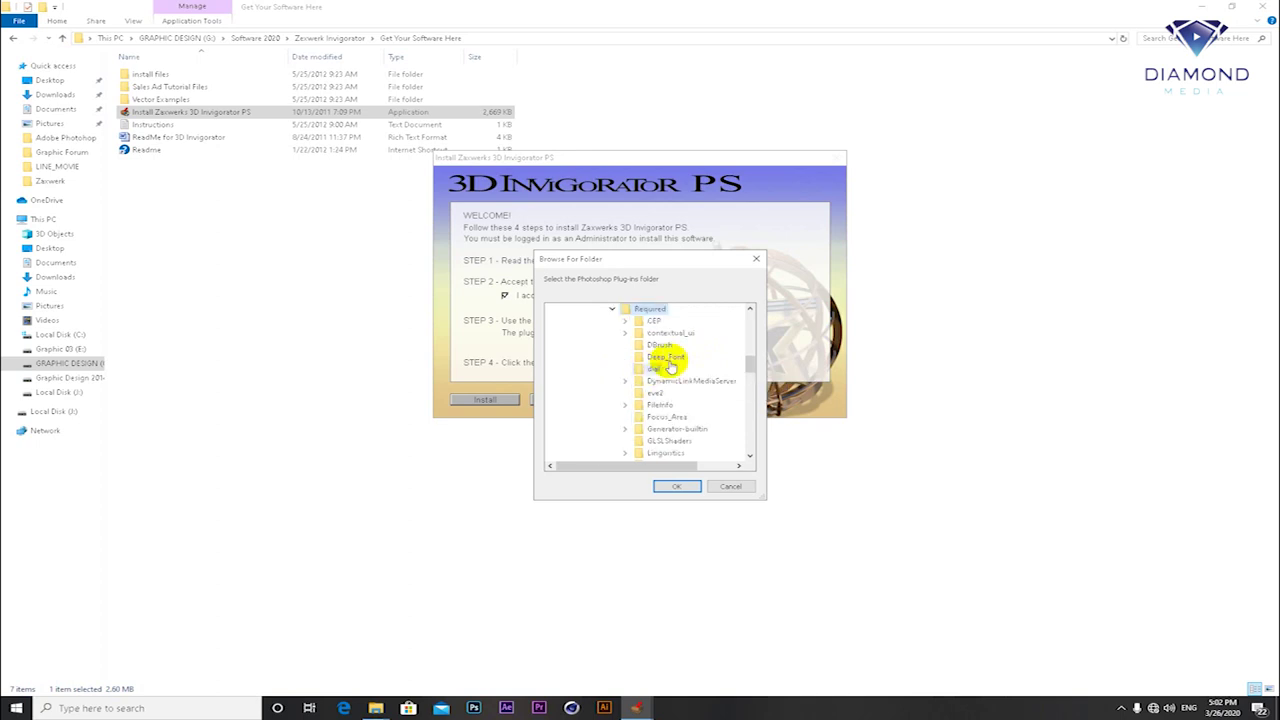
scroll(678, 395, down, 2)
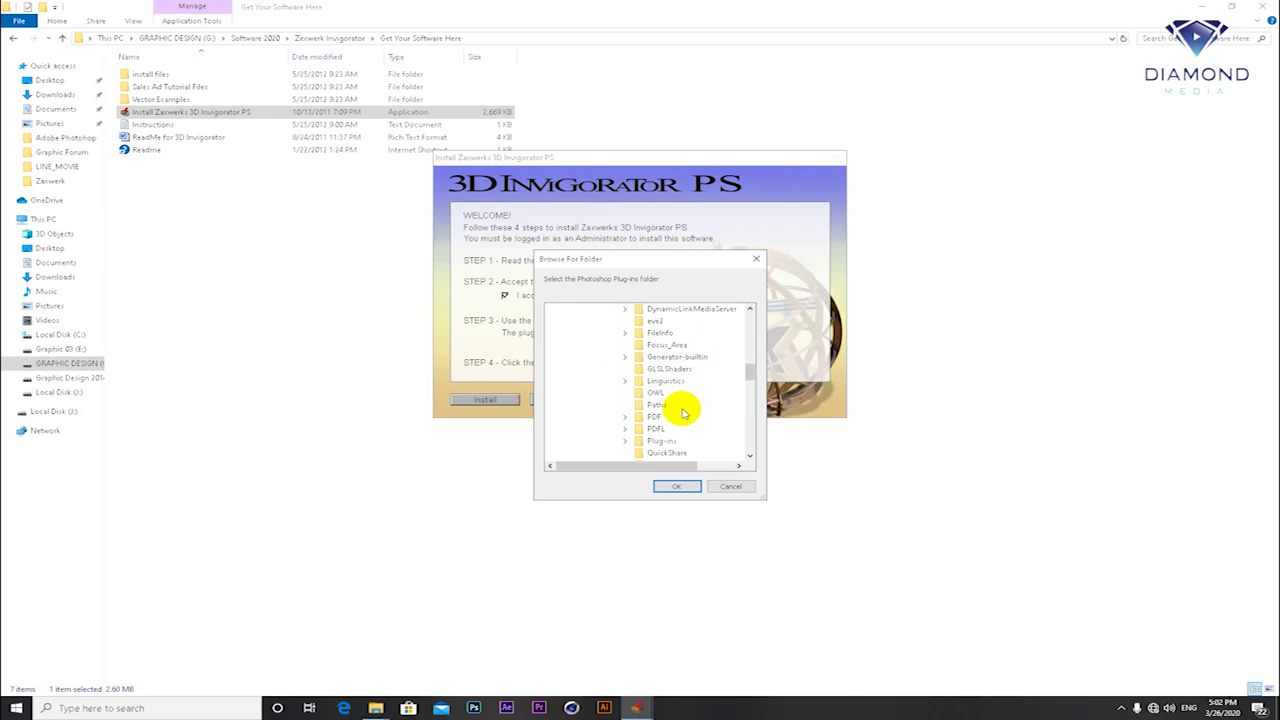
double_click(659, 440)
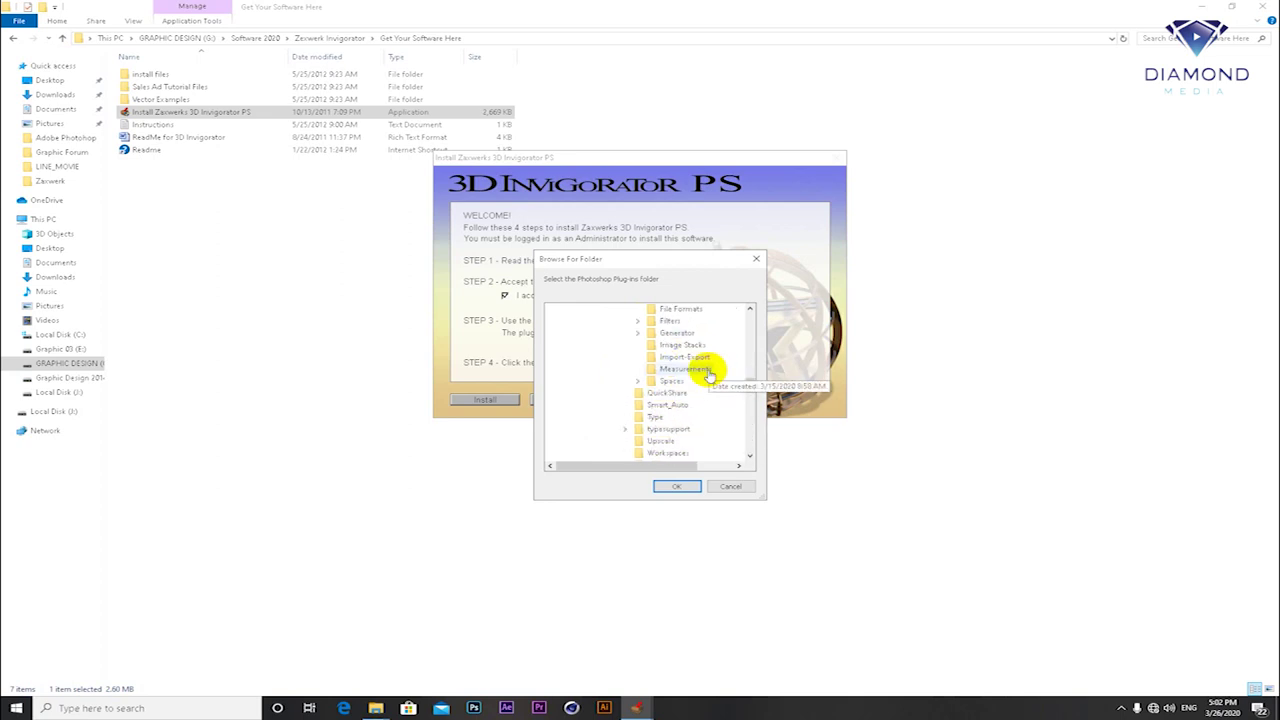
click(670, 321)
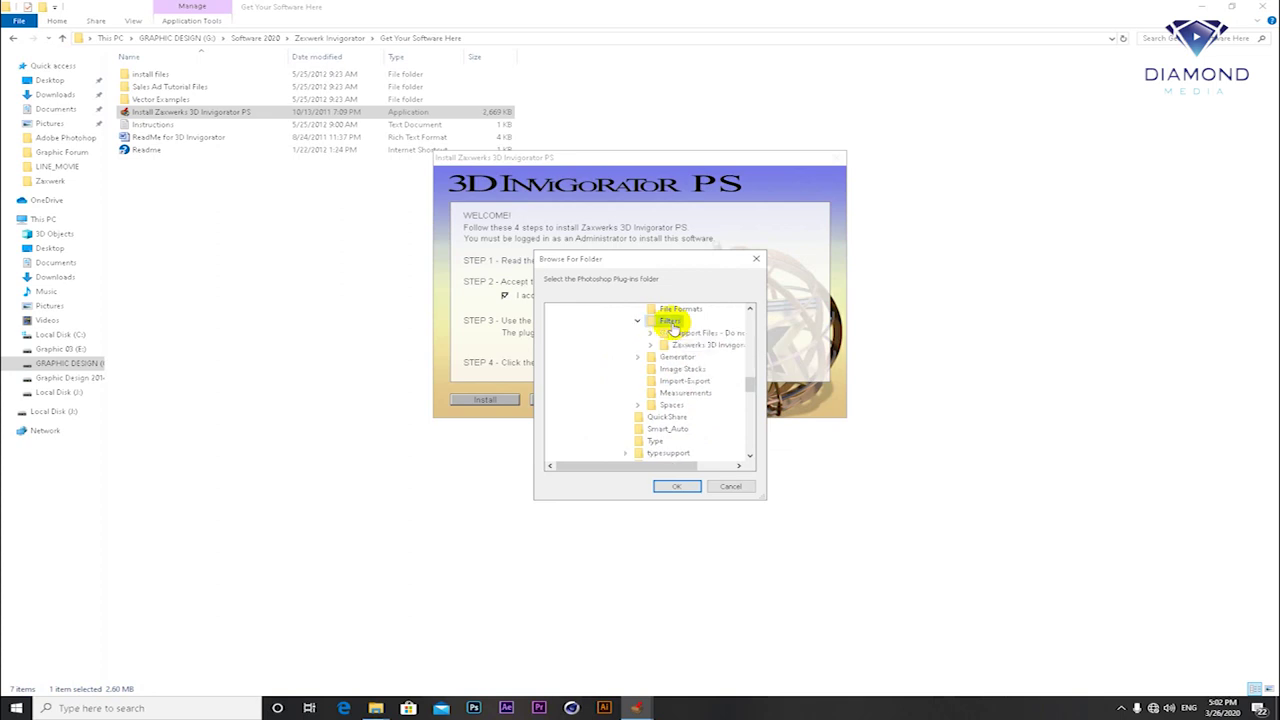
click(686, 488)
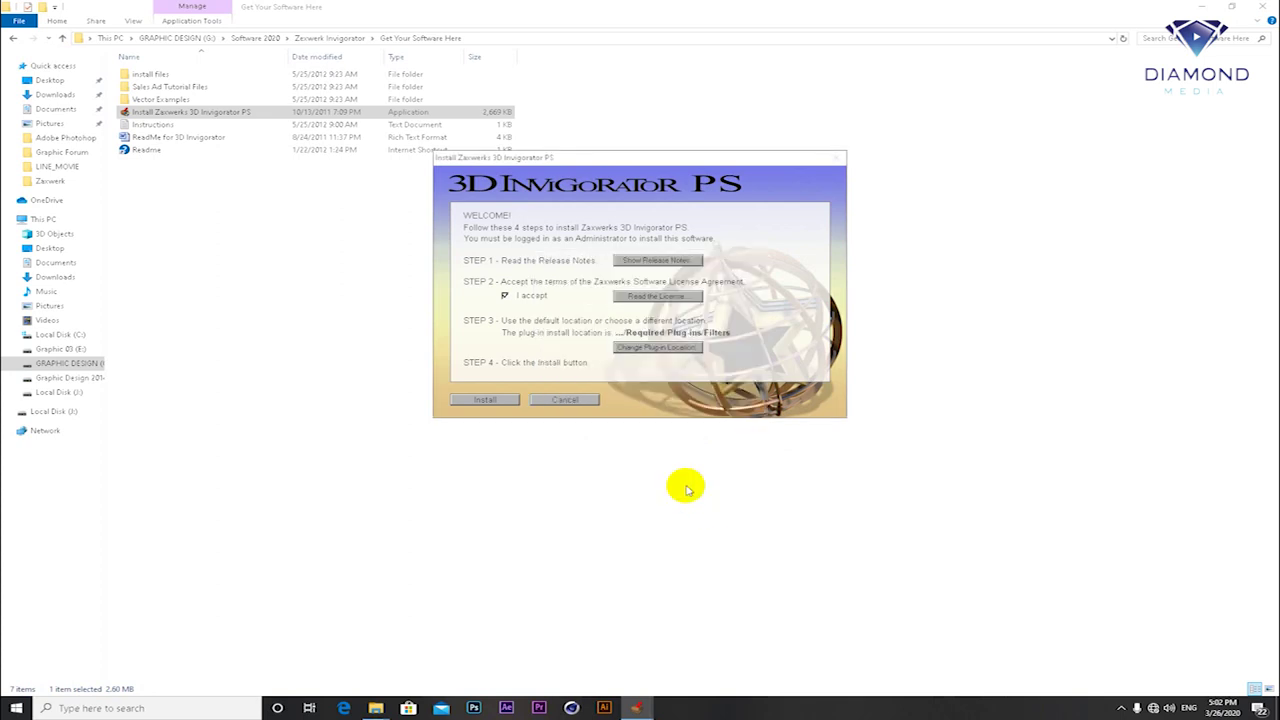
- Install the plug-in, quit the installer, and close Opera
click(503, 401)
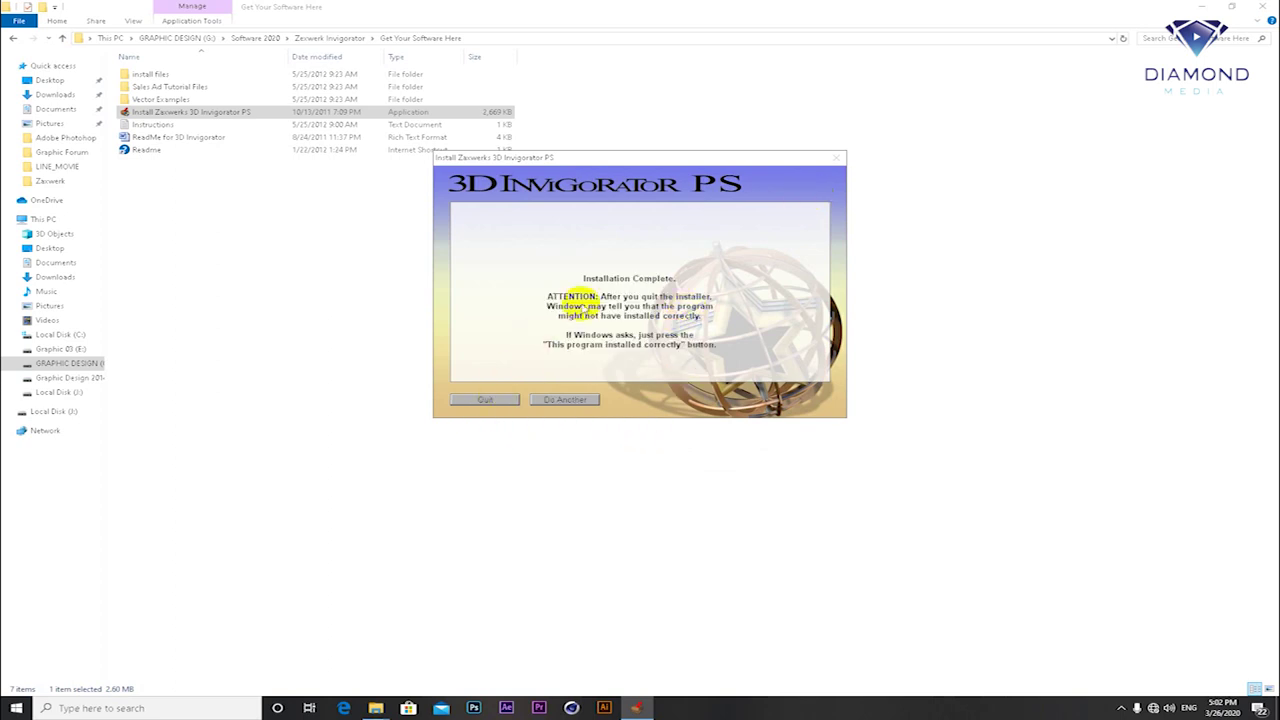
click(481, 401)
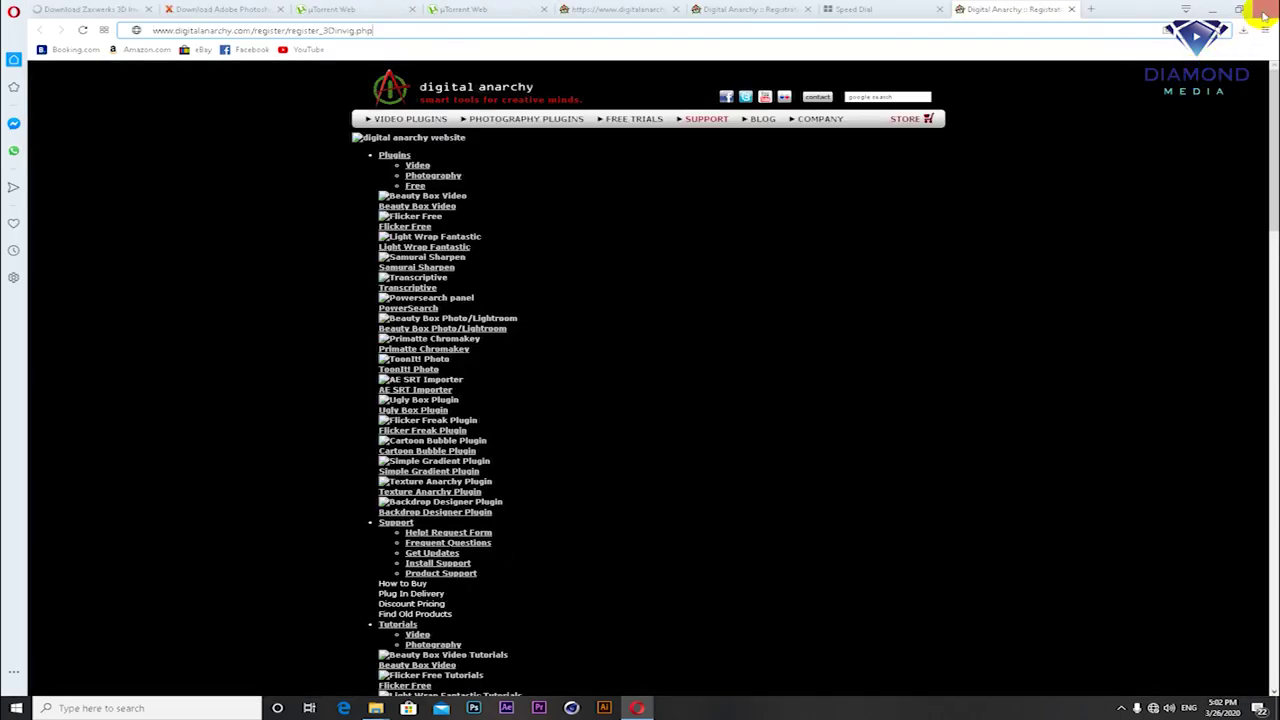
click(1265, 9)
click(725, 380)
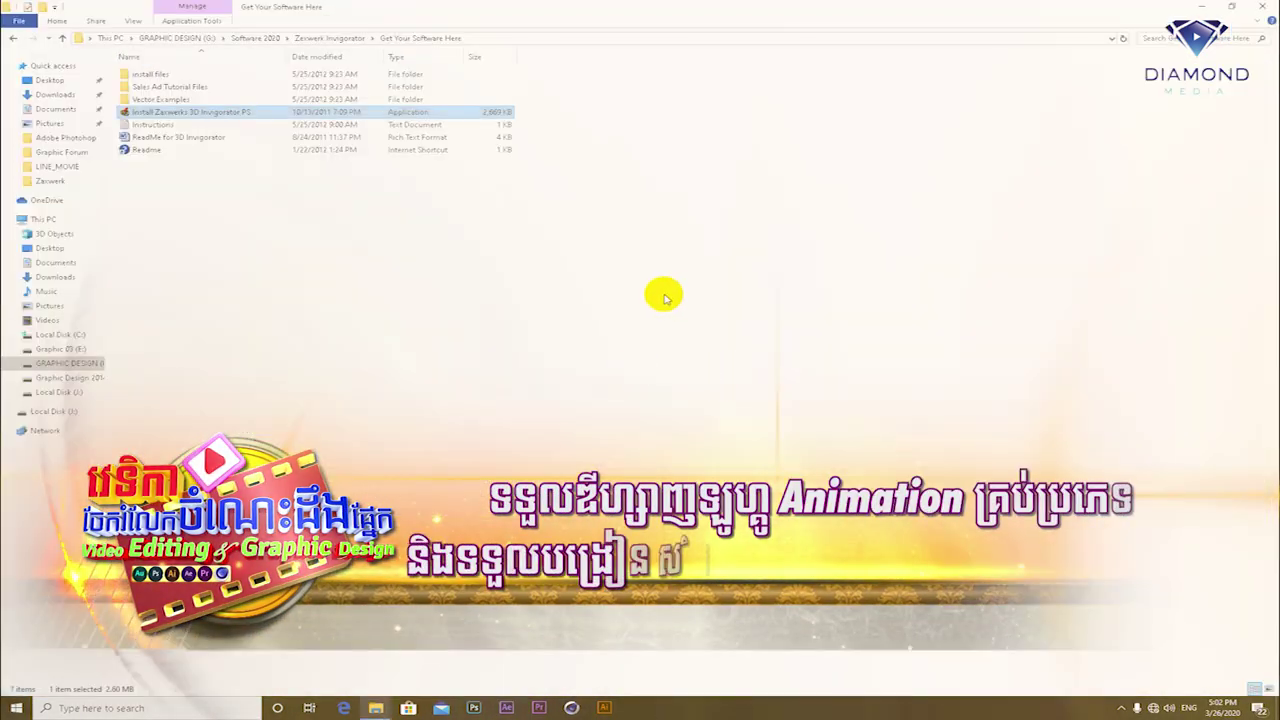
- Copy the PS Files 64 folder from install files
double_click(152, 75)
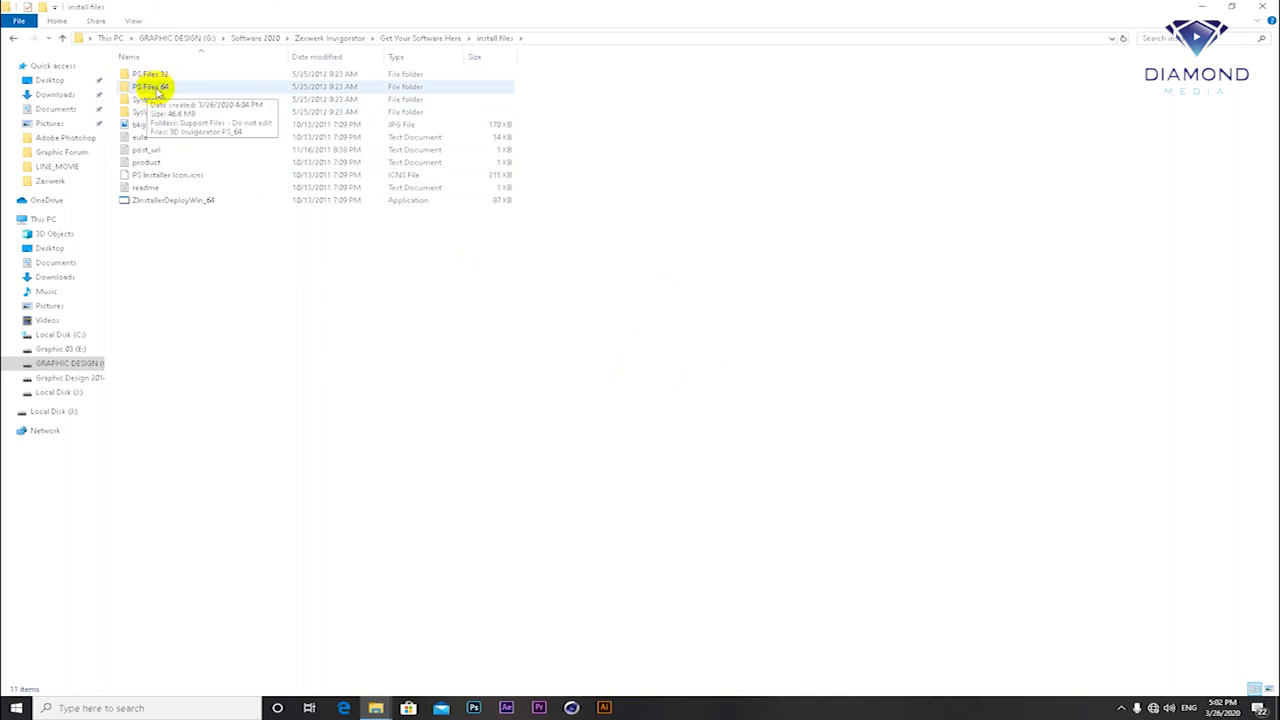
click(157, 91)
right_click(157, 91)
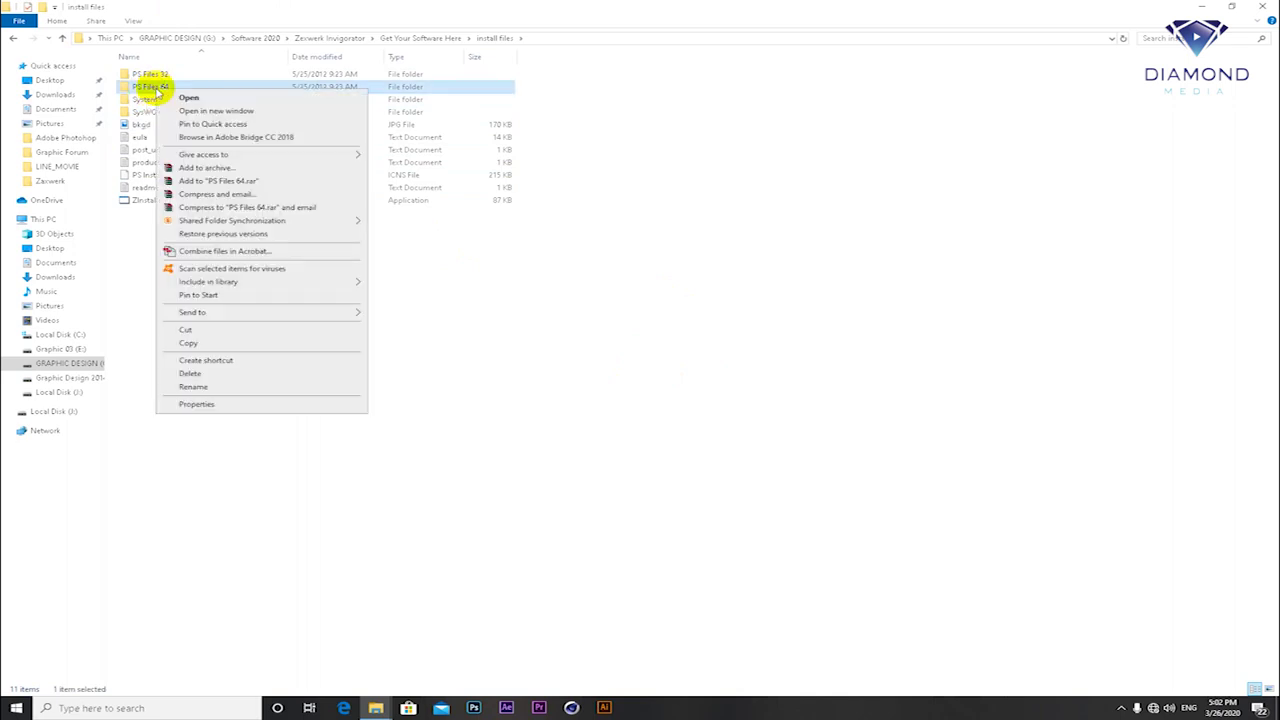
click(196, 343)
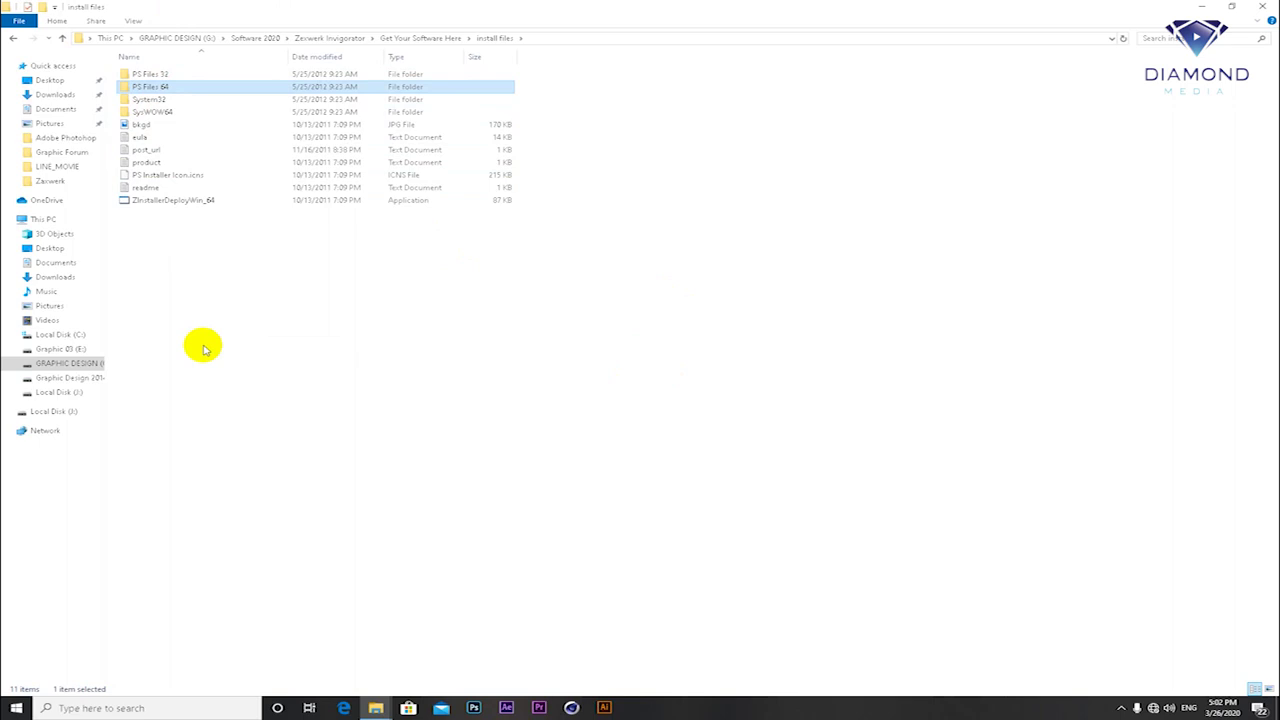
- Navigate to C:\Program Files\Adobe\Adobe Photoshop CC 2018\Required\Plug-ins and select Filters
click(62, 334)
double_click(171, 86)
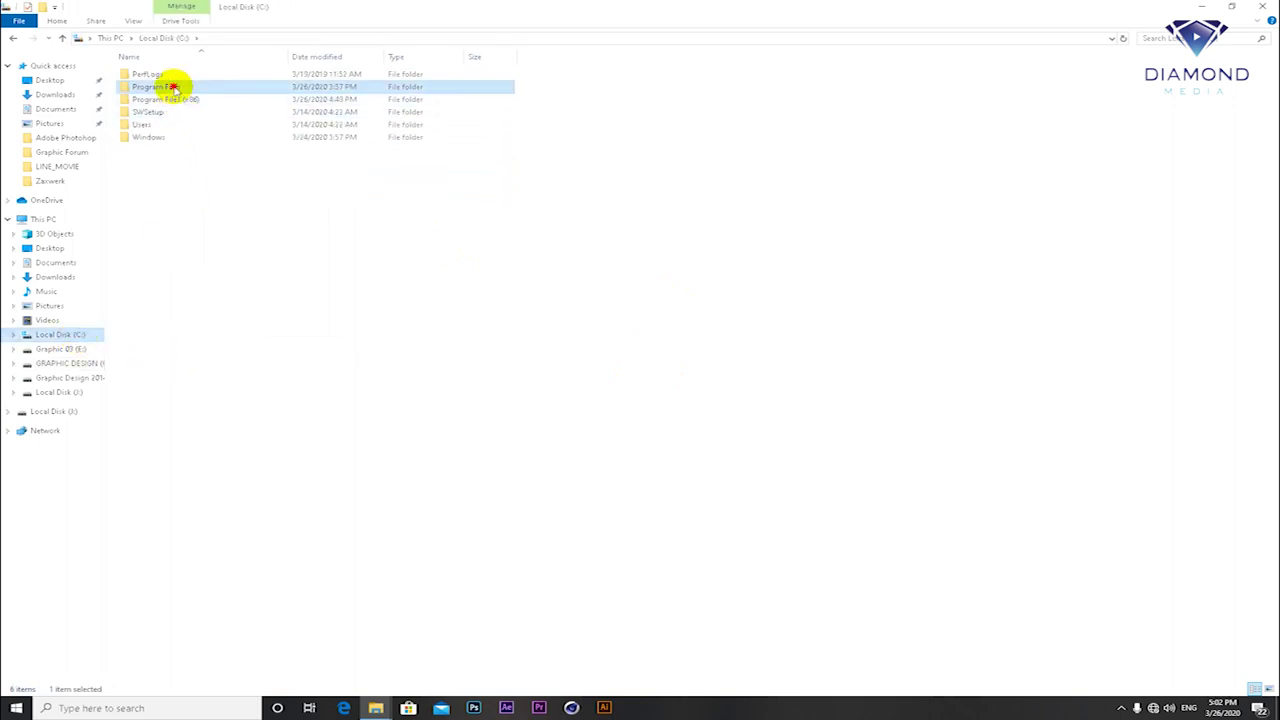
double_click(143, 74)
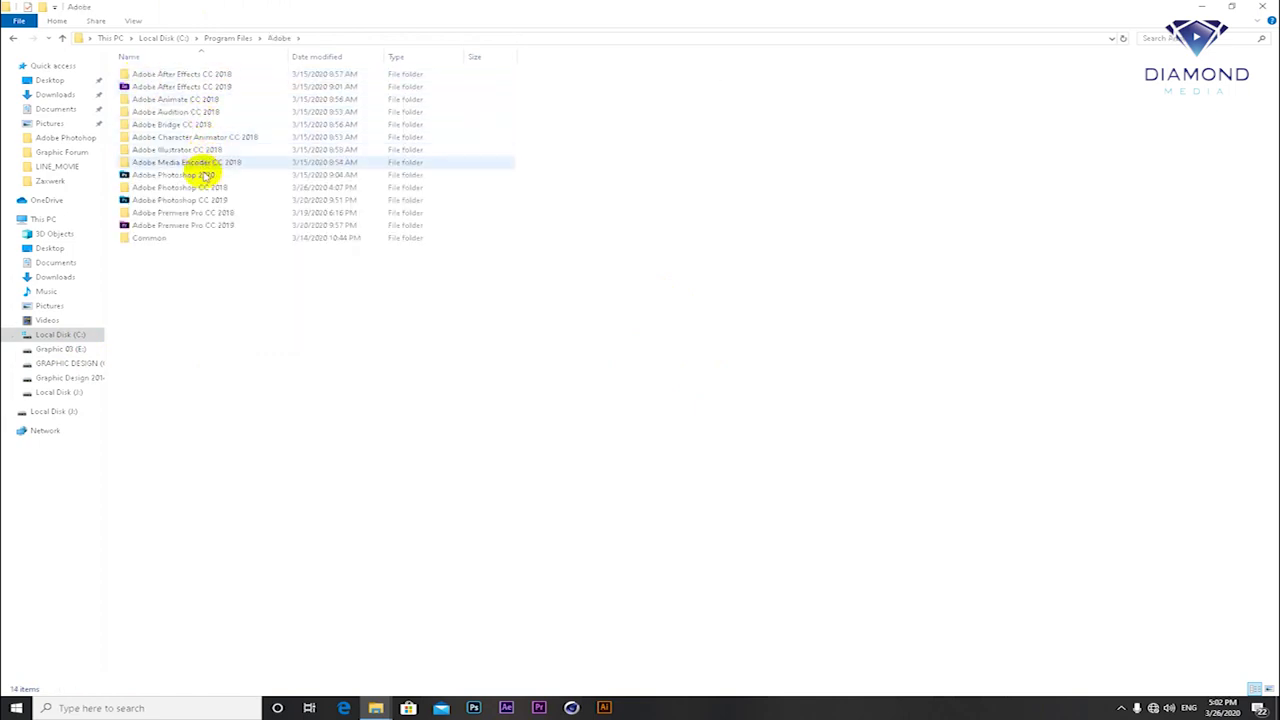
double_click(203, 189)
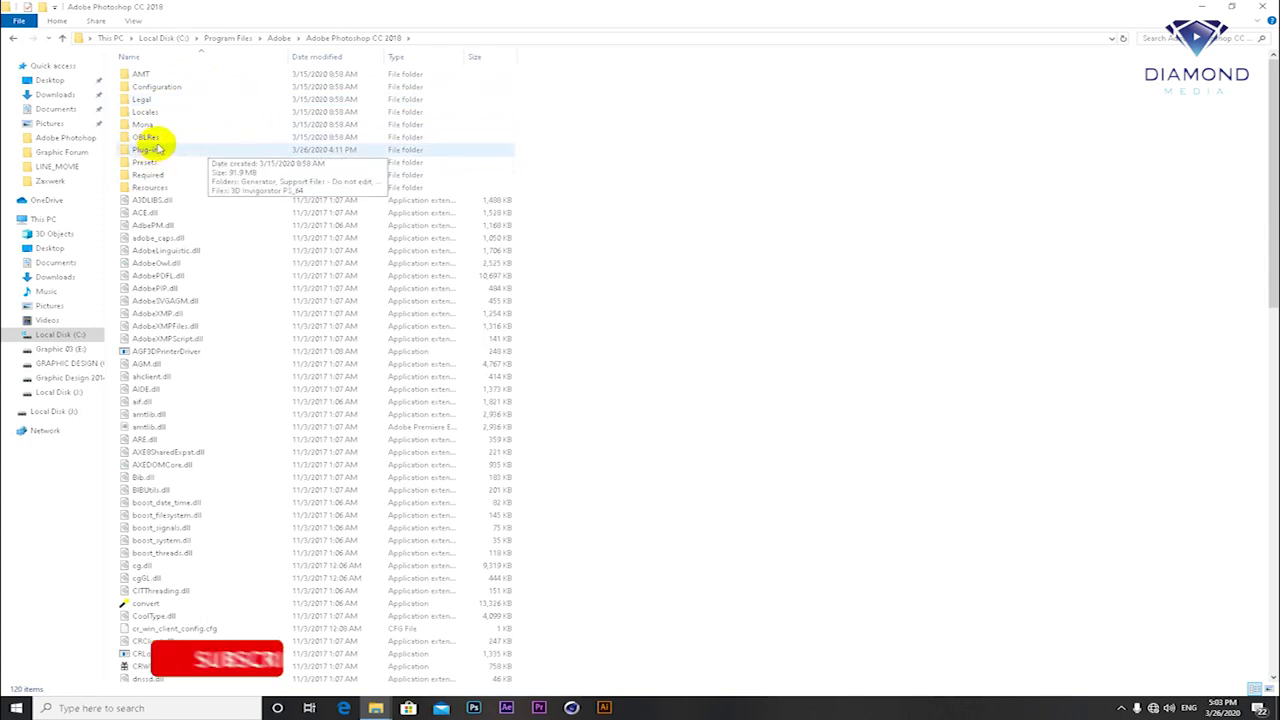
click(150, 176)
double_click(150, 176)
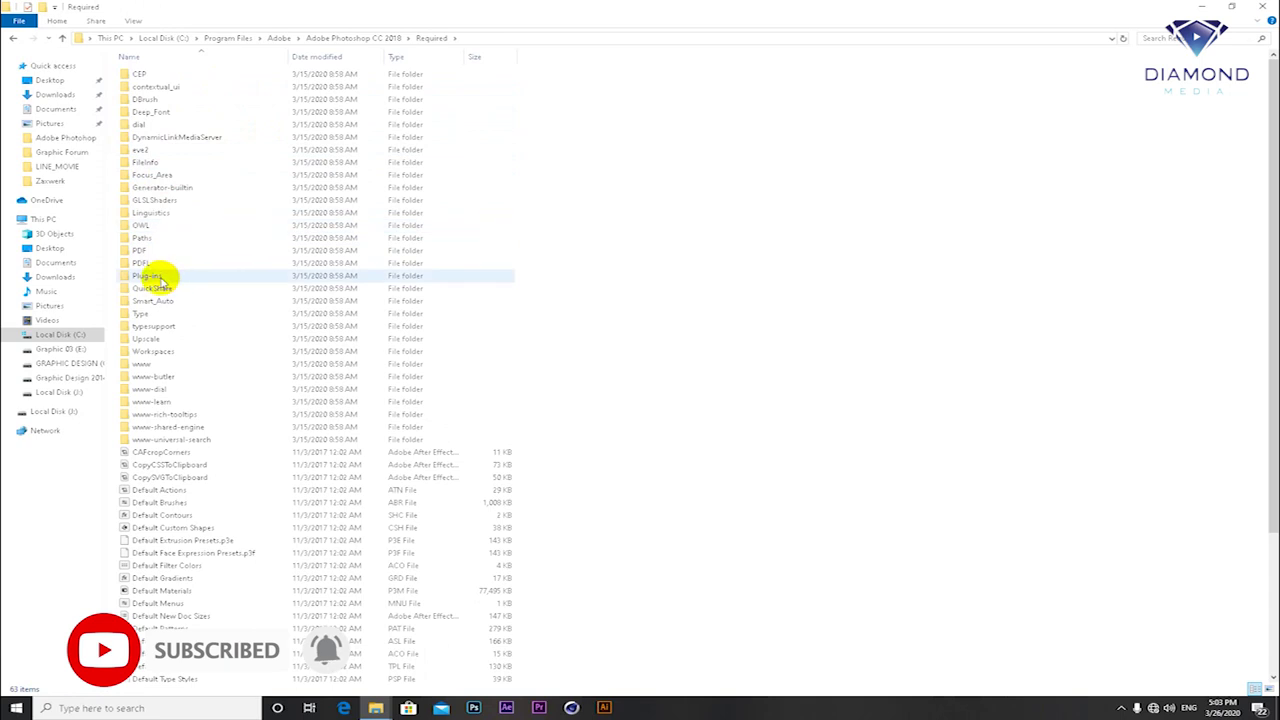
double_click(160, 279)
click(147, 138)
- Paste PS Files 64 into the Filters folder, granting administrator permission
double_click(147, 138)
right_click(290, 302)
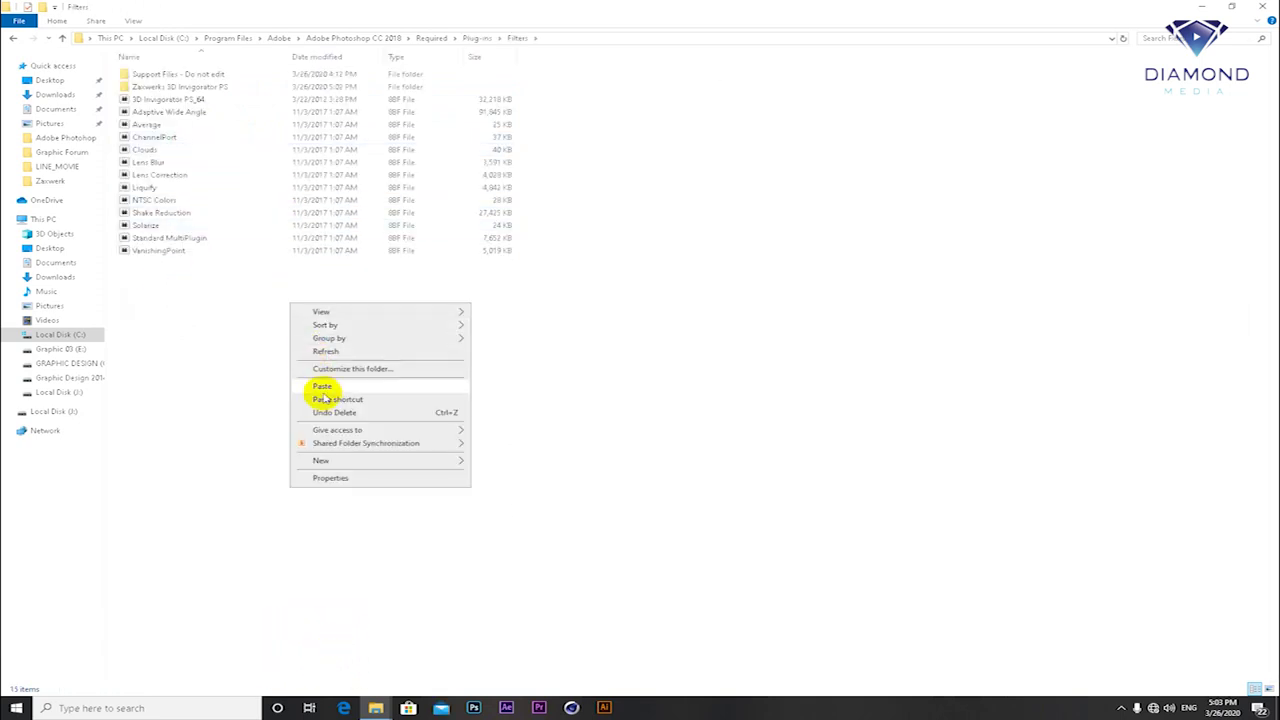
click(324, 387)
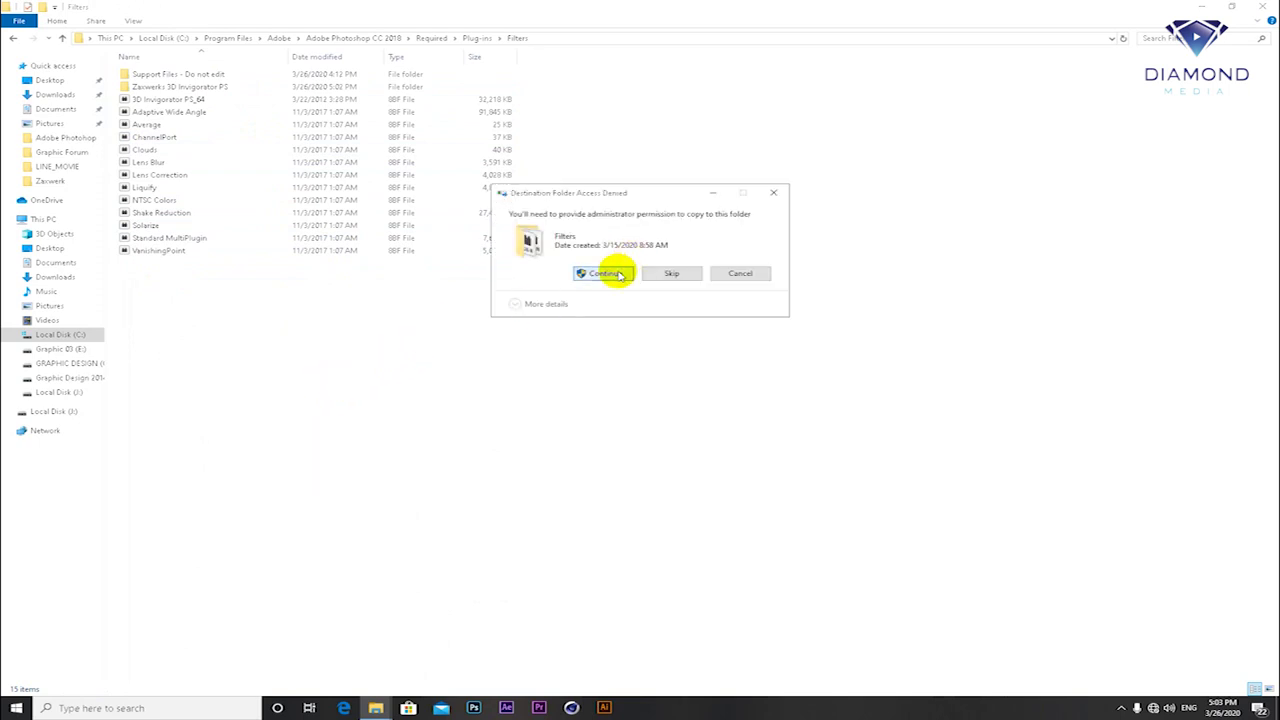
click(619, 275)
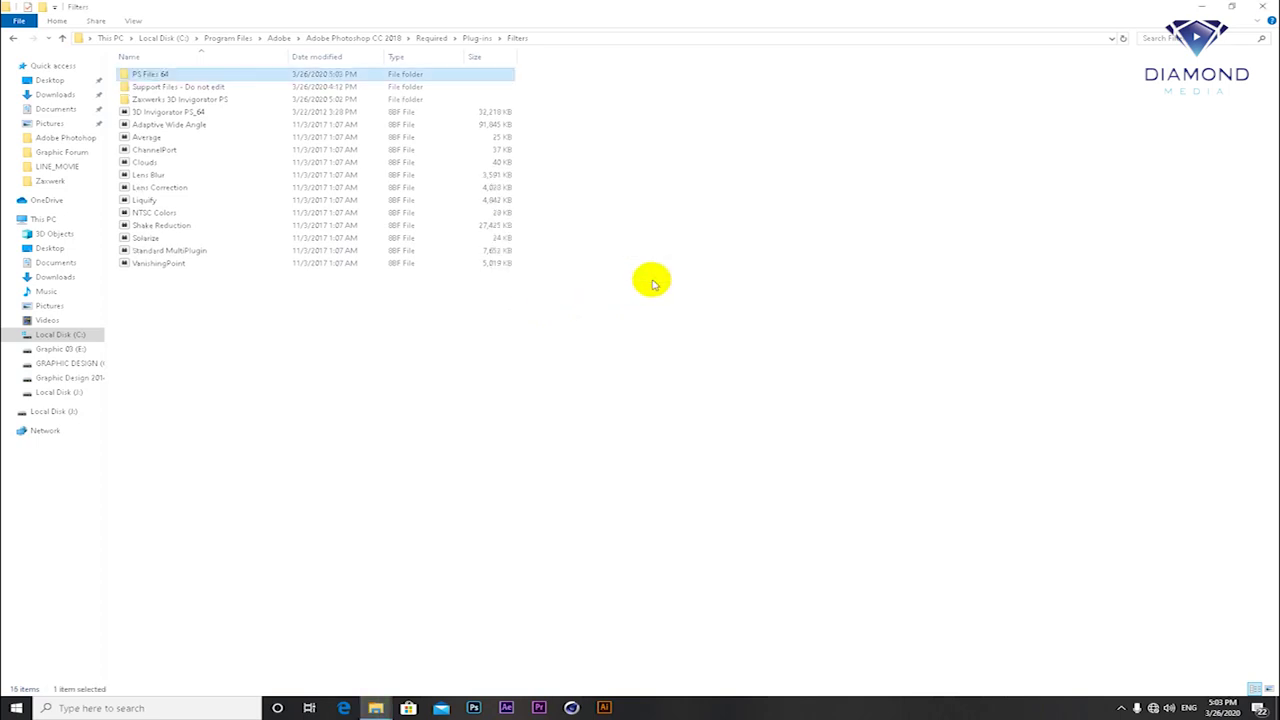
click(818, 231)
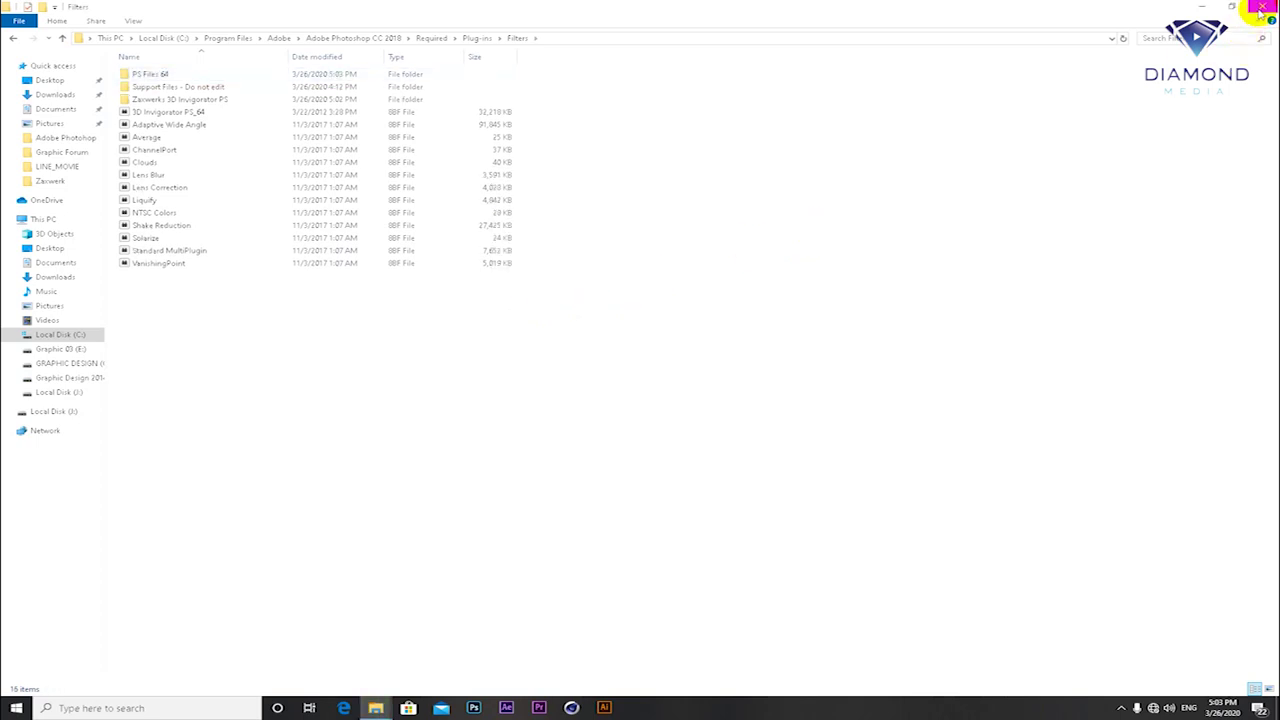